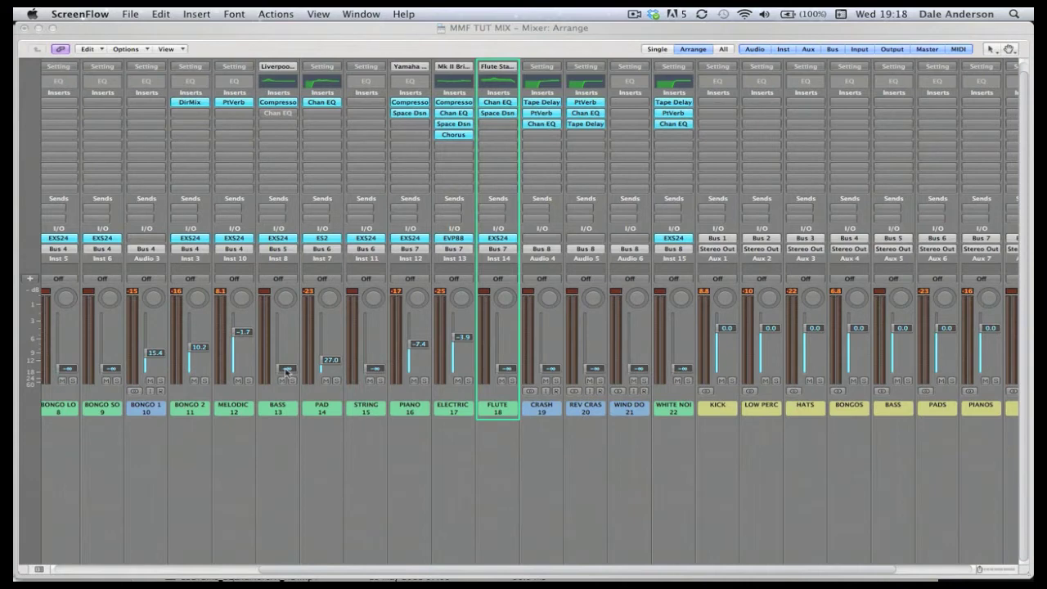
- Play the song and raise the BASS instrument channel's fader to -4.4 dB
{"action": "left_click", "coordinate": [284, 474]}
{"action": "key", "text": "space"}
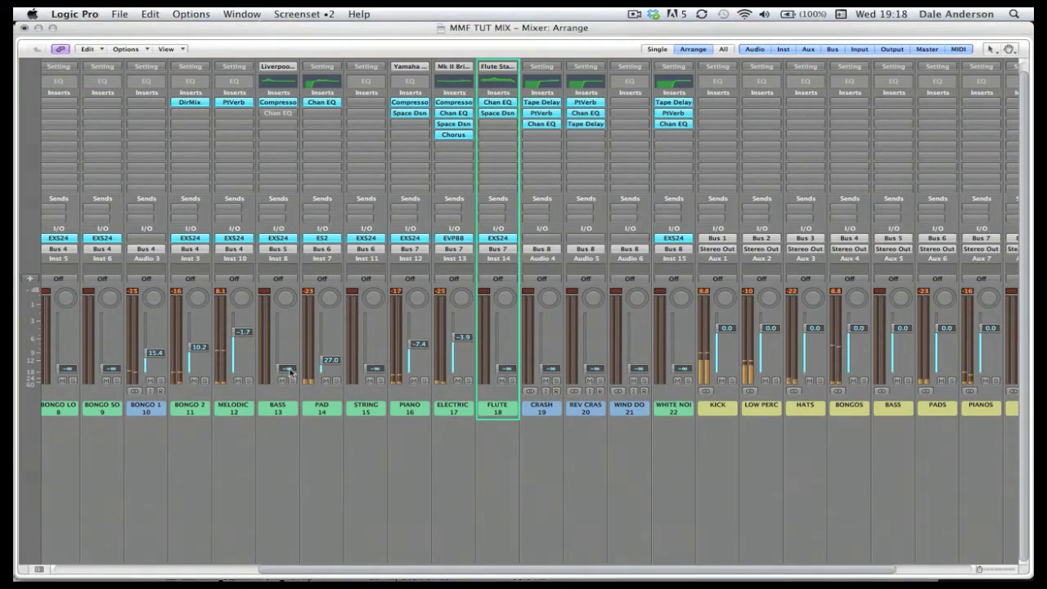
{"action": "left_click", "coordinate": [287, 367]}
{"action": "left_click_drag", "start_coordinate": [288, 367], "coordinate": [303, 286]}
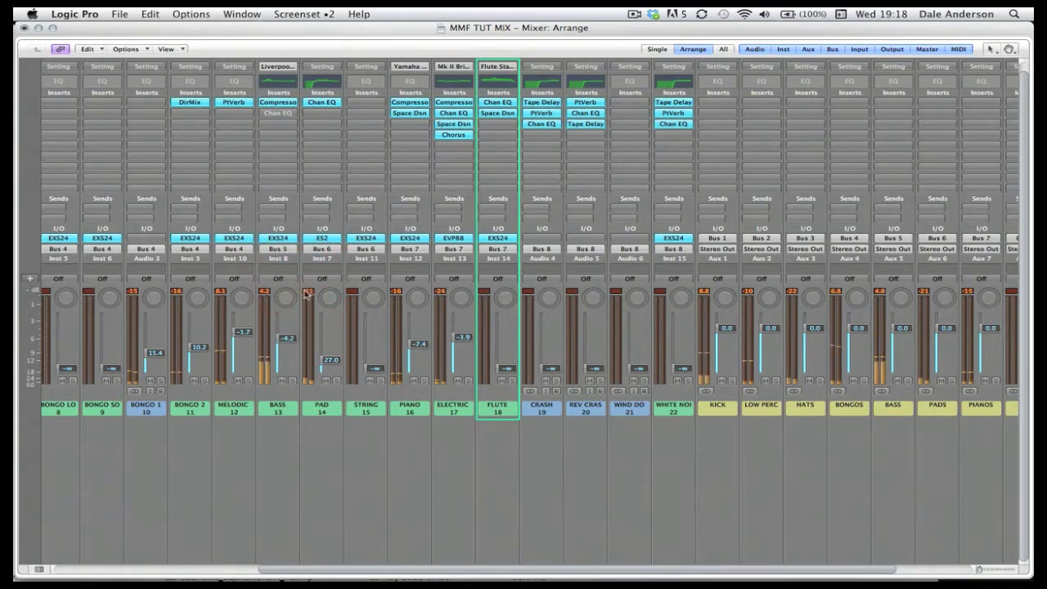
{"action": "left_click", "coordinate": [288, 339]}
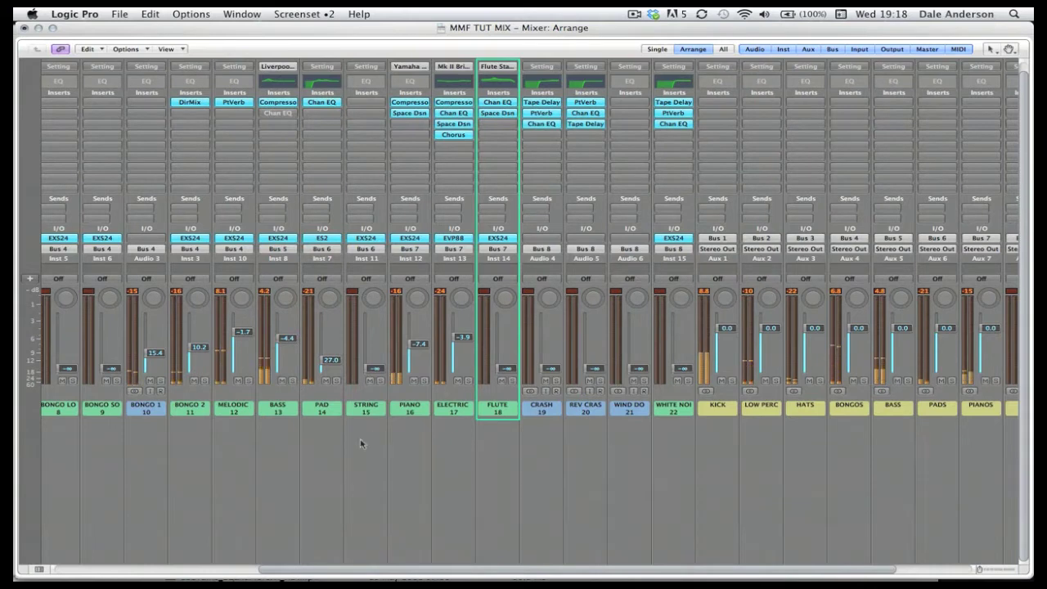
- Mute the PAD, STRING, PIANO and ELECTRIC channels together as one selection
{"action": "left_click_drag", "start_coordinate": [323, 458], "coordinate": [461, 410]}
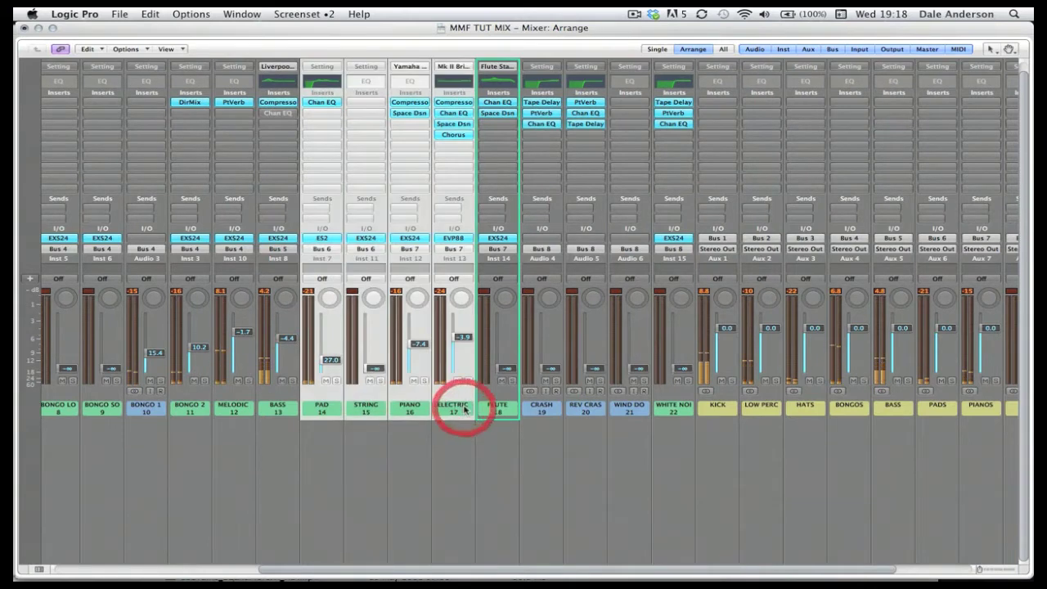
{"action": "left_click", "coordinate": [325, 381]}
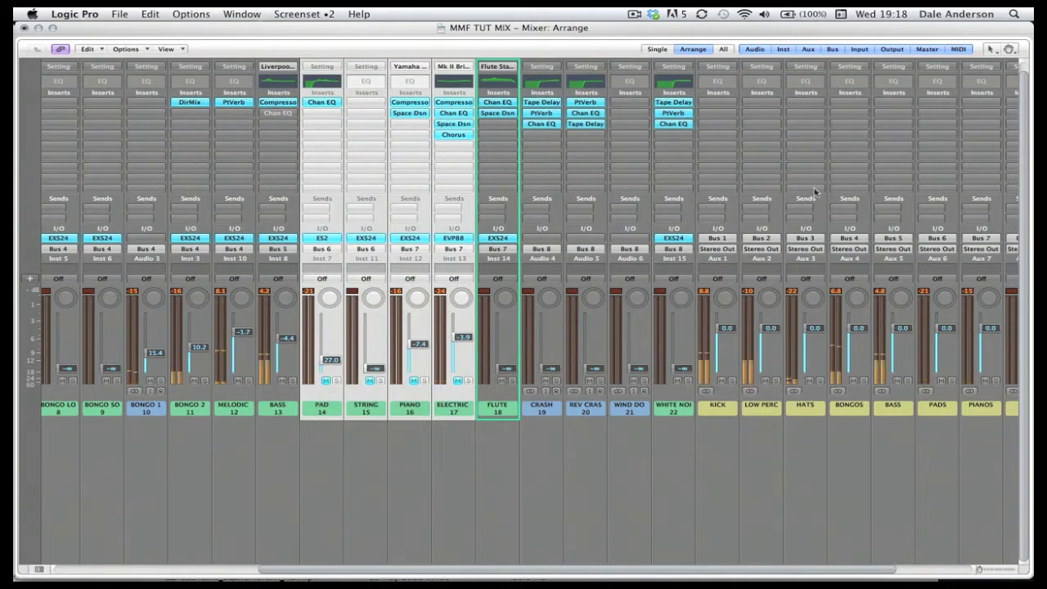
- Insert a stereo Compressor on the BASS bus channel and set its side chain to Audio 8 – SIDECHAIN
{"action": "left_click", "coordinate": [895, 103]}
{"action": "mouse_move", "coordinate": [900, 142]}
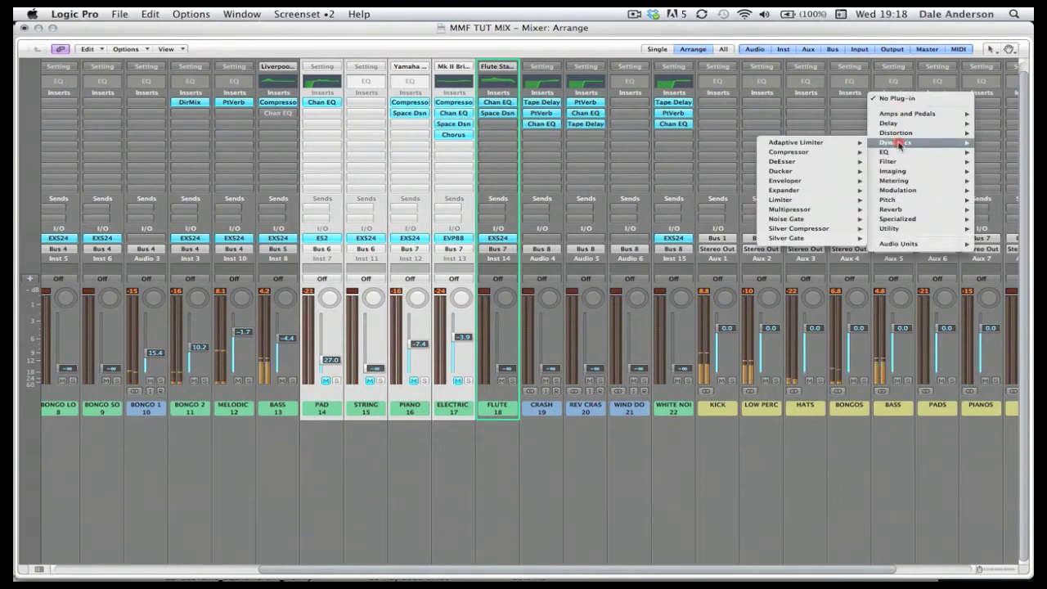
{"action": "mouse_move", "coordinate": [832, 151]}
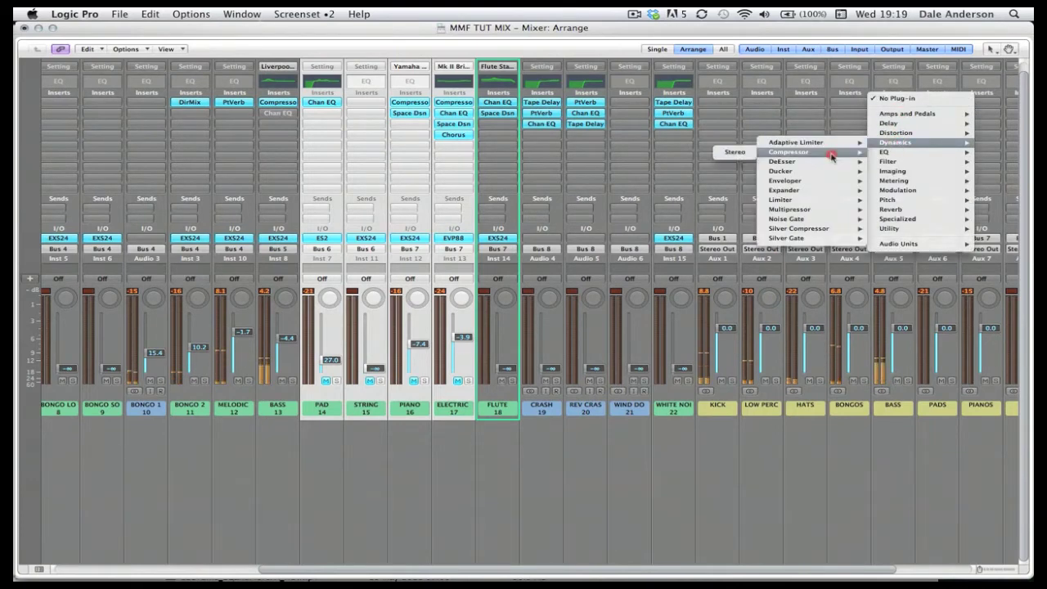
{"action": "left_click", "coordinate": [740, 153]}
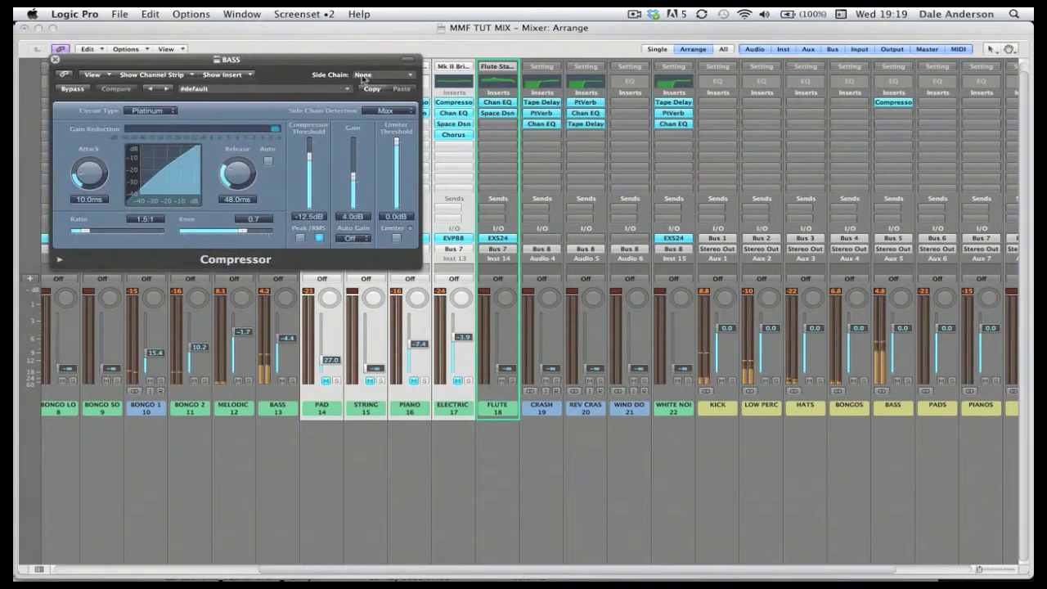
{"action": "left_click", "coordinate": [366, 78]}
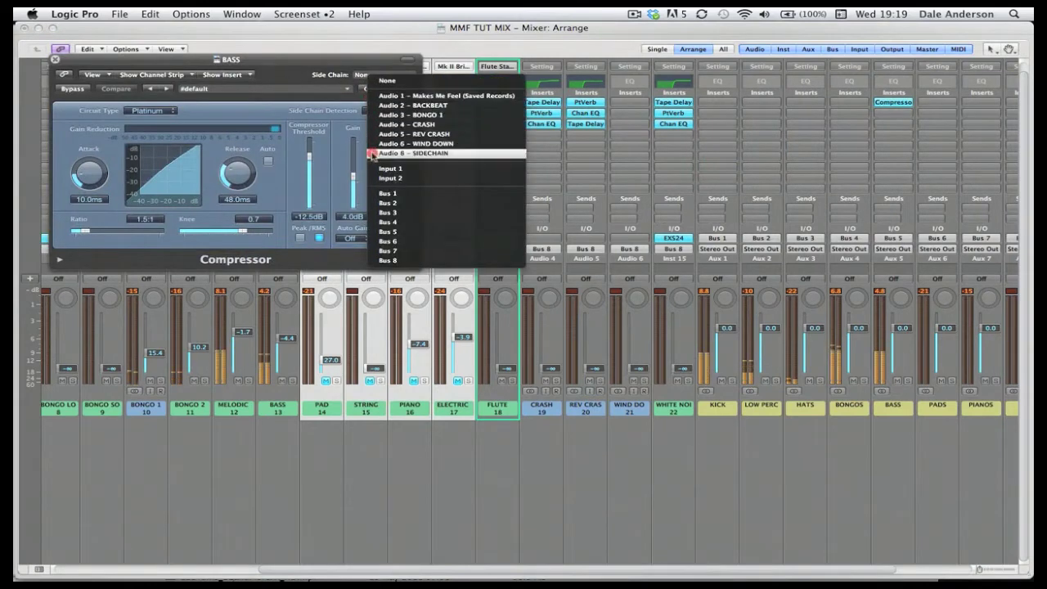
{"action": "left_click", "coordinate": [372, 153]}
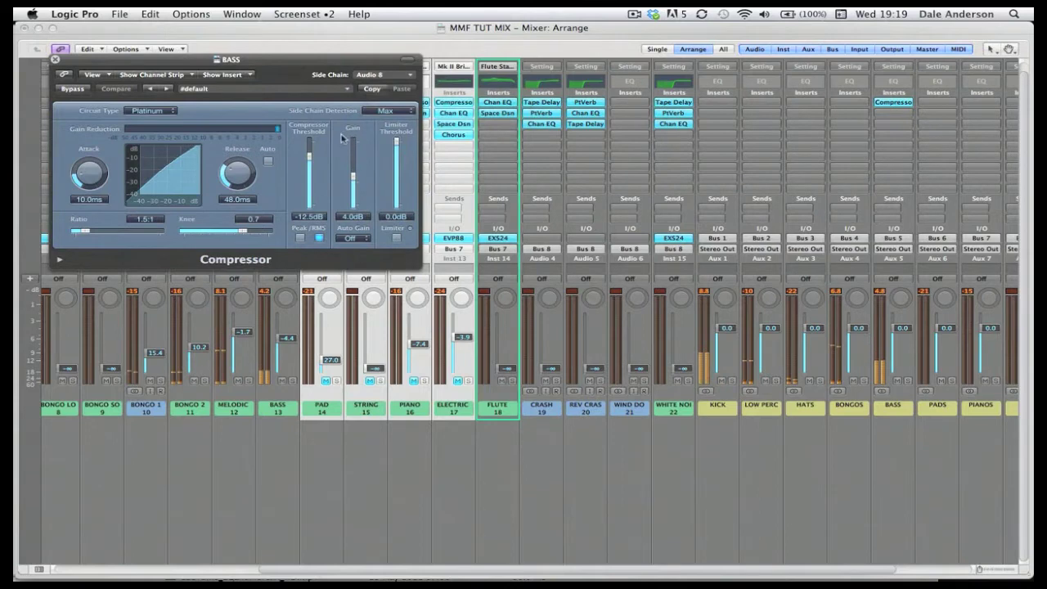
- Set the BASS bus compressor to 0 dB gain, 4.5 ms attack, 4.6:1 ratio and -16.5 dB threshold
{"action": "left_click", "coordinate": [353, 180]}
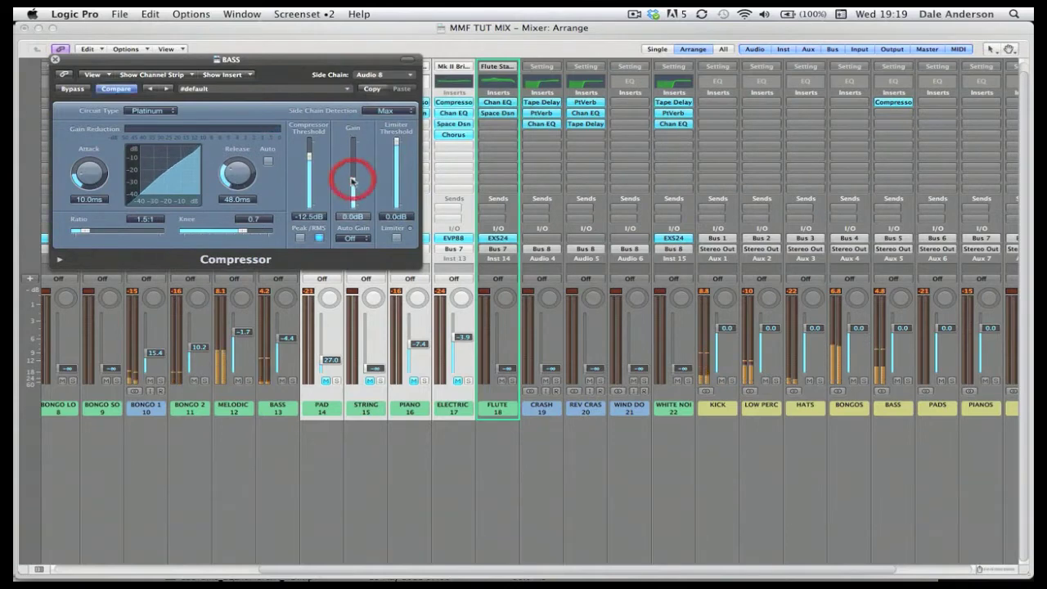
{"action": "left_click_drag", "start_coordinate": [90, 172], "coordinate": [91, 190]}
{"action": "left_click_drag", "start_coordinate": [82, 231], "coordinate": [113, 232]}
{"action": "left_click_drag", "start_coordinate": [314, 161], "coordinate": [310, 166]}
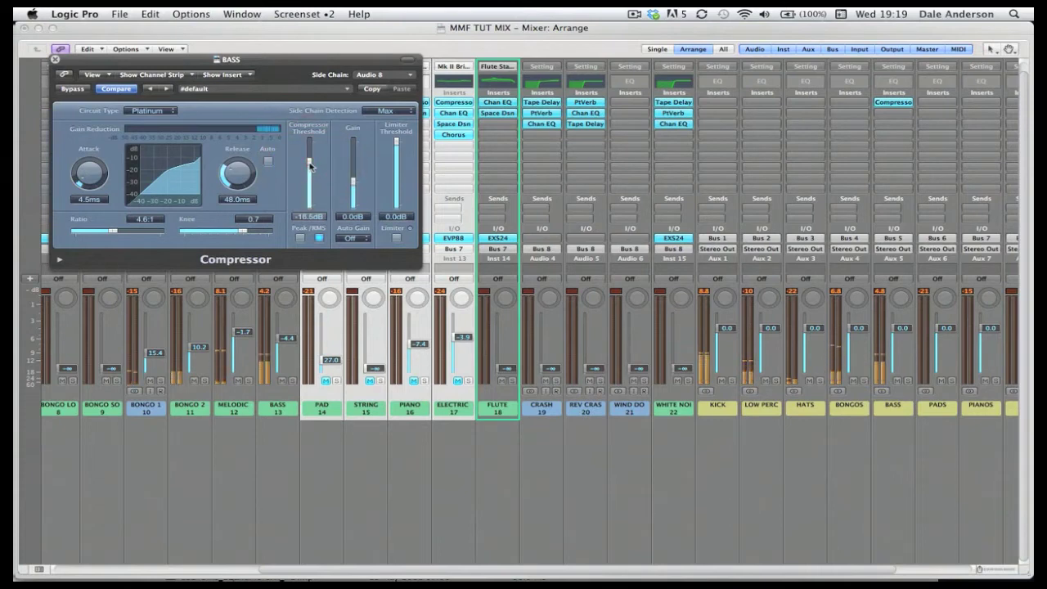
{"action": "left_click_drag", "start_coordinate": [310, 165], "coordinate": [310, 163]}
- Compare the BASS bus compressor with and without bypass, set its gain to 1.5 dB, and close the plug-in
{"action": "left_click", "coordinate": [72, 88]}
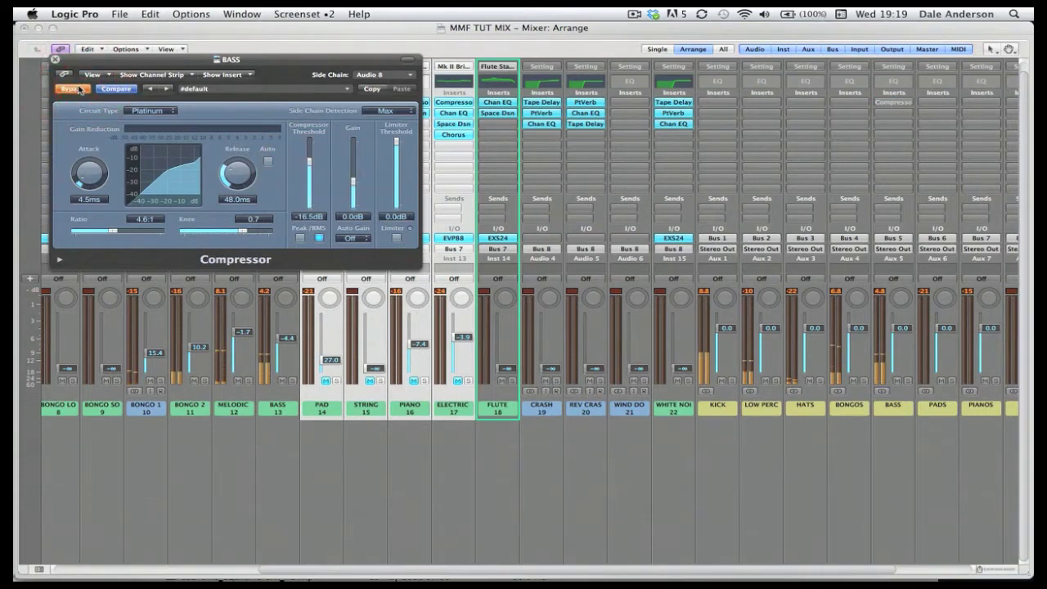
{"action": "left_click", "coordinate": [74, 88]}
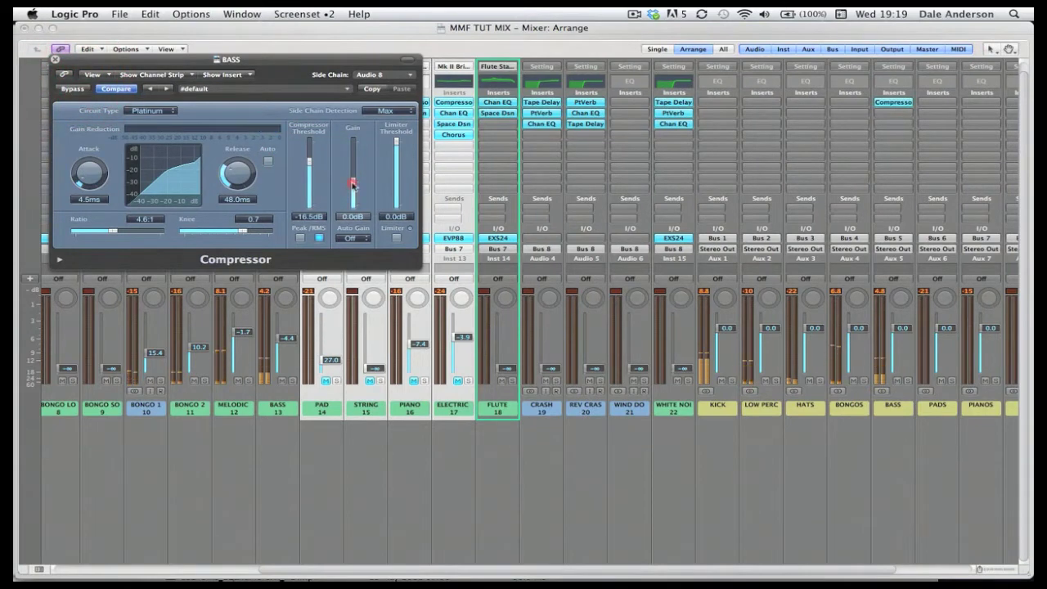
{"action": "left_click_drag", "start_coordinate": [352, 185], "coordinate": [352, 185]}
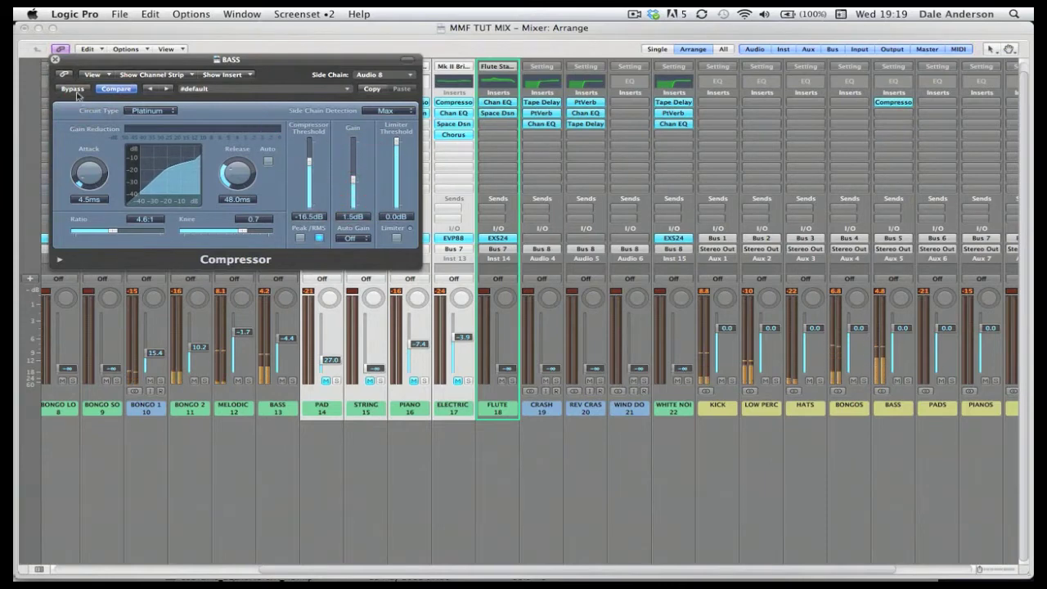
{"action": "left_click", "coordinate": [73, 91]}
{"action": "left_click", "coordinate": [72, 89]}
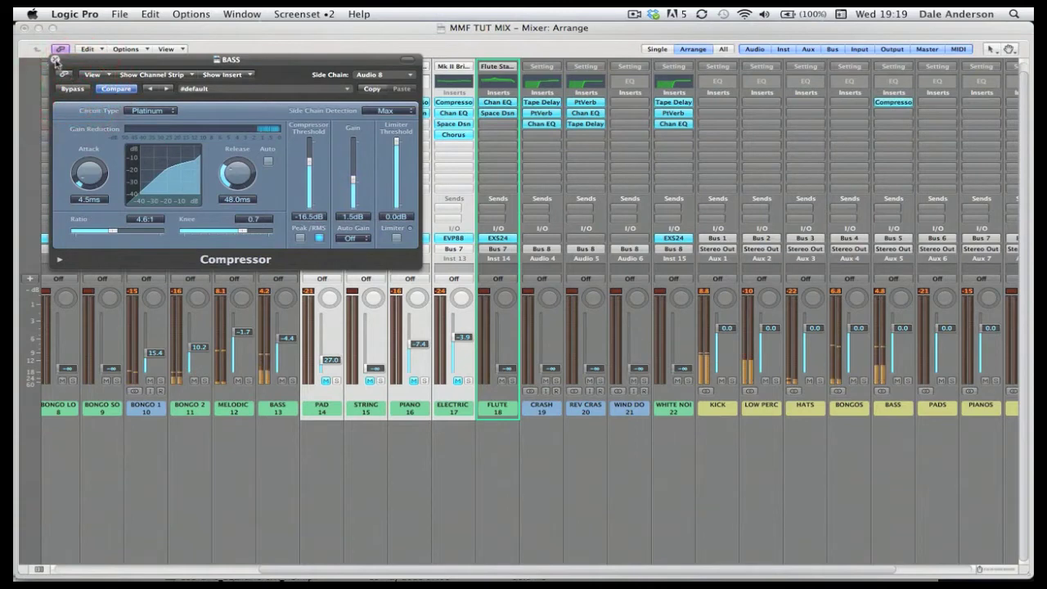
{"action": "left_click", "coordinate": [55, 60]}
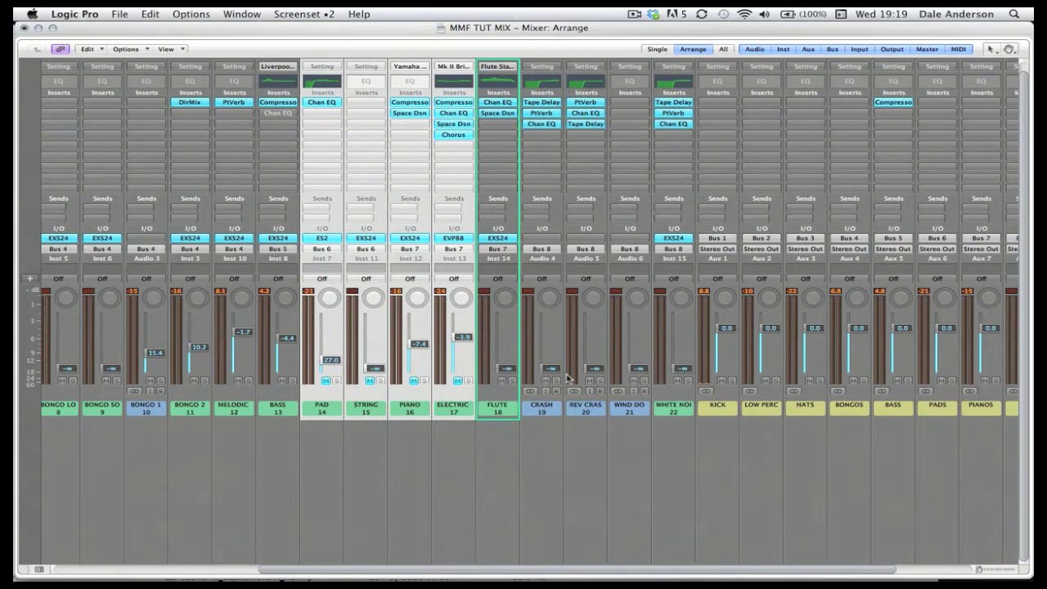
- Unmute the selected channels and rebalance during playback: BASS -5.7 dB, PAD -23.5 dB, PIANO -5.9 dB, ELECTRIC -2.4 dB
{"action": "left_click", "coordinate": [325, 380]}
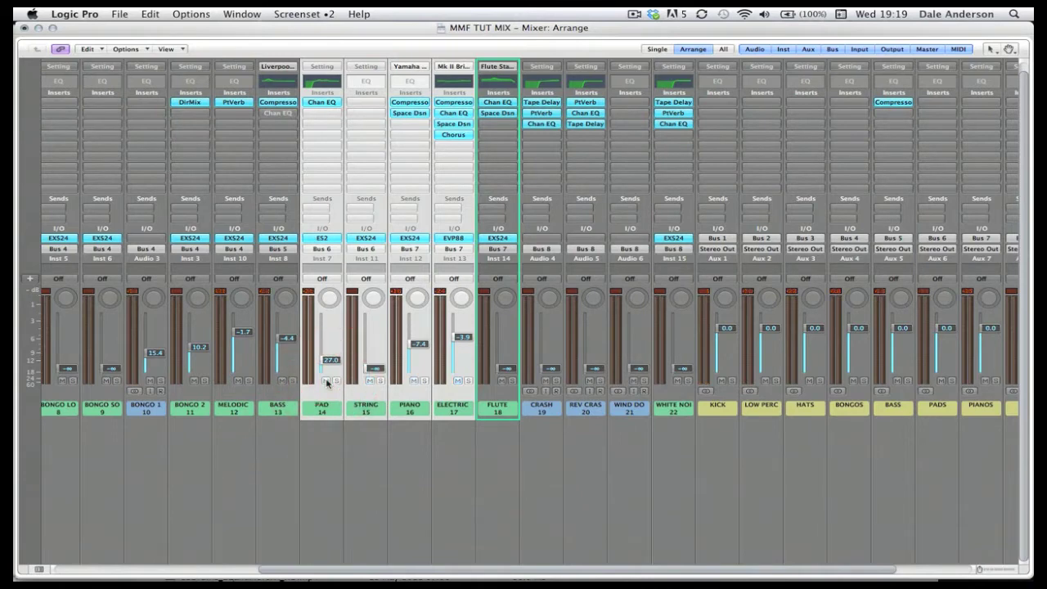
{"action": "key", "text": "space"}
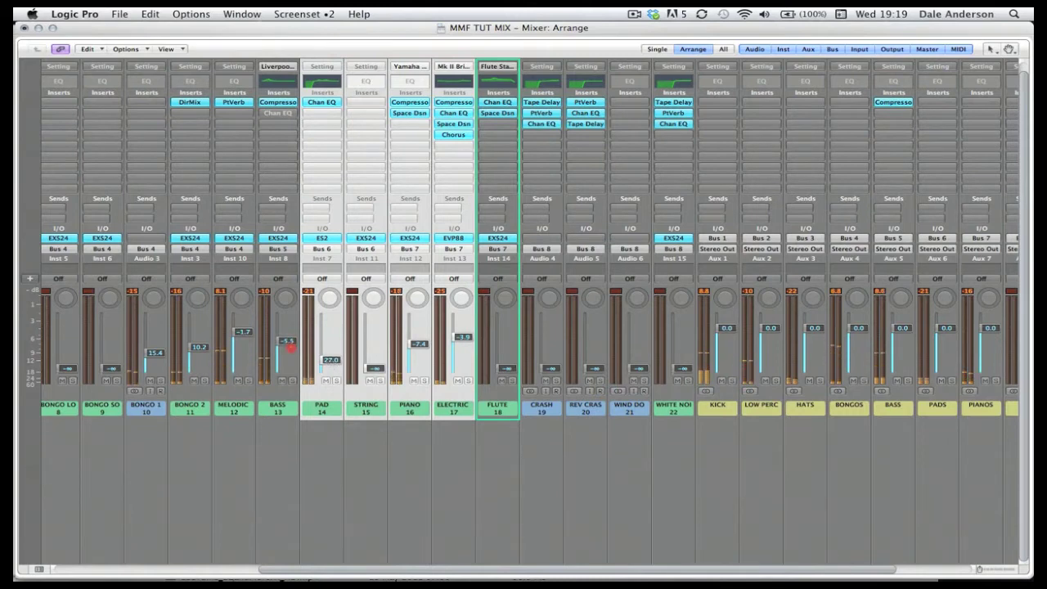
{"action": "left_click_drag", "start_coordinate": [289, 344], "coordinate": [334, 363]}
{"action": "left_click", "coordinate": [325, 442]}
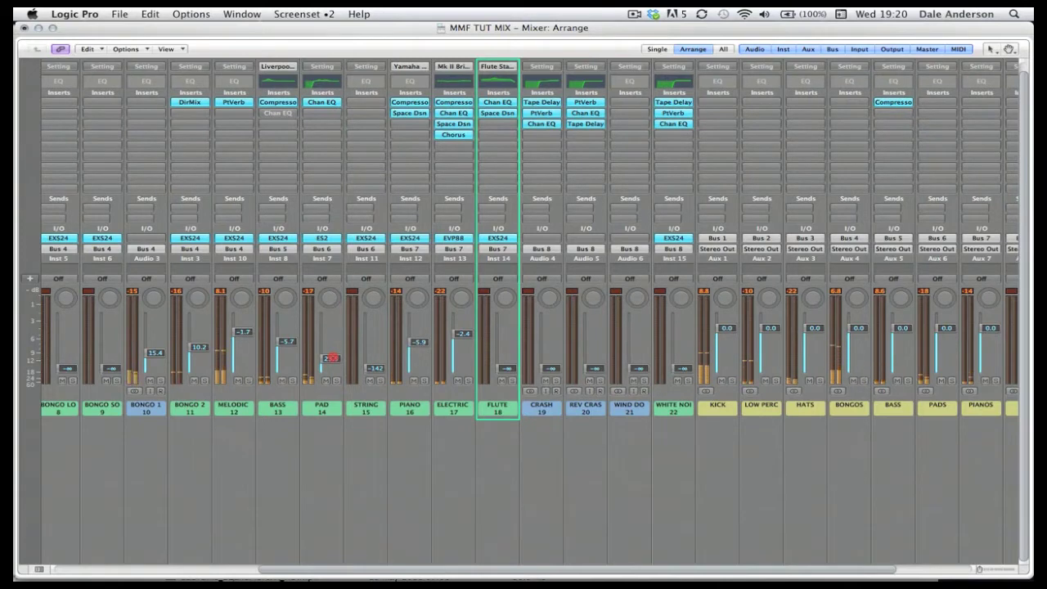
{"action": "left_click", "coordinate": [332, 359]}
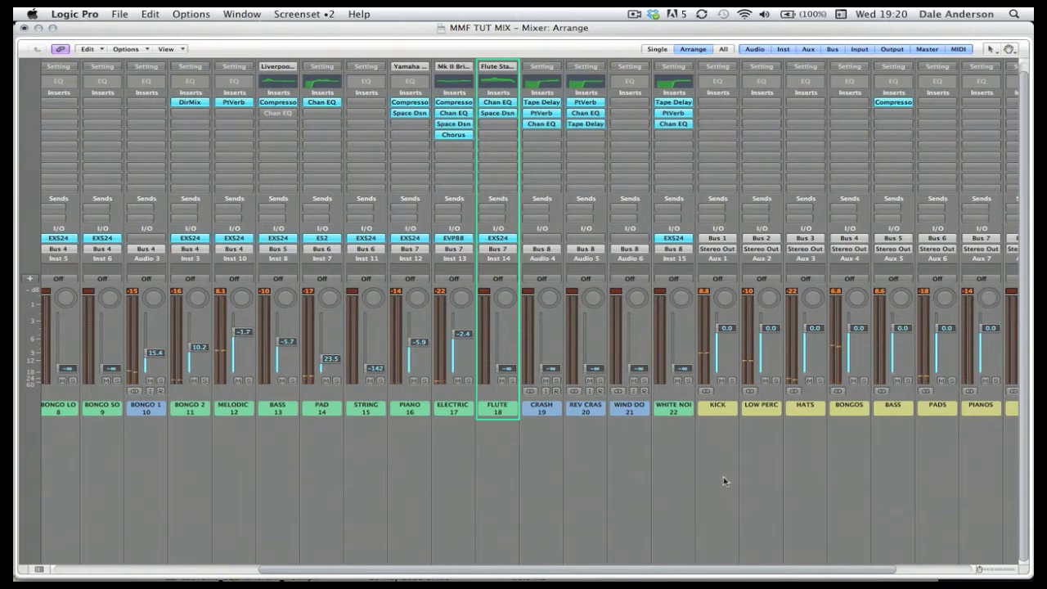
- Route the outputs of the KICK, LOW PERC, HATS, BONGOS and BASS bus channels together to Bus 9
{"action": "scroll", "coordinate": [722, 480], "scroll_direction": "right", "scroll_amount": 3}
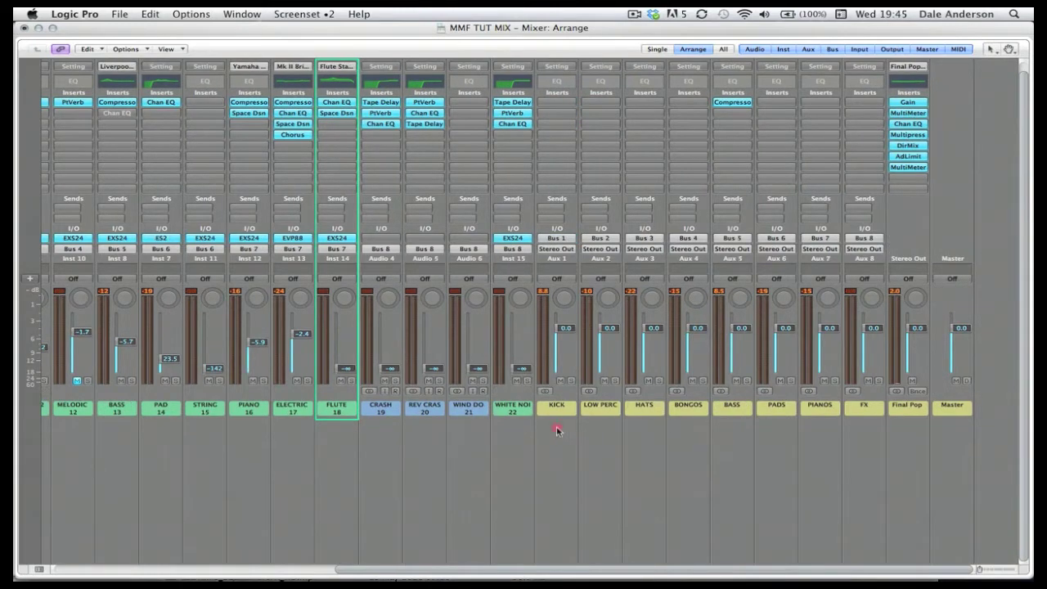
{"action": "mouse_move", "coordinate": [556, 431]}
{"action": "left_mouse_down"}
{"action": "mouse_move", "coordinate": [643, 404]}
{"action": "mouse_move", "coordinate": [730, 406]}
{"action": "left_mouse_up"}
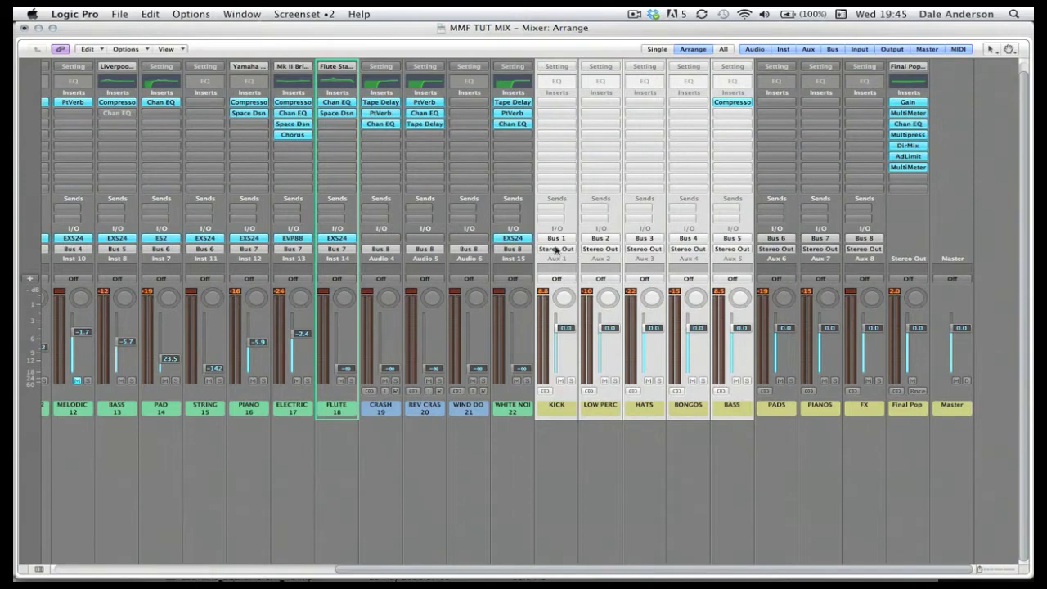
{"action": "left_click_drag", "start_coordinate": [556, 250], "coordinate": [665, 94]}
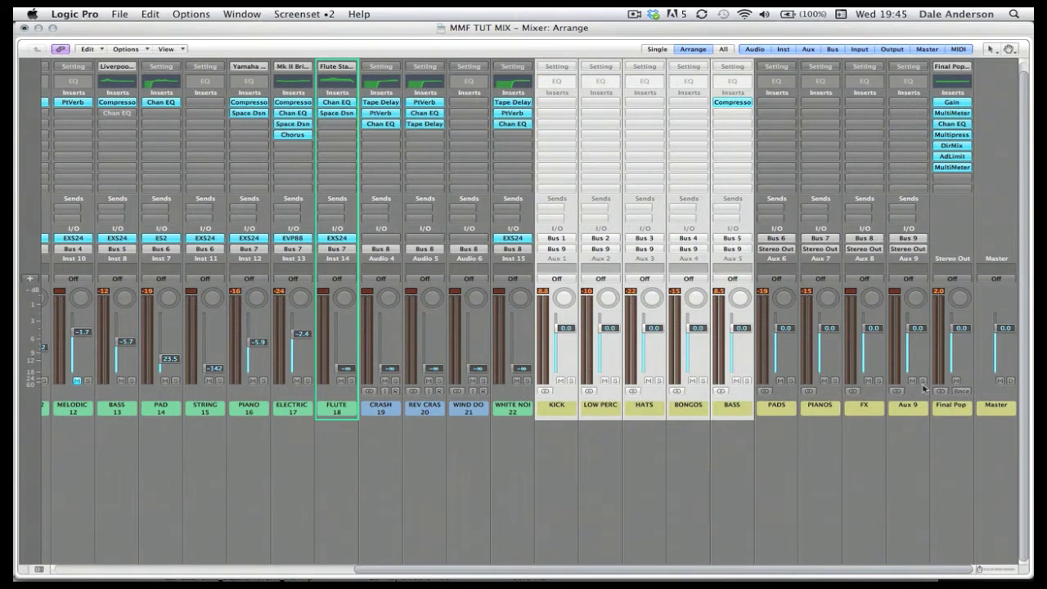
- Add a Channel EQ to Aux 9 with a +2.5 dB high shelf at 1020 Hz, compare it against bypass, and close it
{"action": "double_click", "coordinate": [900, 82]}
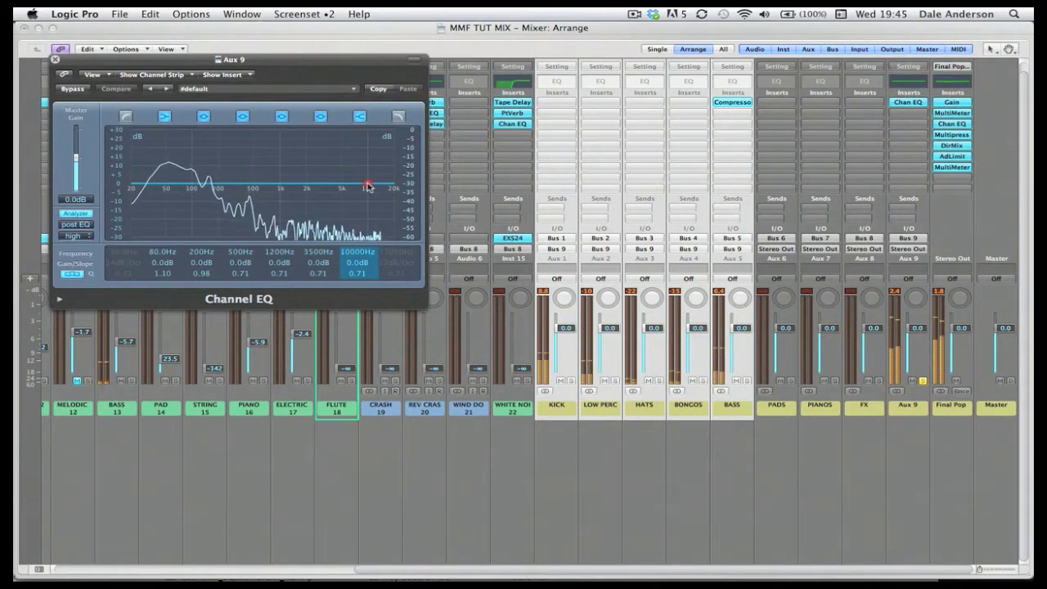
{"action": "left_click_drag", "start_coordinate": [368, 187], "coordinate": [281, 180]}
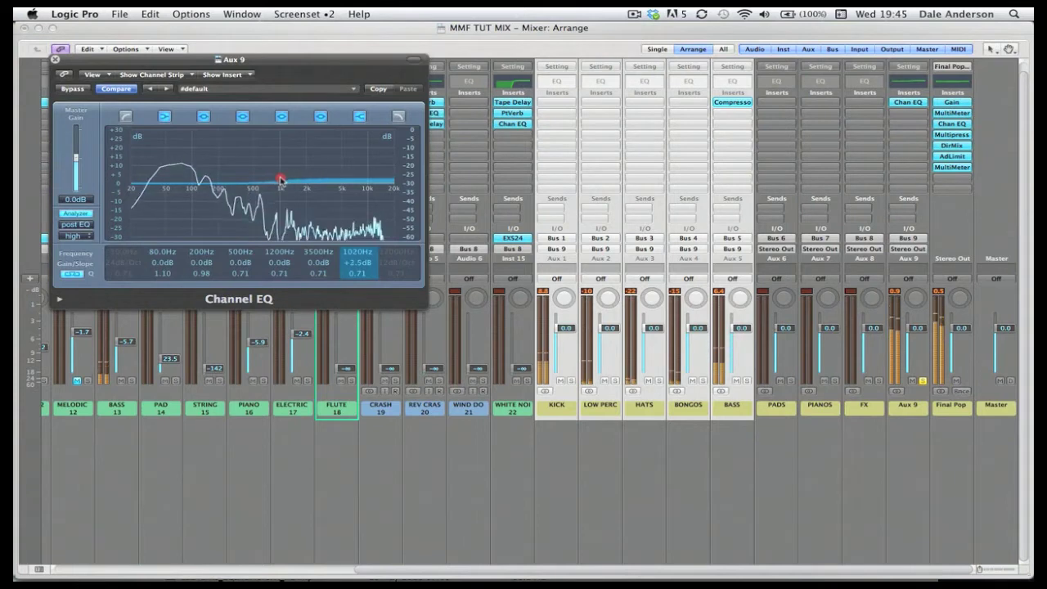
{"action": "left_click", "coordinate": [67, 88]}
{"action": "left_click", "coordinate": [67, 88]}
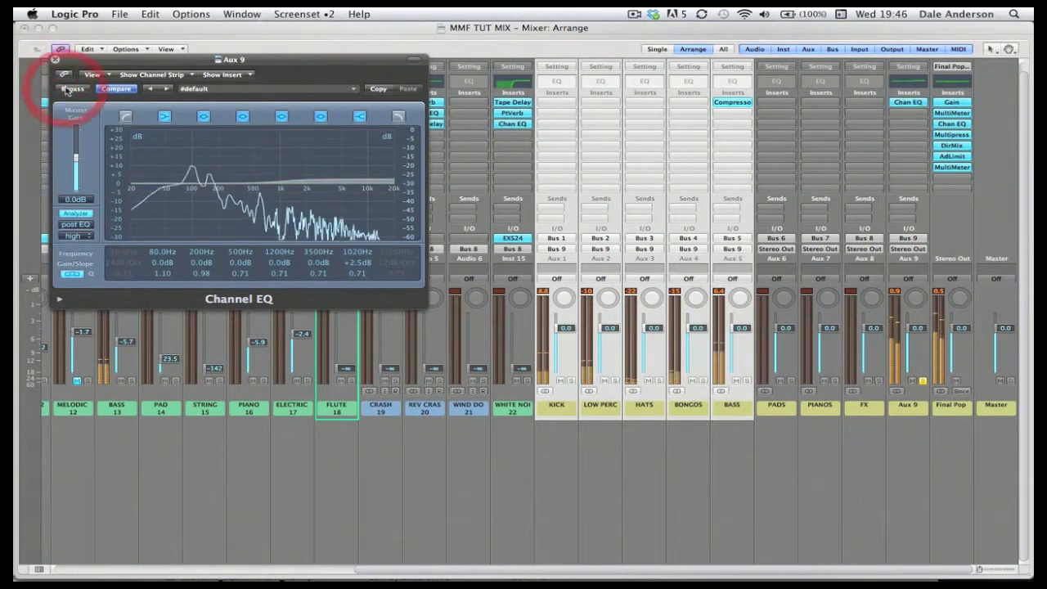
{"action": "left_click", "coordinate": [55, 59]}
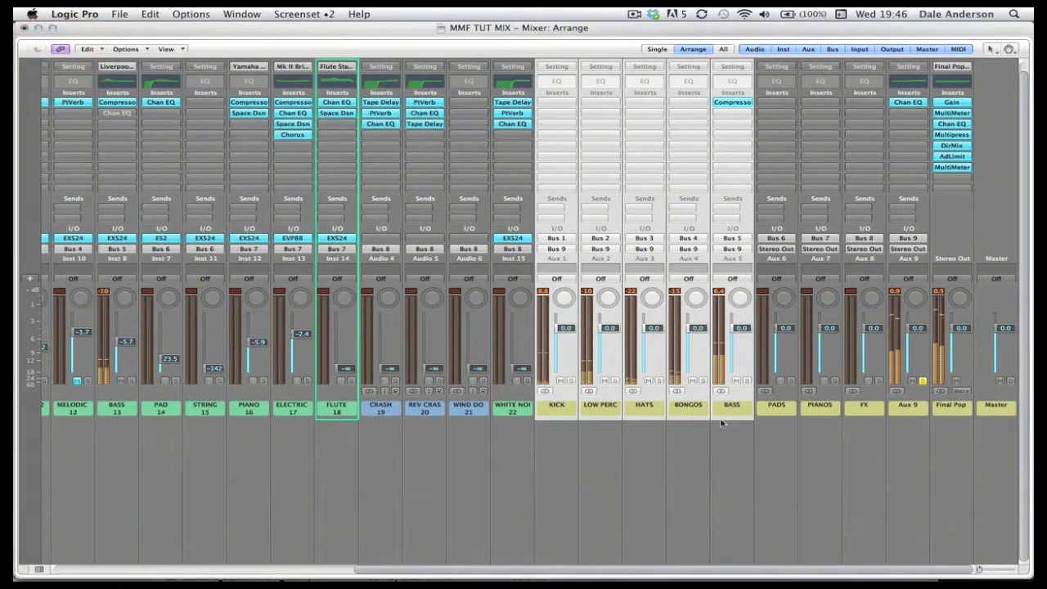
- Insert a stereo Compressor after the Channel EQ on Aux 9
{"action": "left_click", "coordinate": [917, 116]}
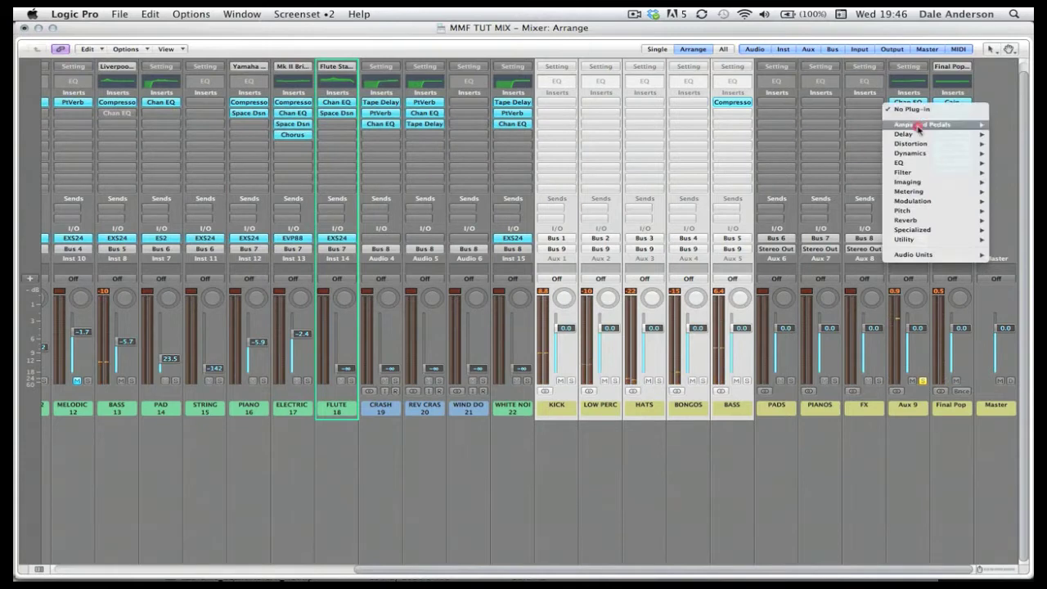
{"action": "mouse_move", "coordinate": [908, 154]}
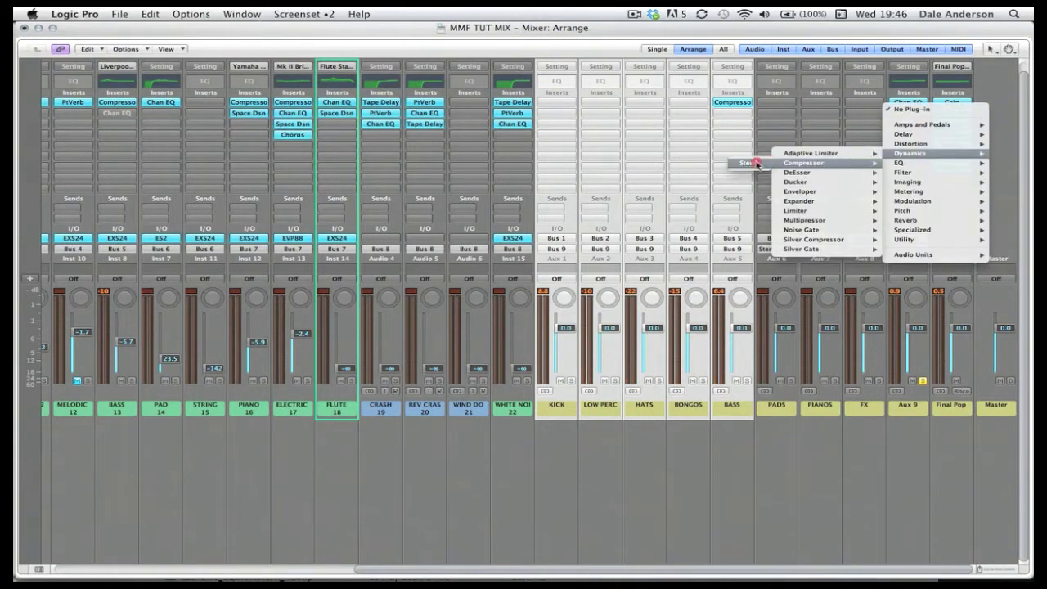
{"action": "left_click", "coordinate": [750, 162]}
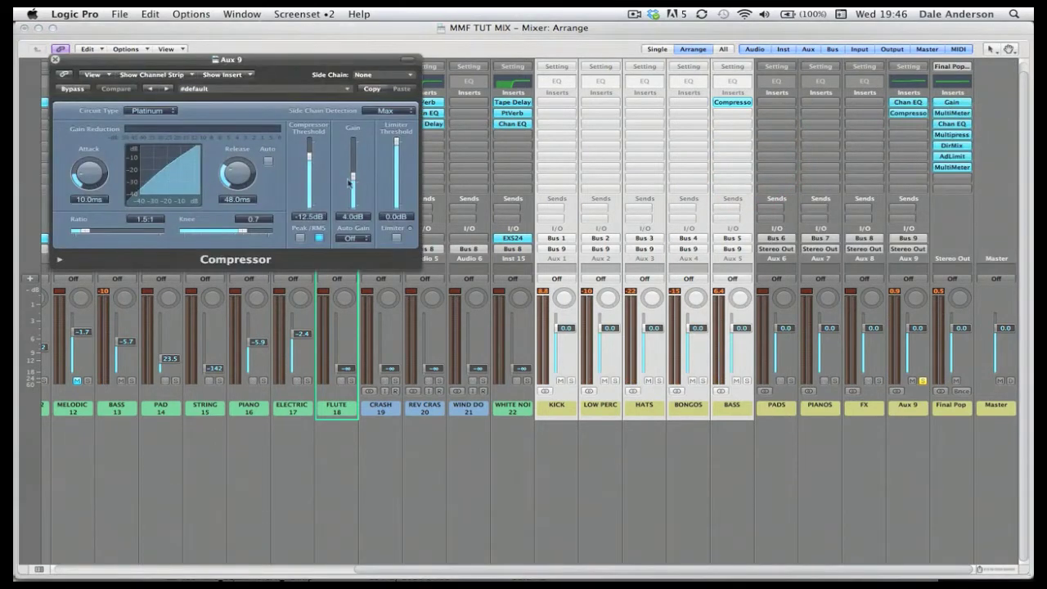
- Set the Aux 9 Compressor to 0 dB threshold and gain, 17.5 ms attack, 110 ms release and 4.1:1 ratio, and compare it against bypass
{"action": "left_click_drag", "start_coordinate": [352, 200], "coordinate": [309, 131]}
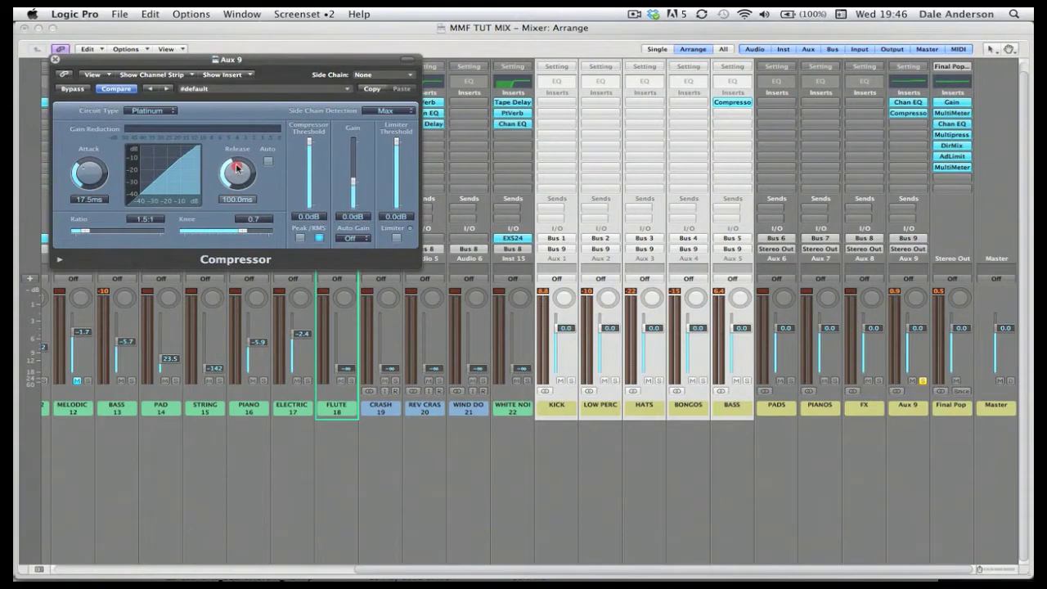
{"action": "left_click", "coordinate": [236, 167]}
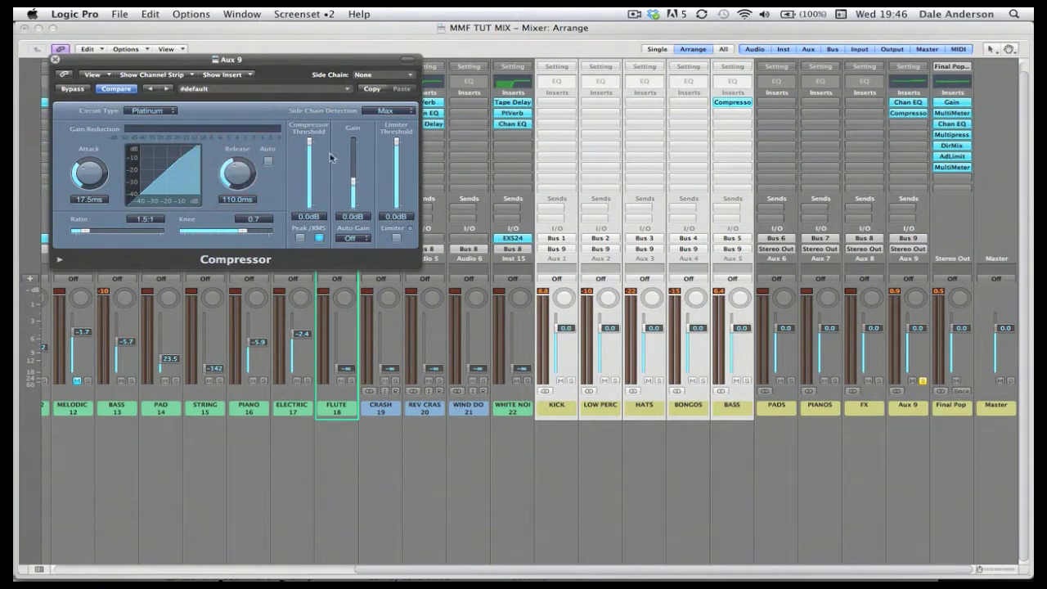
{"action": "left_click", "coordinate": [87, 234]}
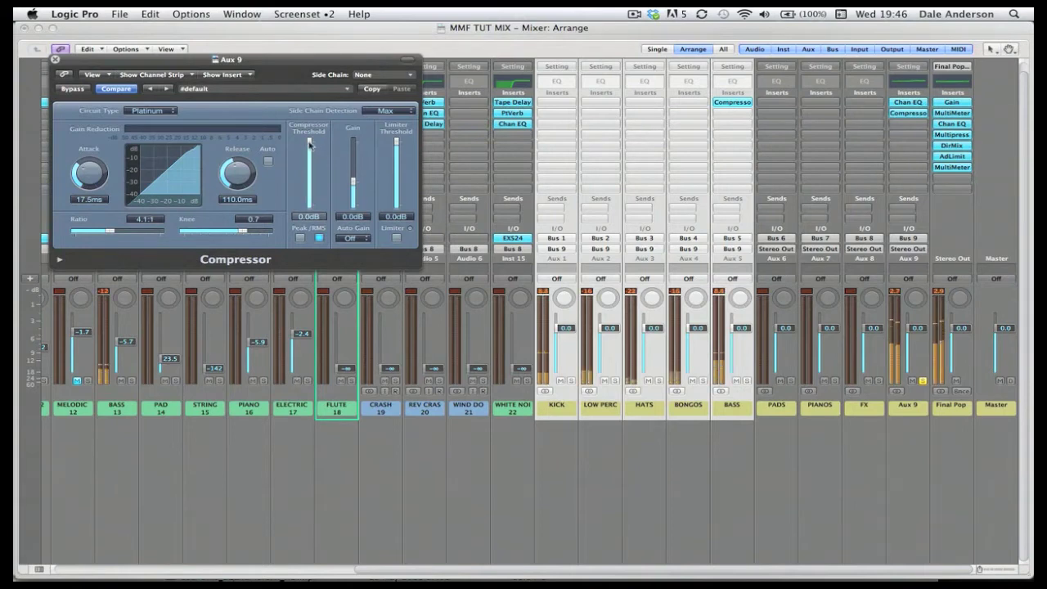
{"action": "left_click", "coordinate": [78, 90]}
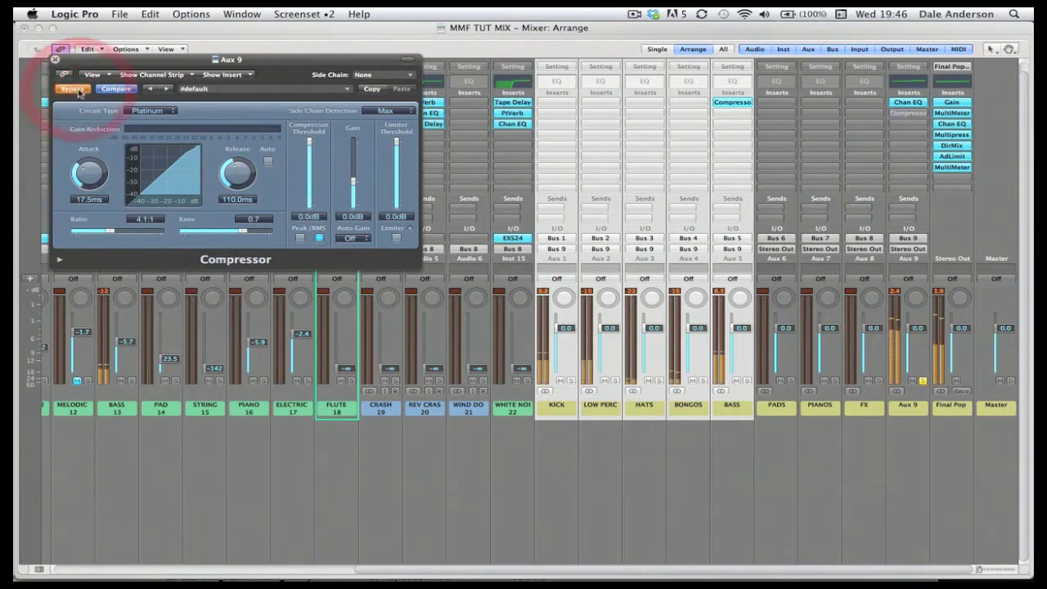
{"action": "left_click", "coordinate": [78, 90]}
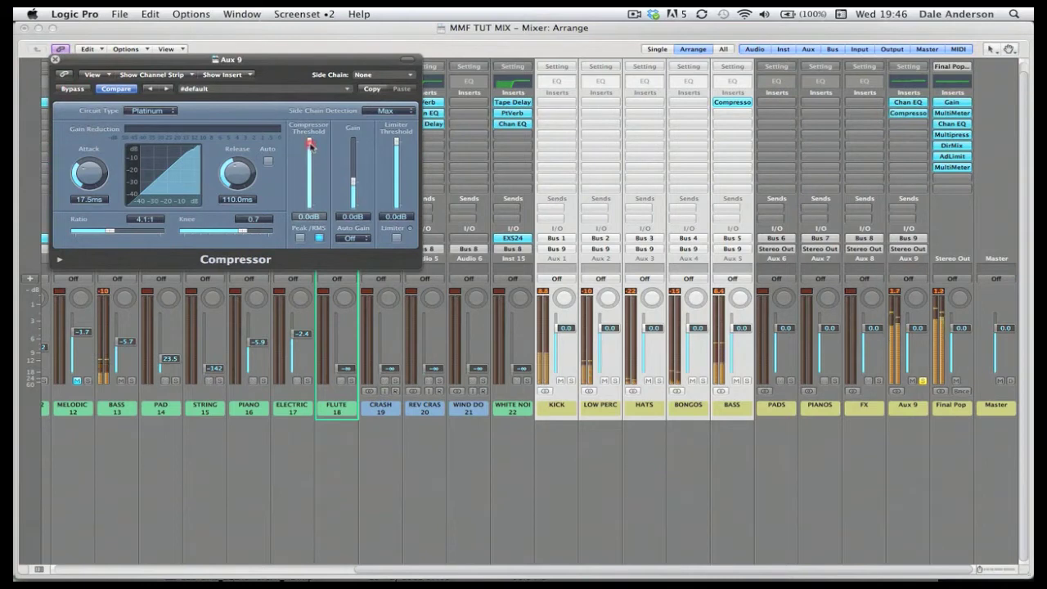
- Lower the Aux 9 Compressor's threshold to -10 dB, shorten its attack to 10 ms, and close the plug-in
{"action": "mouse_move", "coordinate": [311, 145]}
{"action": "left_mouse_down"}
{"action": "mouse_move", "coordinate": [310, 172]}
{"action": "mouse_move", "coordinate": [310, 162]}
{"action": "left_mouse_up"}
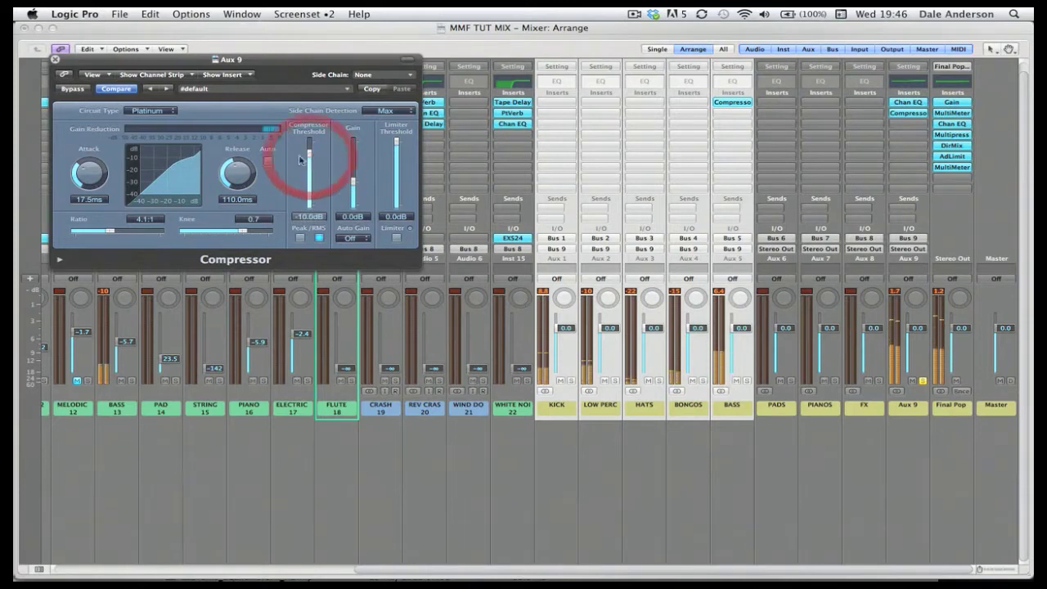
{"action": "left_click_drag", "start_coordinate": [96, 178], "coordinate": [101, 189]}
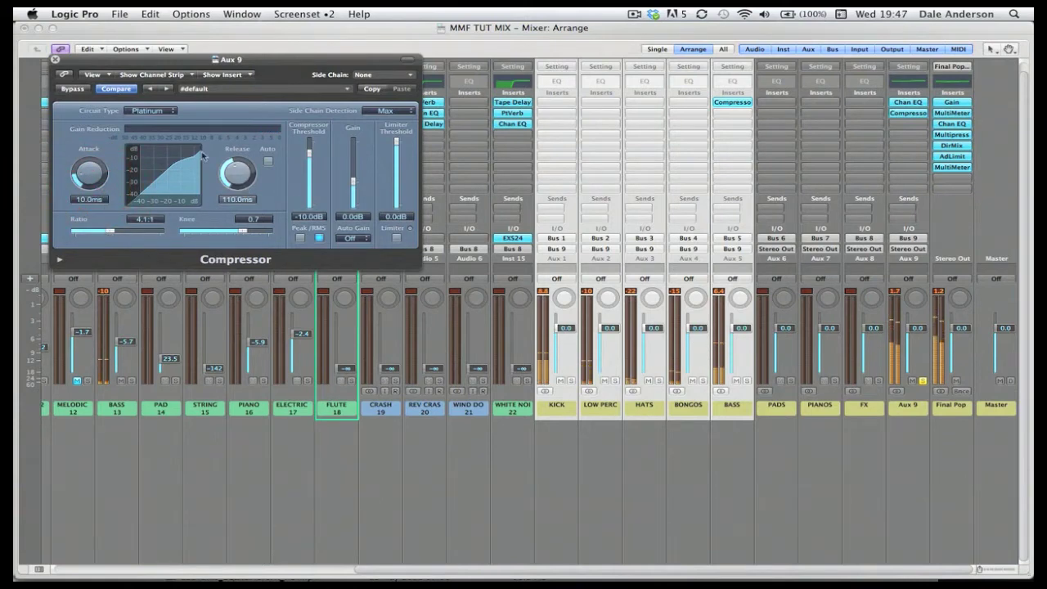
{"action": "left_click", "coordinate": [55, 60]}
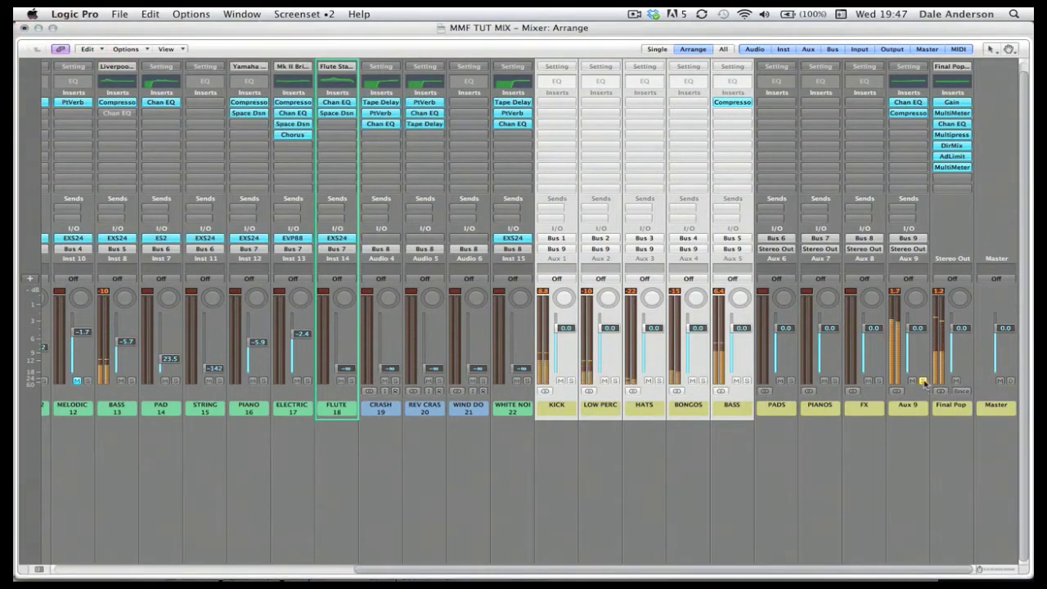
- Take Aux 9 out of solo and unmute the MELODIC channel
{"action": "left_click", "coordinate": [923, 381]}
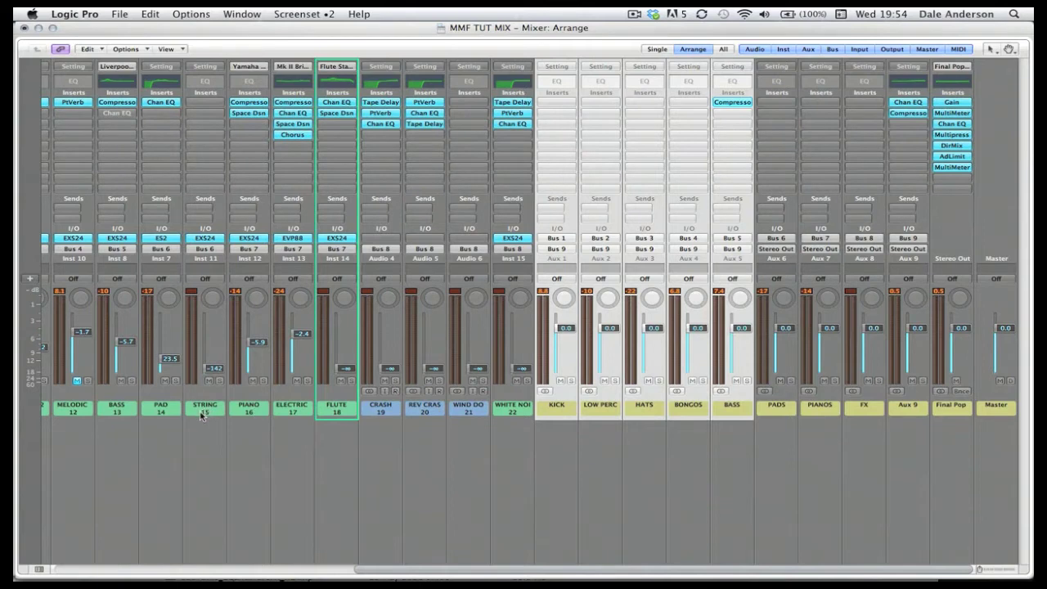
{"action": "scroll", "coordinate": [246, 415], "scroll_direction": "left", "scroll_amount": 3}
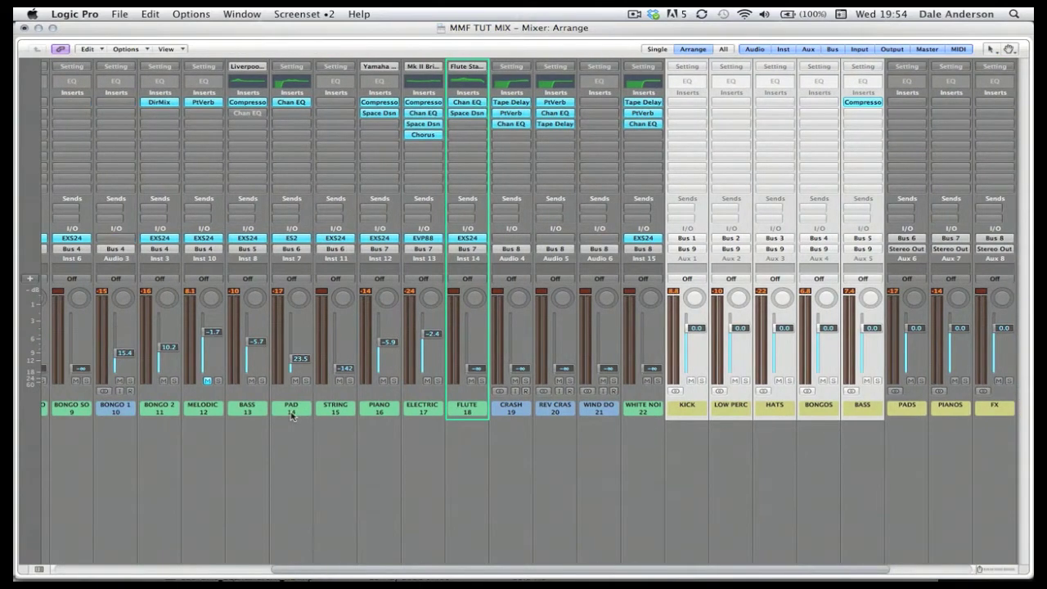
{"action": "left_click", "coordinate": [208, 381]}
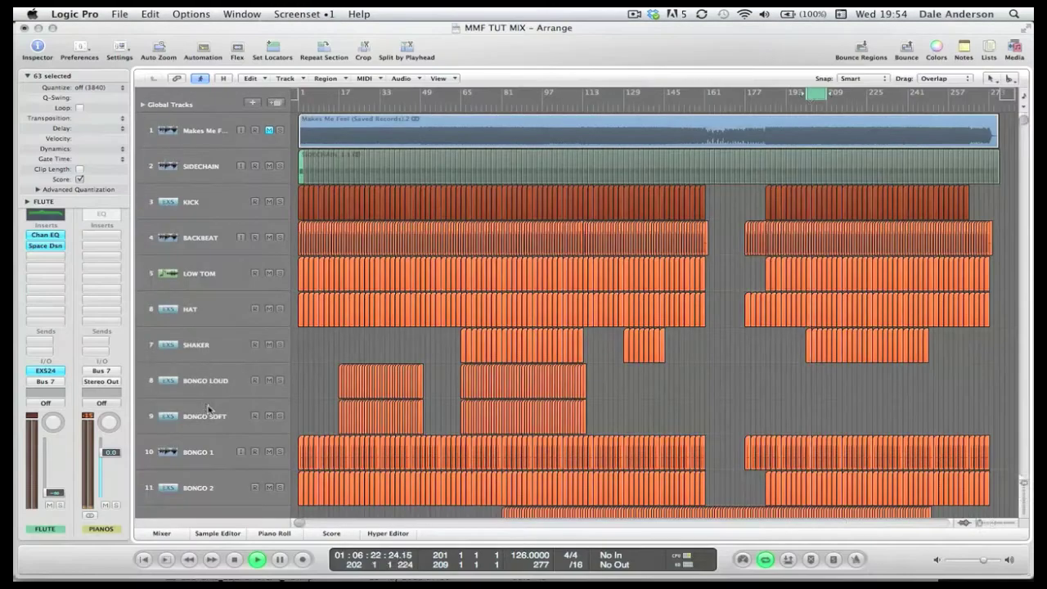
- Set the arrangement's cycle range to bars 97–113, select the STRING track and start playback
{"action": "scroll", "coordinate": [583, 442], "scroll_direction": "down", "scroll_amount": 5}
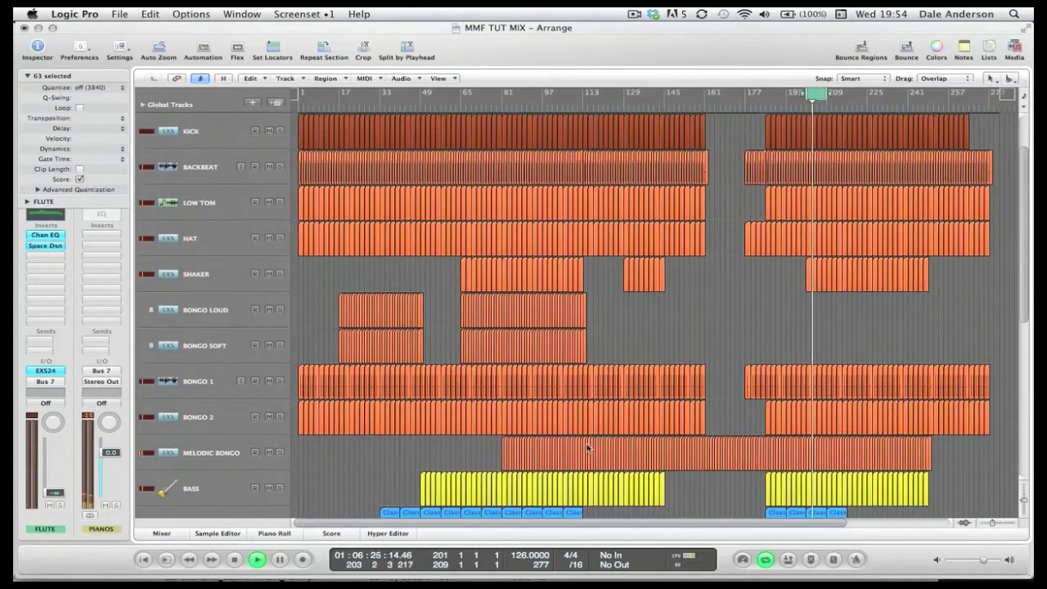
{"action": "scroll", "coordinate": [582, 448], "scroll_direction": "down", "scroll_amount": 5}
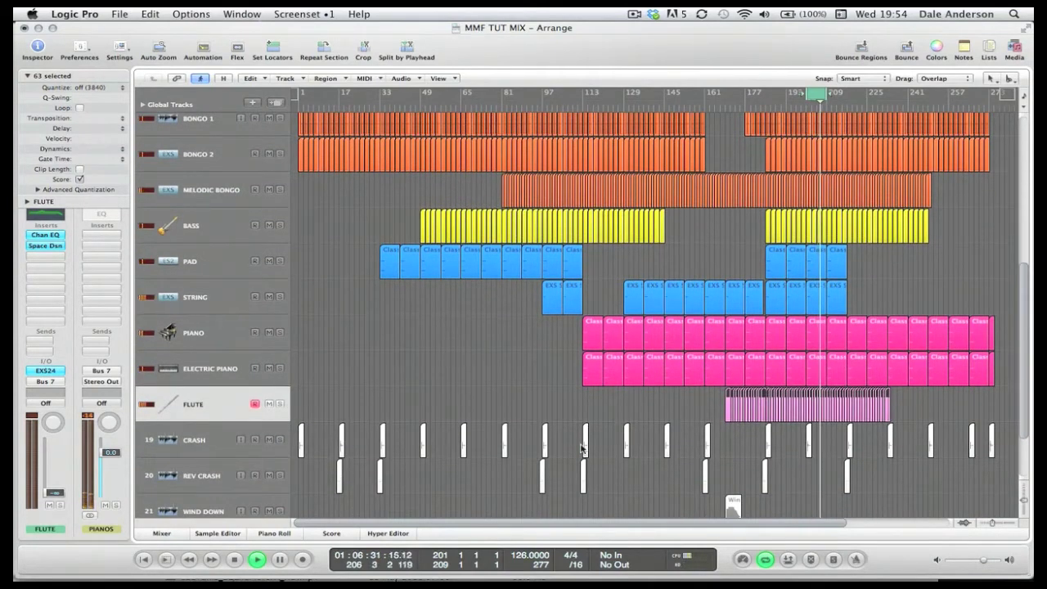
{"action": "key", "text": "space"}
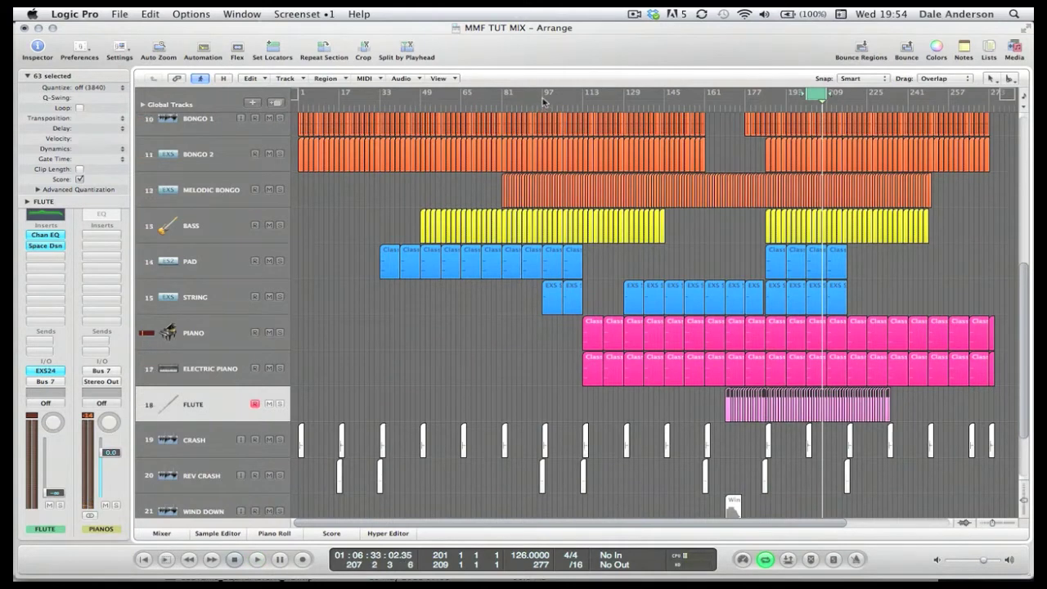
{"action": "left_click_drag", "start_coordinate": [544, 100], "coordinate": [582, 101]}
{"action": "left_click", "coordinate": [216, 299]}
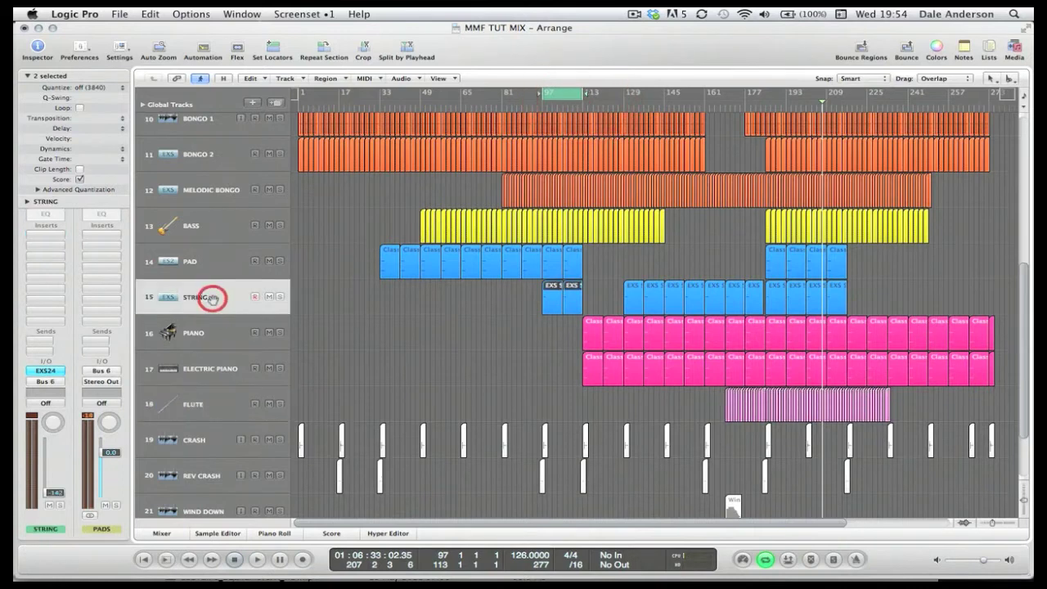
{"action": "key", "text": "space"}
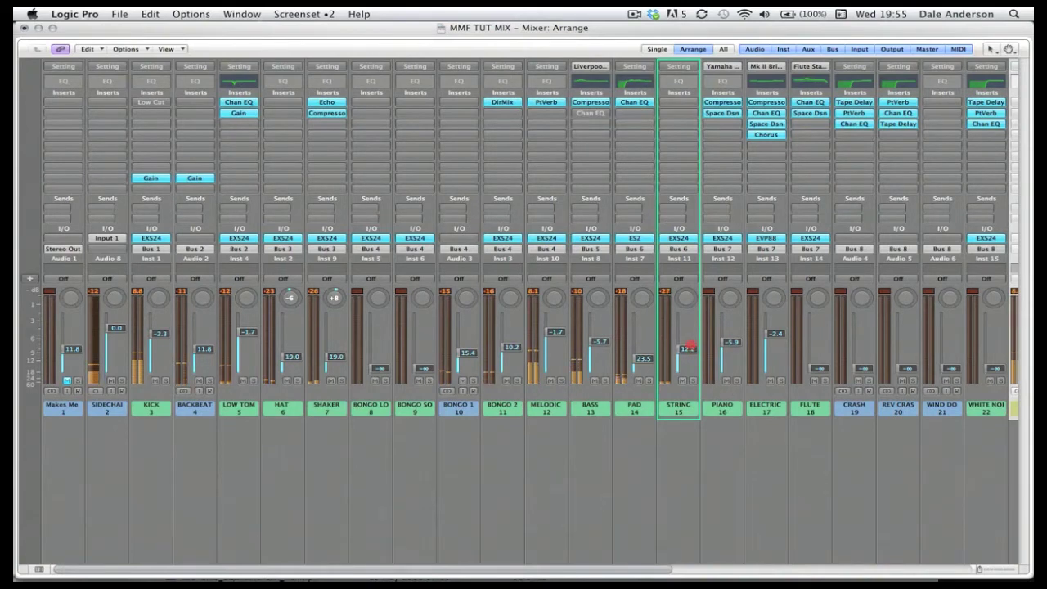
- Raise the STRING fader to -14.0 dB and enable its EXS24 filter with the Fat option, adjusting cutoff and drive
{"action": "left_click", "coordinate": [689, 349]}
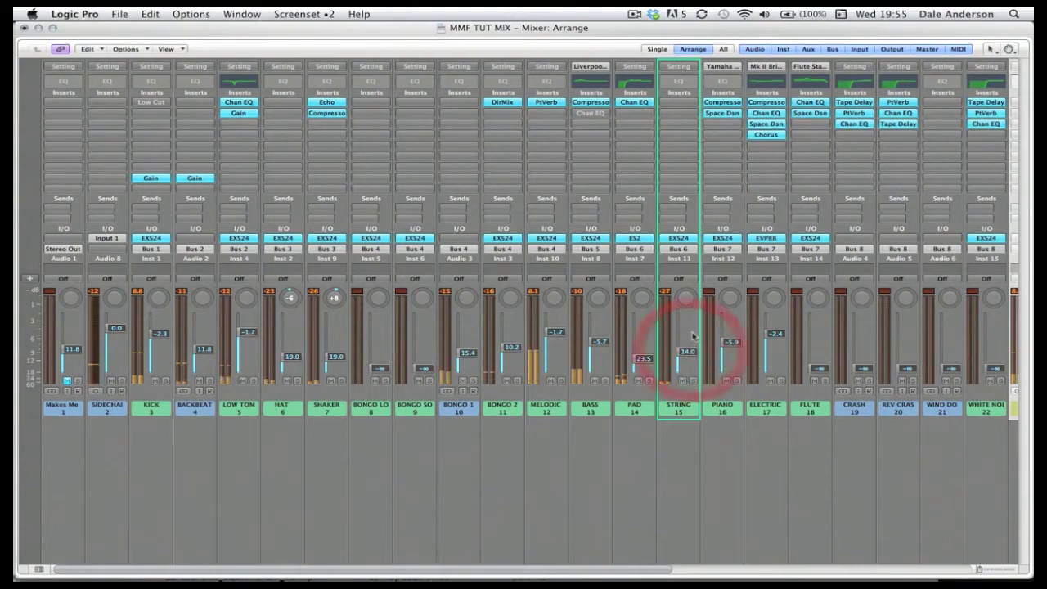
{"action": "left_click", "coordinate": [690, 240]}
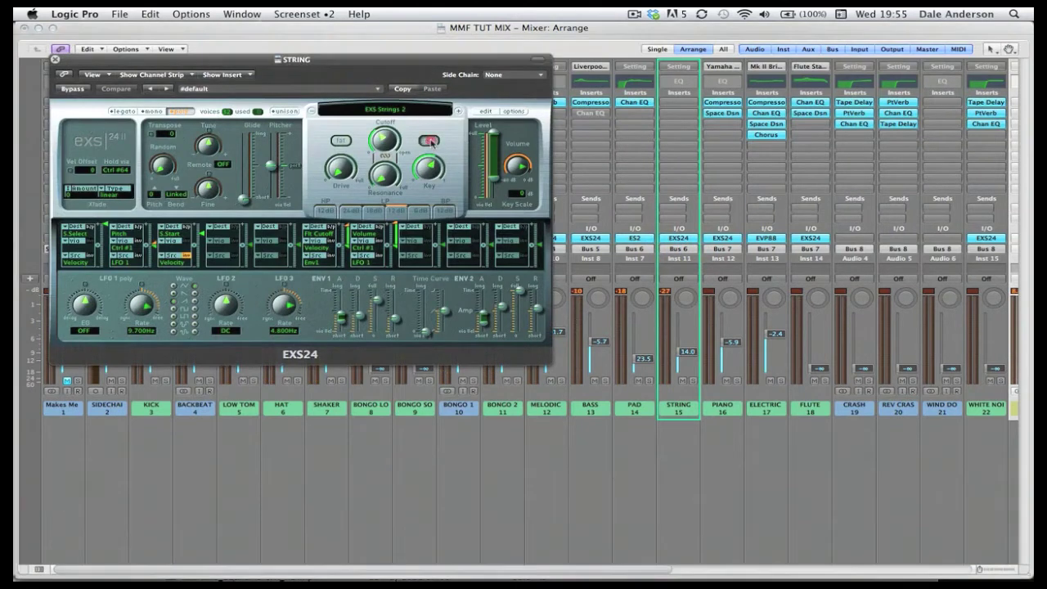
{"action": "left_click", "coordinate": [429, 141]}
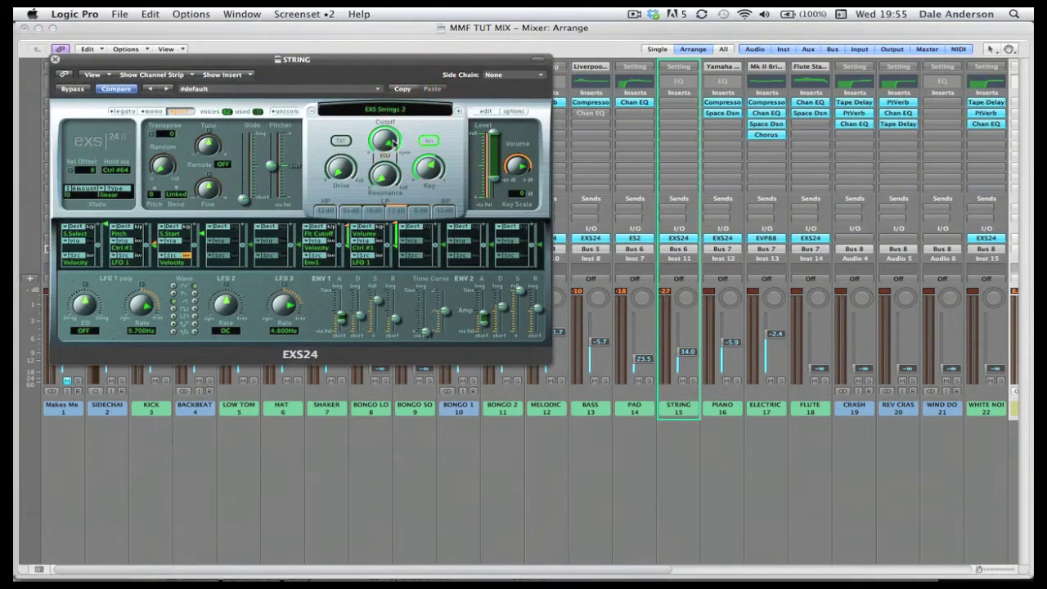
{"action": "left_click_drag", "start_coordinate": [394, 145], "coordinate": [382, 123]}
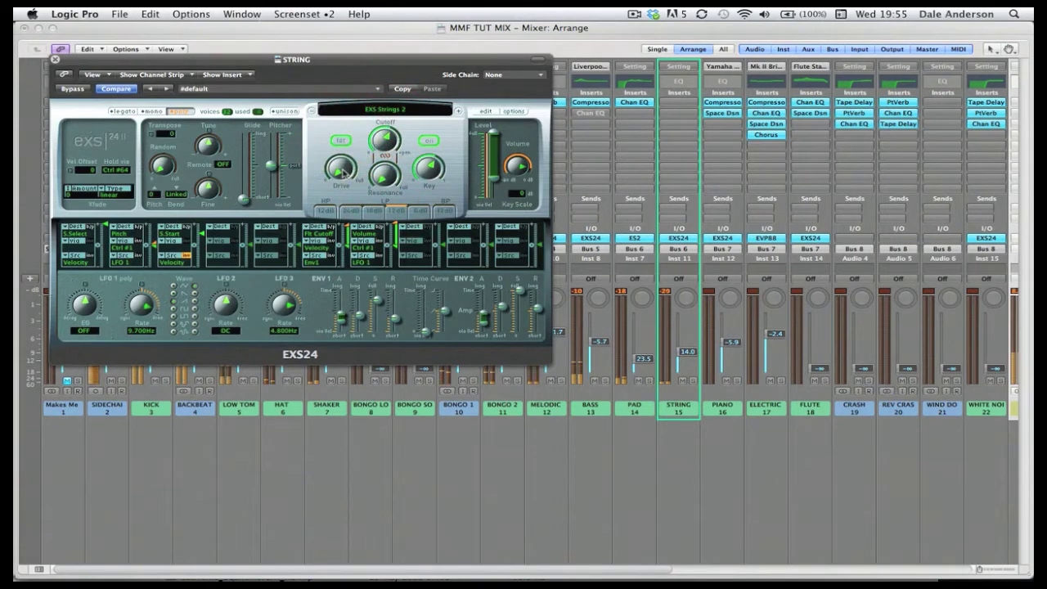
{"action": "mouse_move", "coordinate": [344, 171]}
{"action": "left_mouse_down"}
{"action": "mouse_move", "coordinate": [350, 103]}
{"action": "mouse_move", "coordinate": [357, 164]}
{"action": "left_mouse_up"}
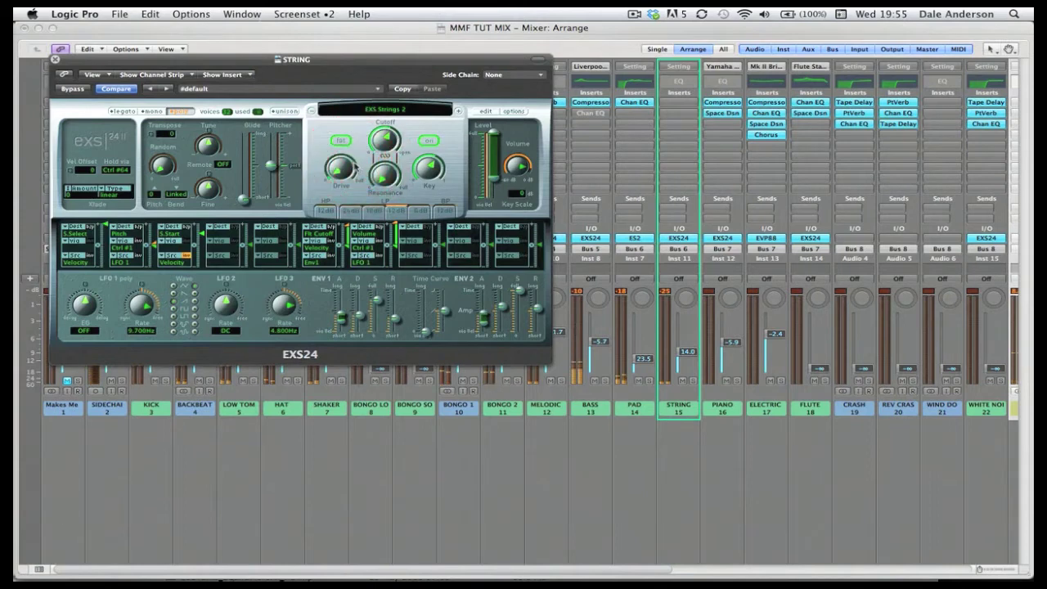
{"action": "left_click", "coordinate": [55, 59]}
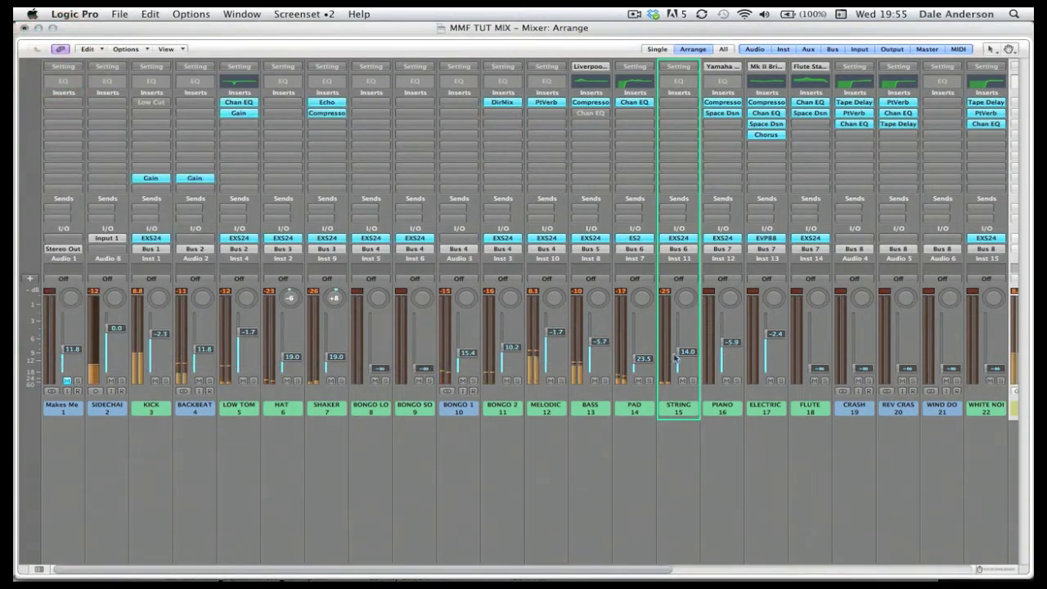
- Lower the STRING fader to -17.4 dB and add a flat Channel EQ to the channel
{"action": "left_click_drag", "start_coordinate": [642, 358], "coordinate": [690, 365]}
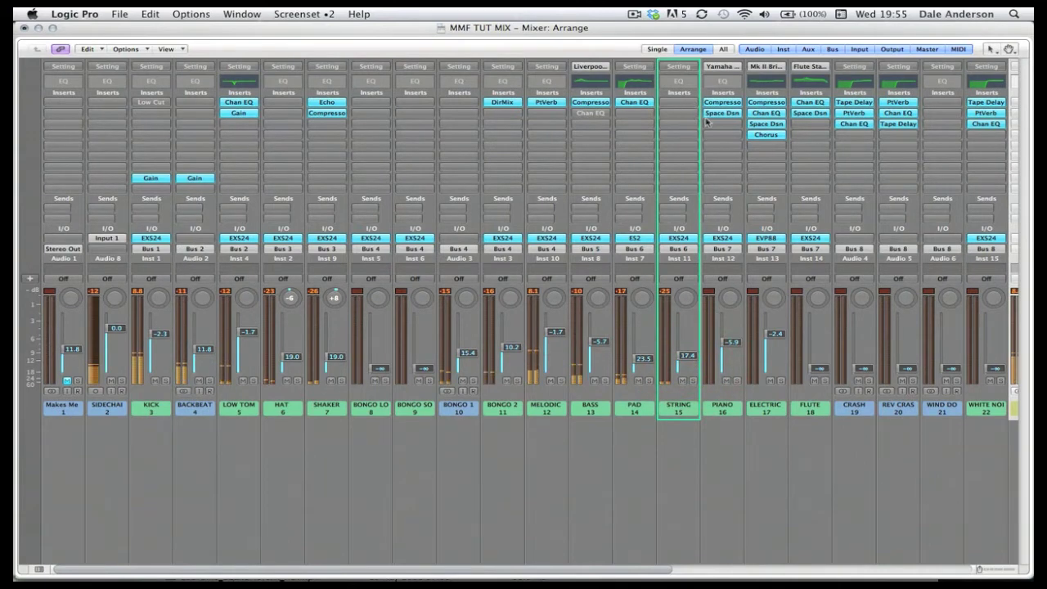
{"action": "left_click", "coordinate": [678, 81]}
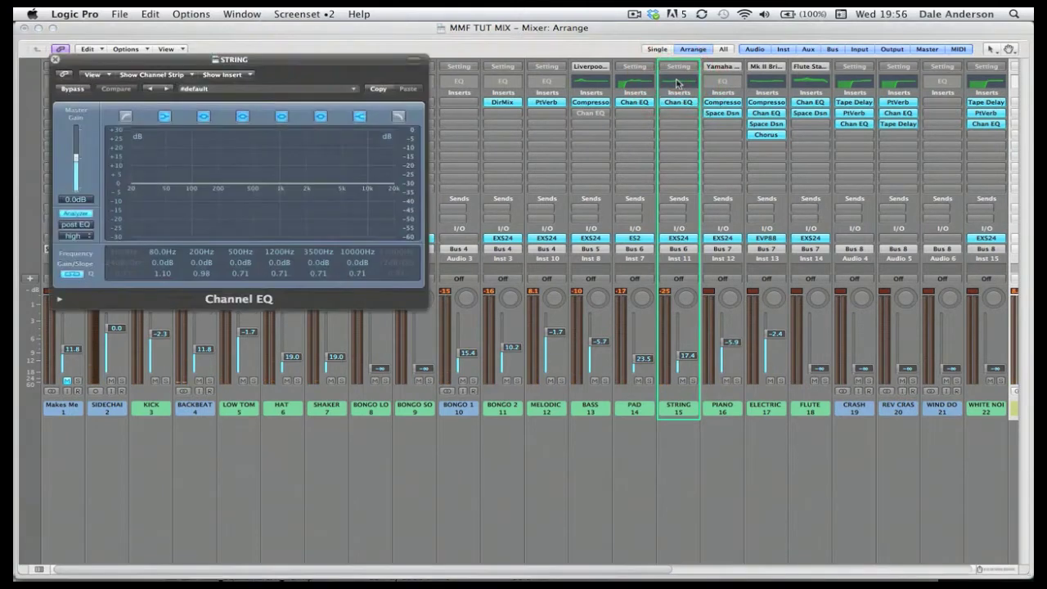
{"action": "left_click", "coordinate": [55, 59]}
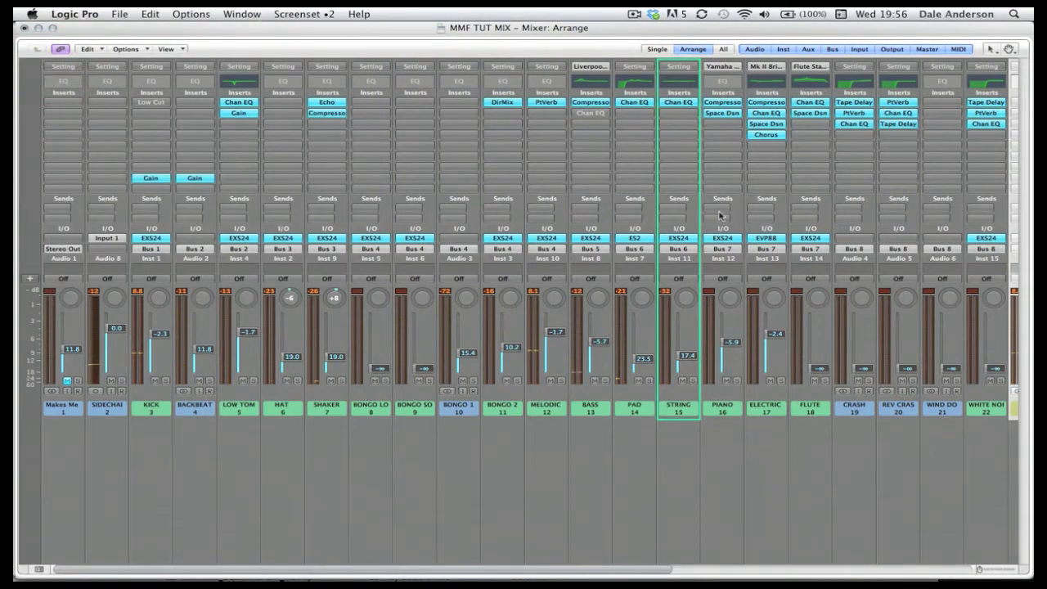
- Add a send from the STRING channel to Bus 10
{"action": "scroll", "coordinate": [708, 217], "scroll_direction": "right", "scroll_amount": 10}
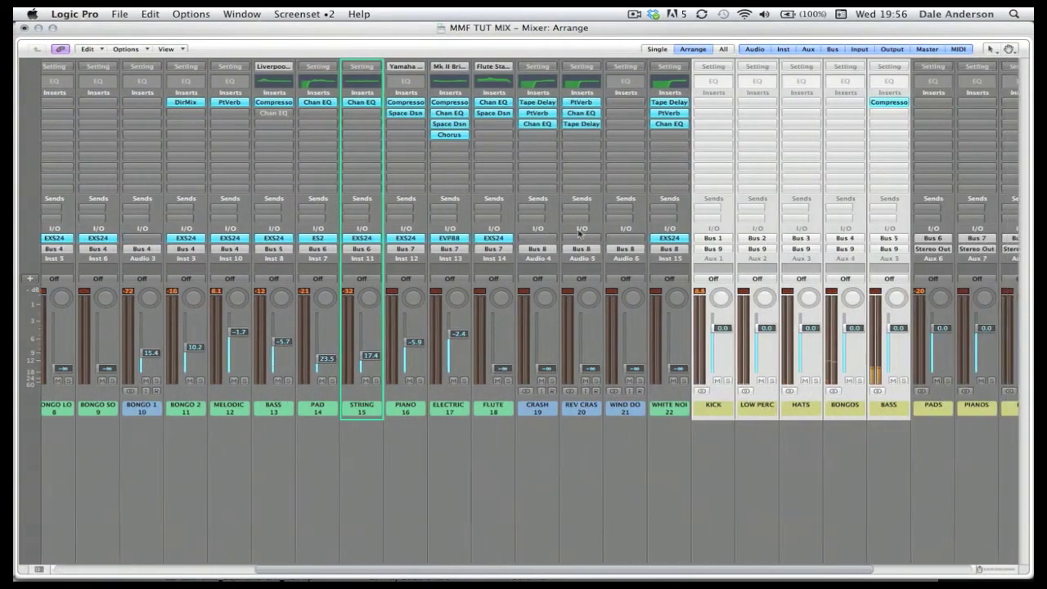
{"action": "left_click", "coordinate": [362, 210]}
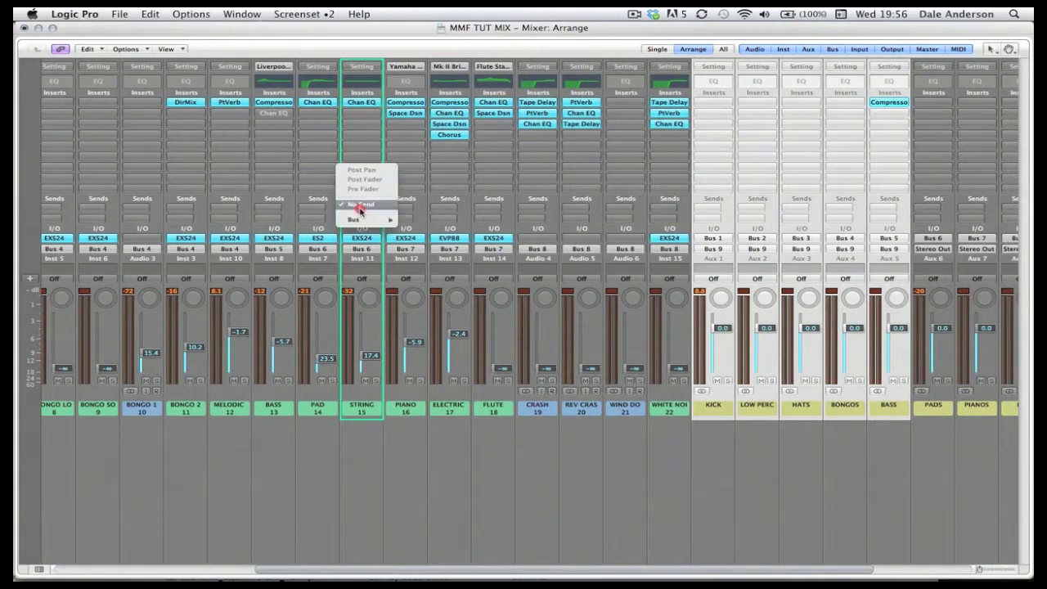
{"action": "mouse_move", "coordinate": [360, 219]}
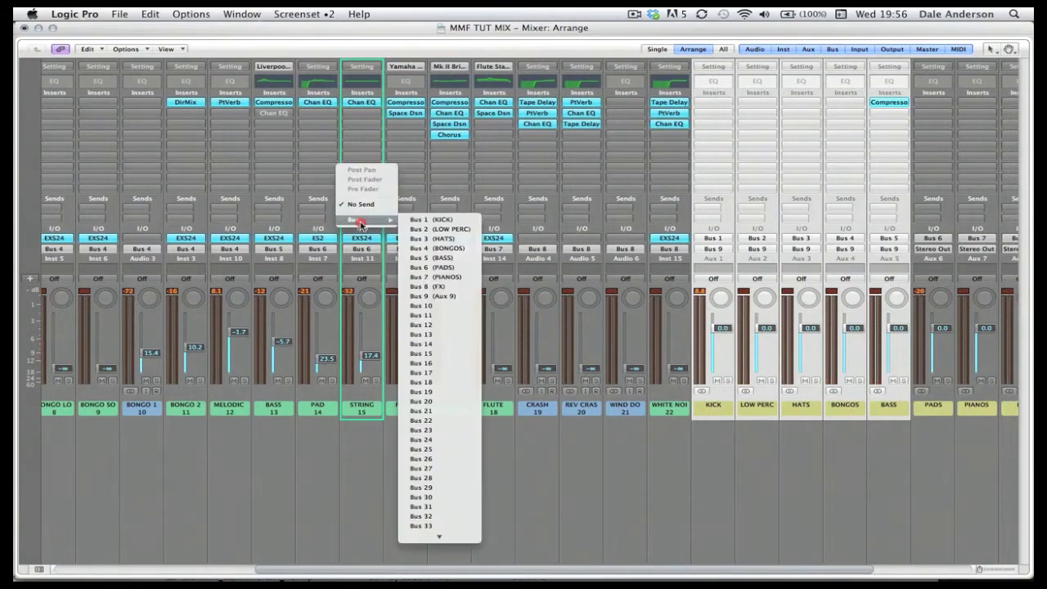
{"action": "left_click", "coordinate": [450, 305]}
{"action": "scroll", "coordinate": [987, 431], "scroll_direction": "right", "scroll_amount": 5}
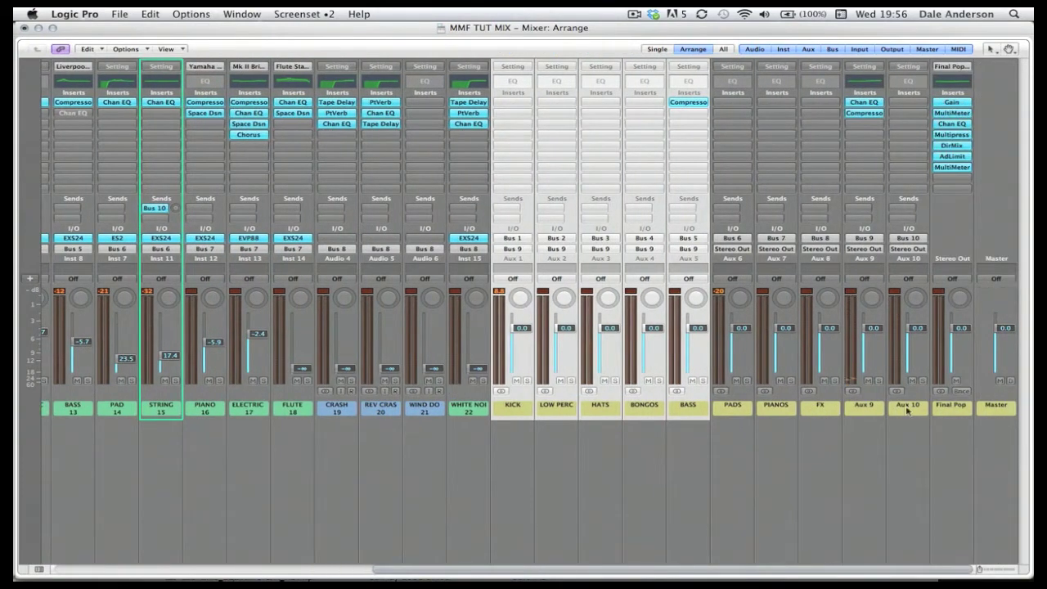
{"action": "double_click", "coordinate": [874, 407]}
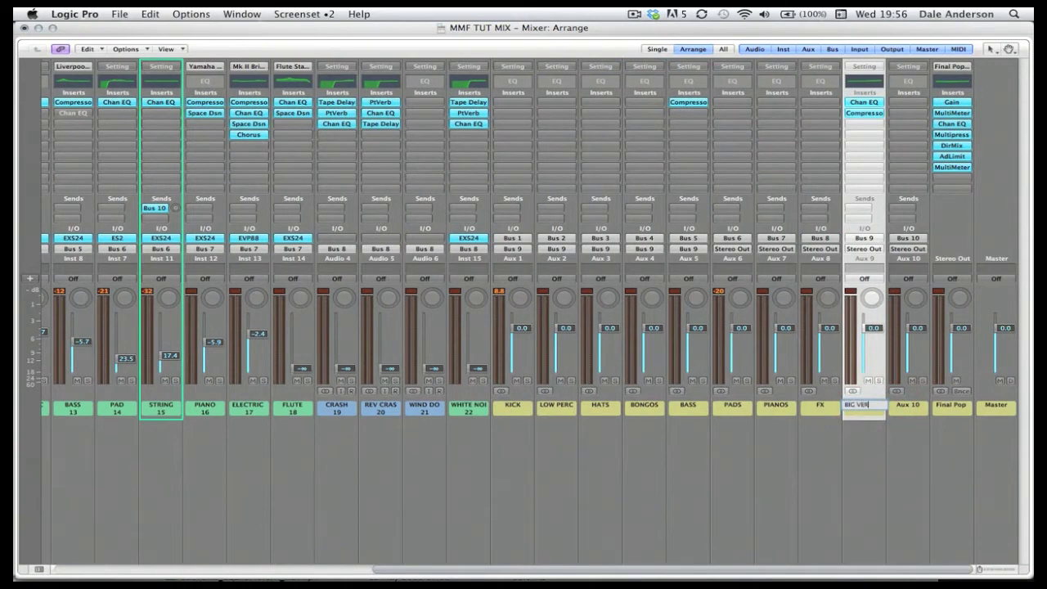
{"action": "type", "text": "BIG VERB"}
{"action": "key", "text": "Return"}
{"action": "key", "text": "super+z"}
{"action": "double_click", "coordinate": [909, 407]}
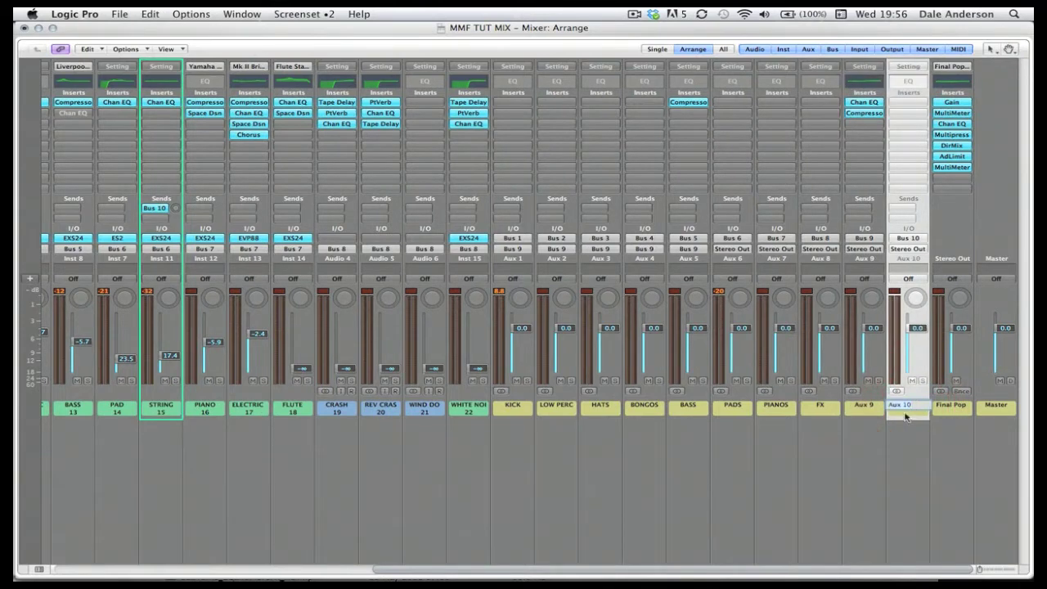
- Rename Aux 9 as D&B and Aux 10 as BIG VERB
{"action": "double_click", "coordinate": [865, 407]}
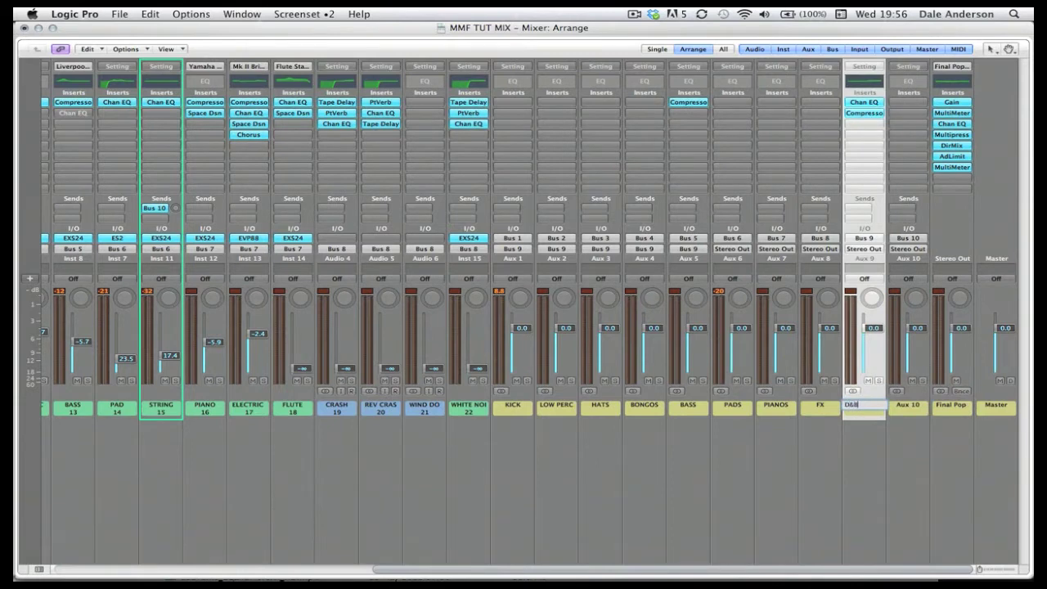
{"action": "key", "text": "Return"}
{"action": "double_click", "coordinate": [908, 406]}
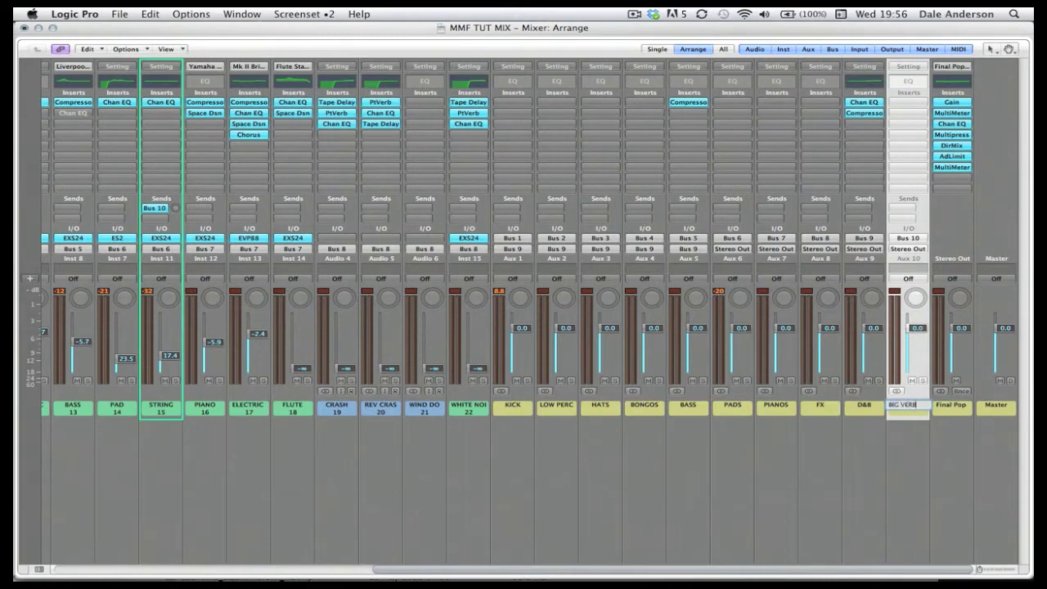
{"action": "key", "text": "Return"}
- Insert a Space Designer reverb on the BIG VERB channel
{"action": "left_click", "coordinate": [910, 96]}
{"action": "mouse_move", "coordinate": [931, 213]}
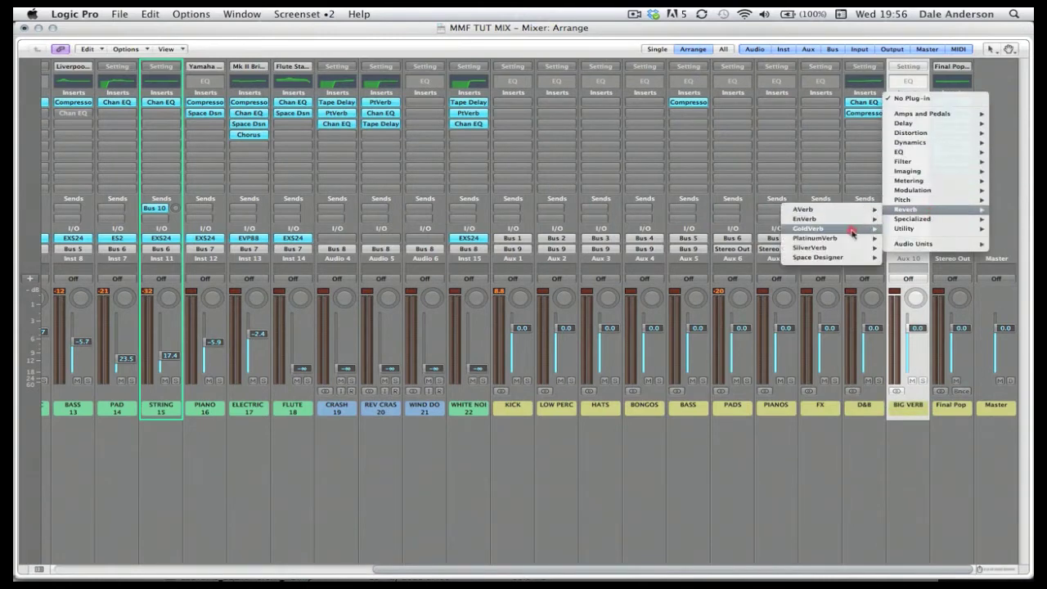
{"action": "left_click", "coordinate": [748, 263]}
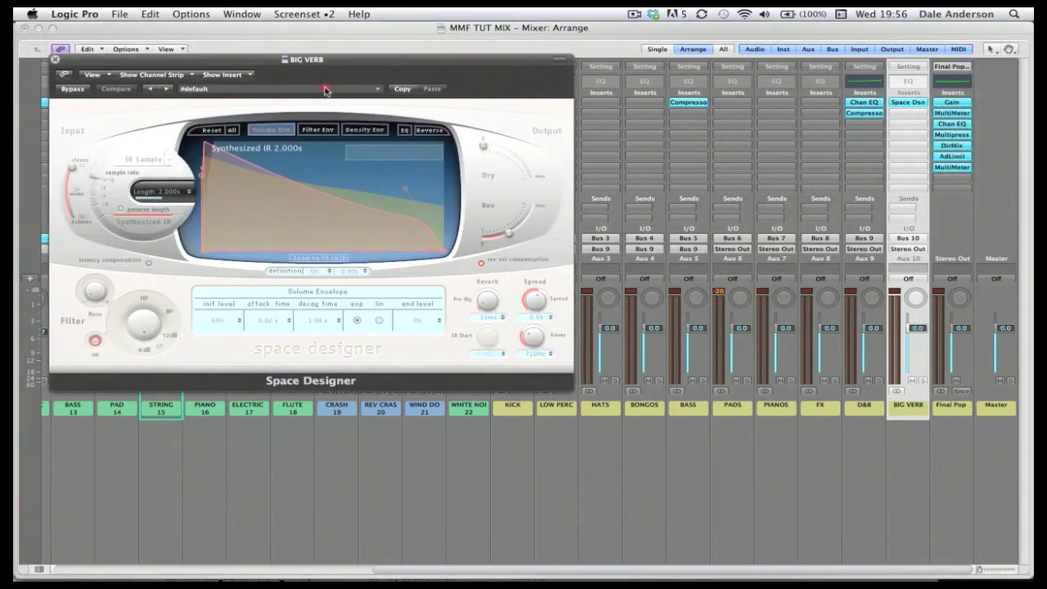
- Load the 14.8s Stairs Mid Level preset from the Large Spaces Halls into BIG VERB's Space Designer and close the plug-in
{"action": "left_click", "coordinate": [326, 89]}
{"action": "mouse_move", "coordinate": [358, 226]}
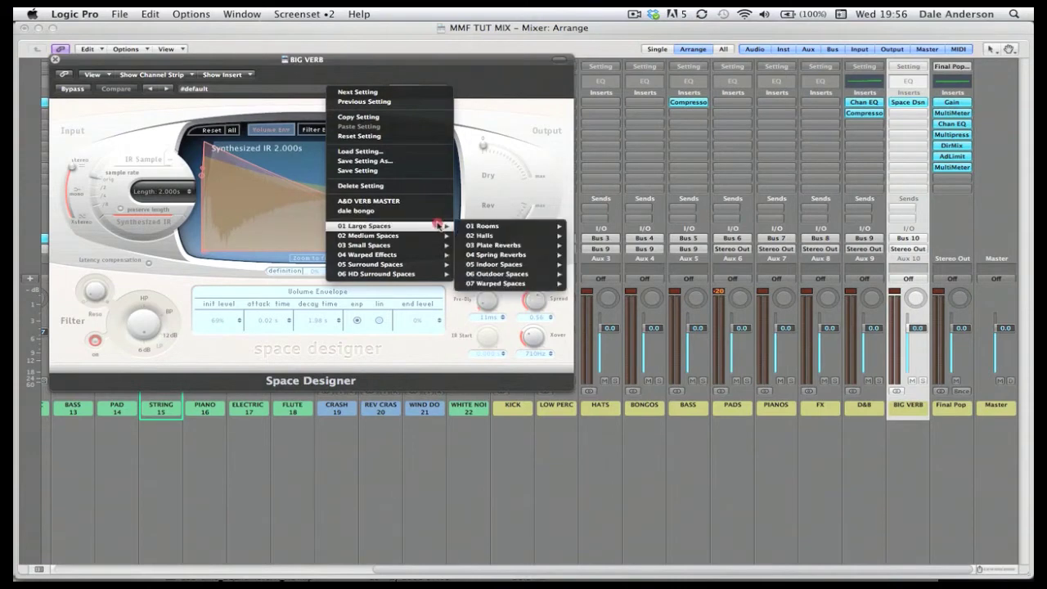
{"action": "mouse_move", "coordinate": [507, 247]}
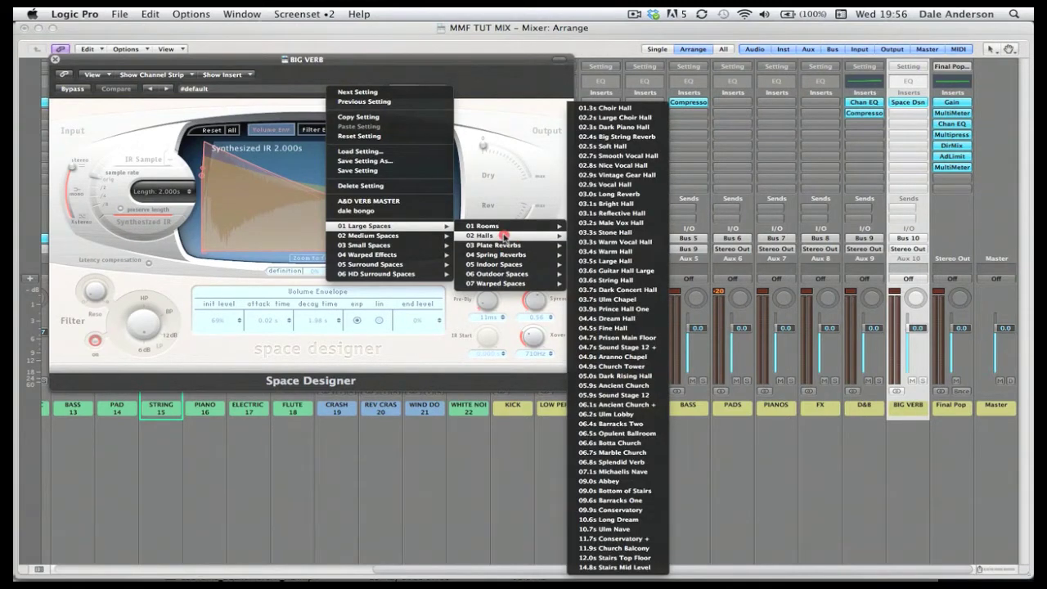
{"action": "left_click", "coordinate": [622, 568]}
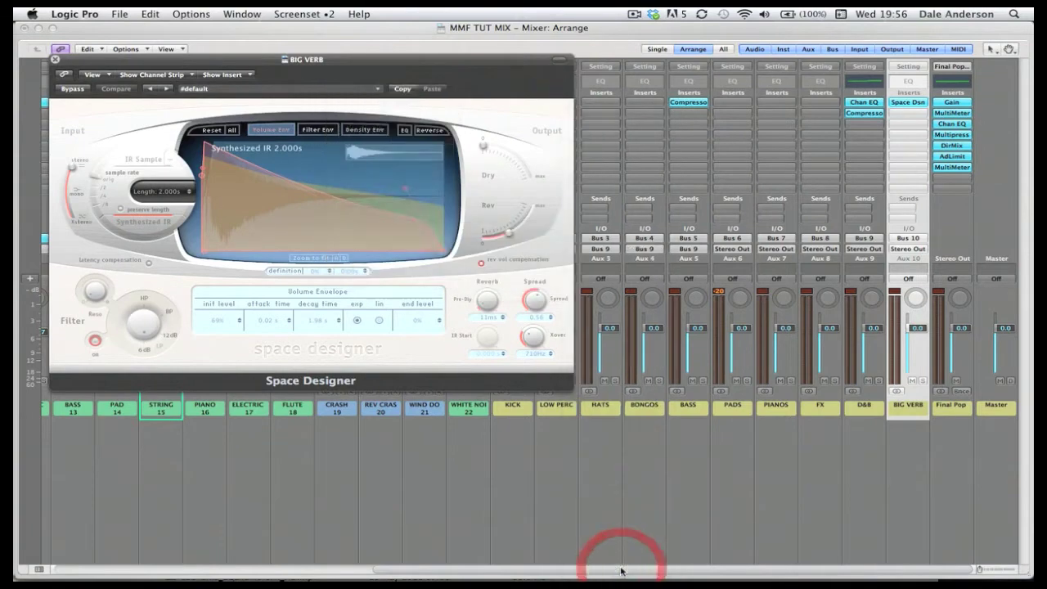
{"action": "left_click", "coordinate": [55, 59]}
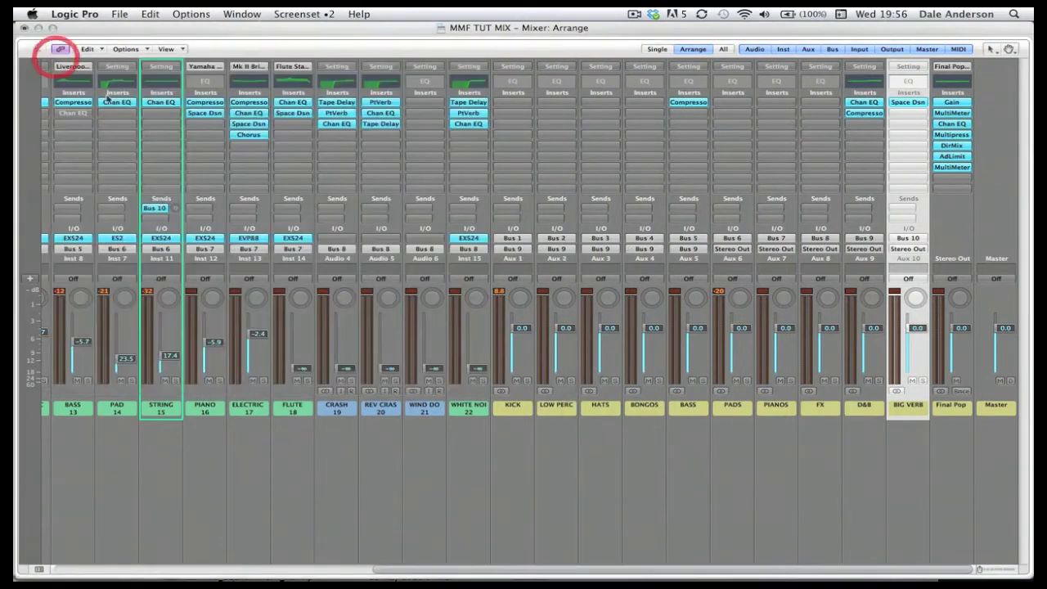
- Set the STRING channel's Bus 10 send level to about -2.1 dB, auditioning the channel in solo and in the full mix
{"action": "scroll", "coordinate": [437, 344], "scroll_direction": "left", "scroll_amount": 3}
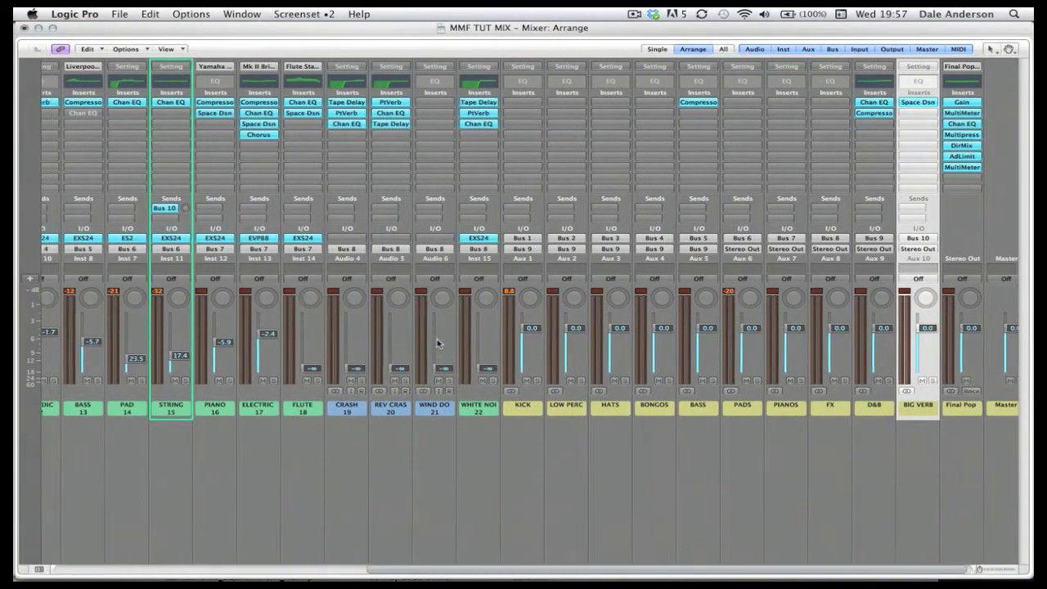
{"action": "scroll", "coordinate": [417, 293], "scroll_direction": "left", "scroll_amount": 2}
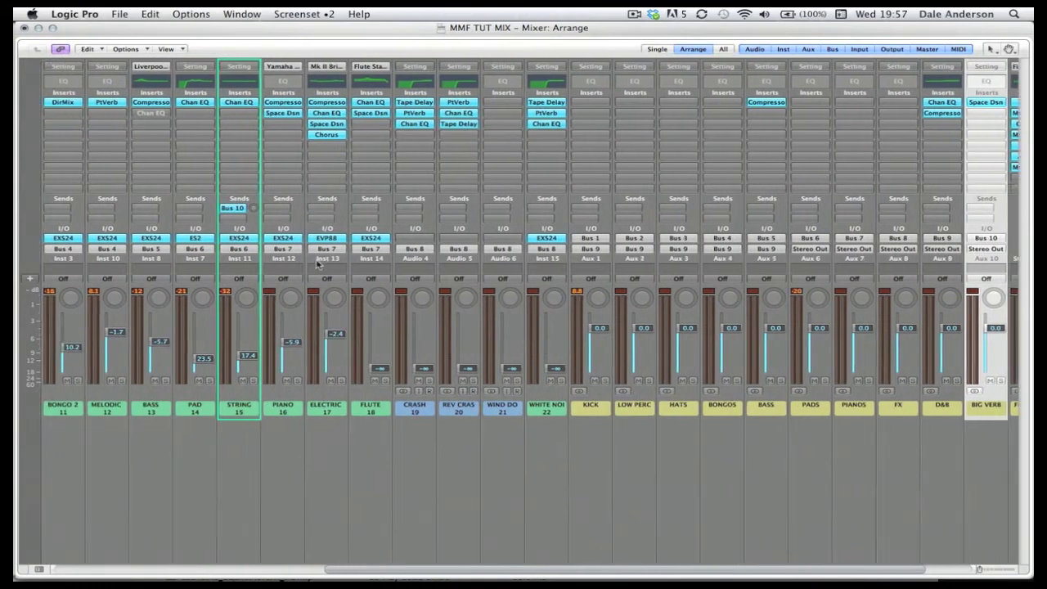
{"action": "scroll", "coordinate": [263, 303], "scroll_direction": "left", "scroll_amount": 4}
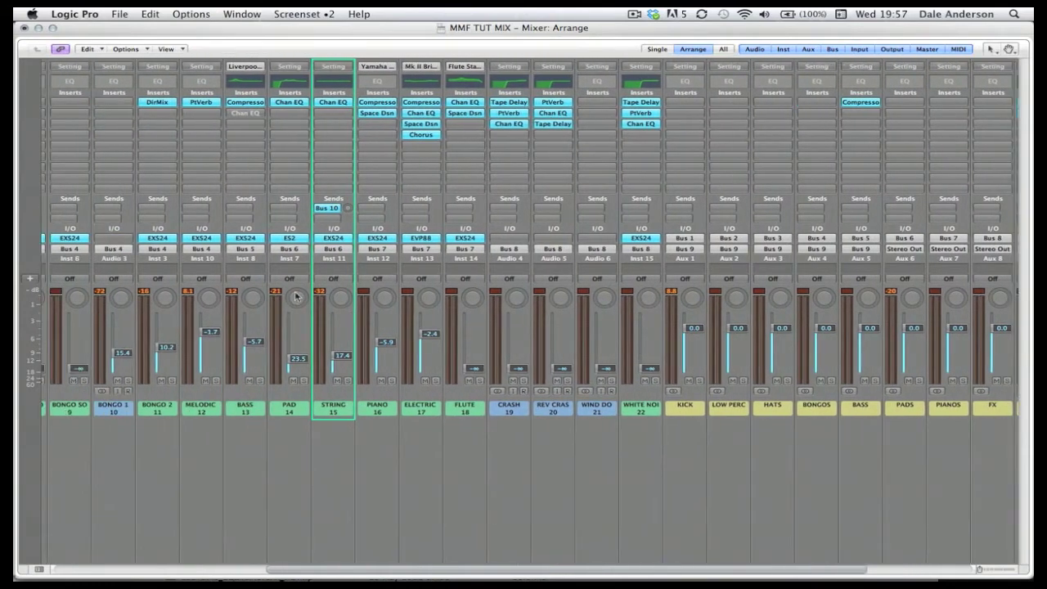
{"action": "scroll", "coordinate": [346, 275], "scroll_direction": "left", "scroll_amount": 2}
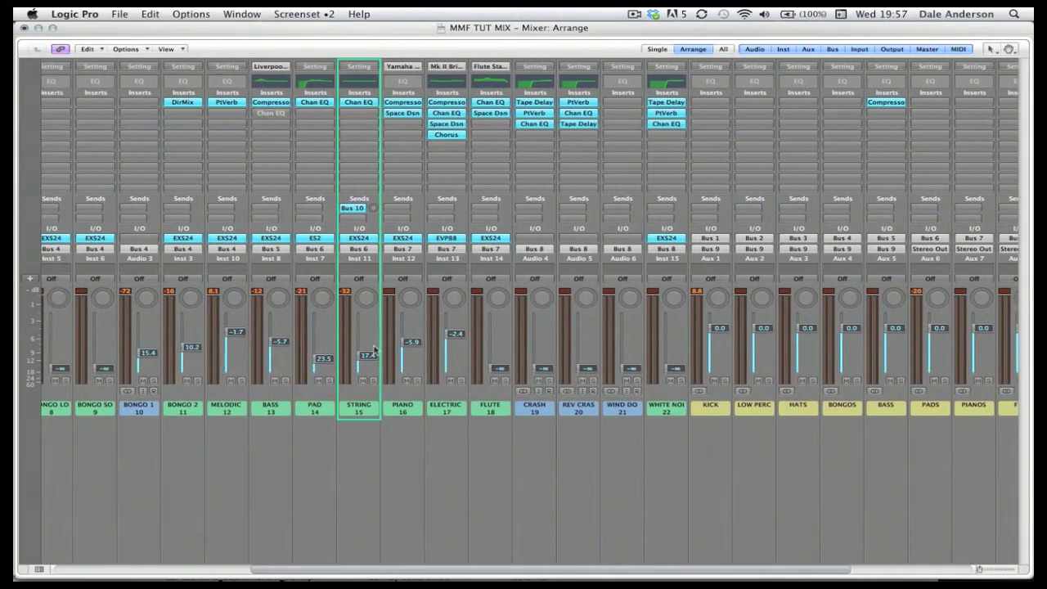
{"action": "left_click", "coordinate": [374, 381]}
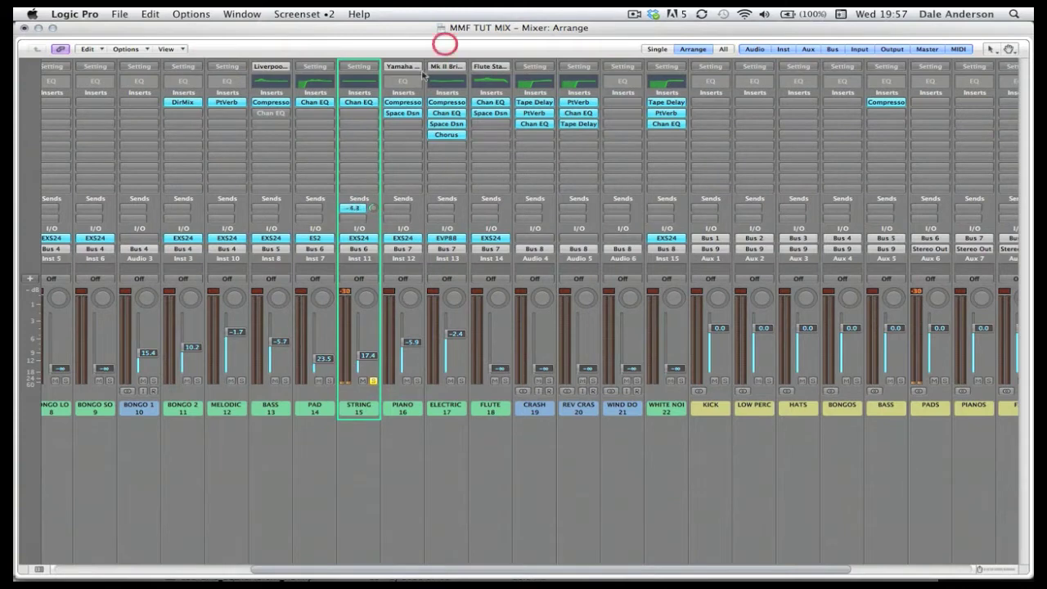
{"action": "left_click_drag", "start_coordinate": [373, 208], "coordinate": [374, 198]}
{"action": "left_click_drag", "start_coordinate": [374, 189], "coordinate": [374, 224]}
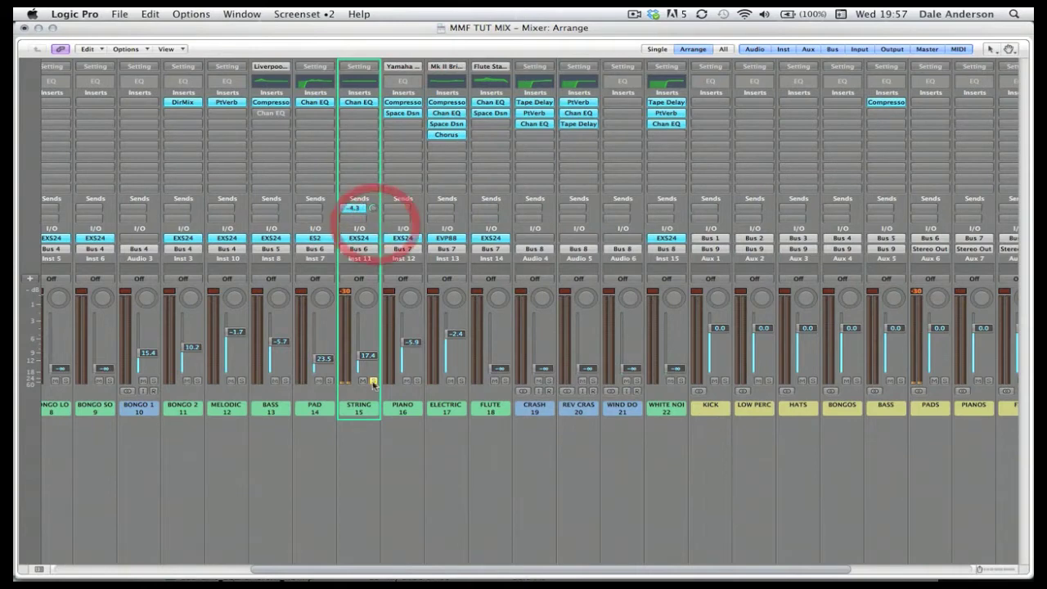
{"action": "left_click", "coordinate": [372, 382]}
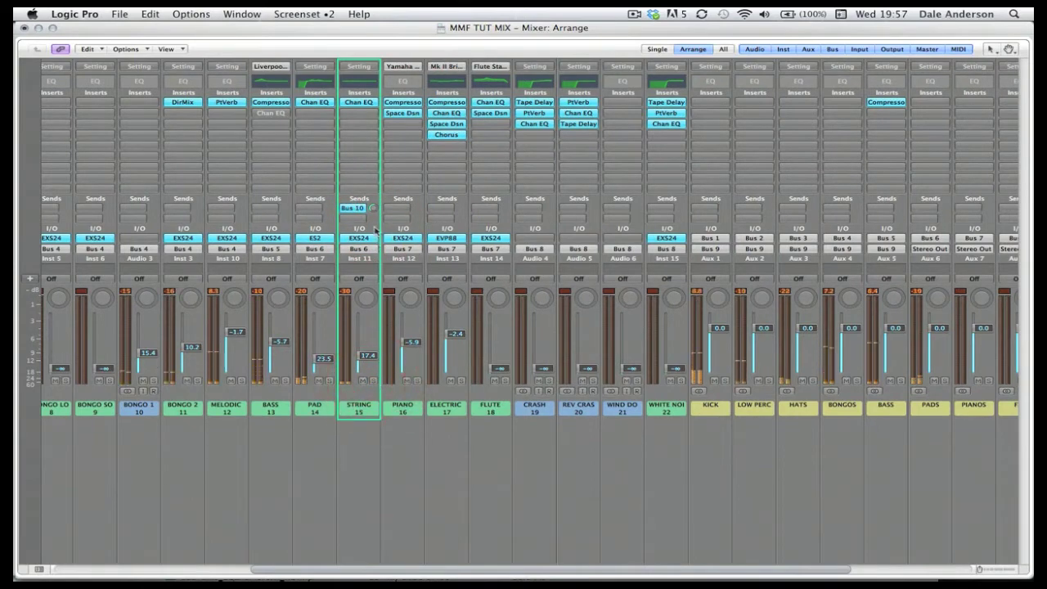
{"action": "left_click", "coordinate": [373, 208]}
{"action": "left_click_drag", "start_coordinate": [373, 207], "coordinate": [381, 187]}
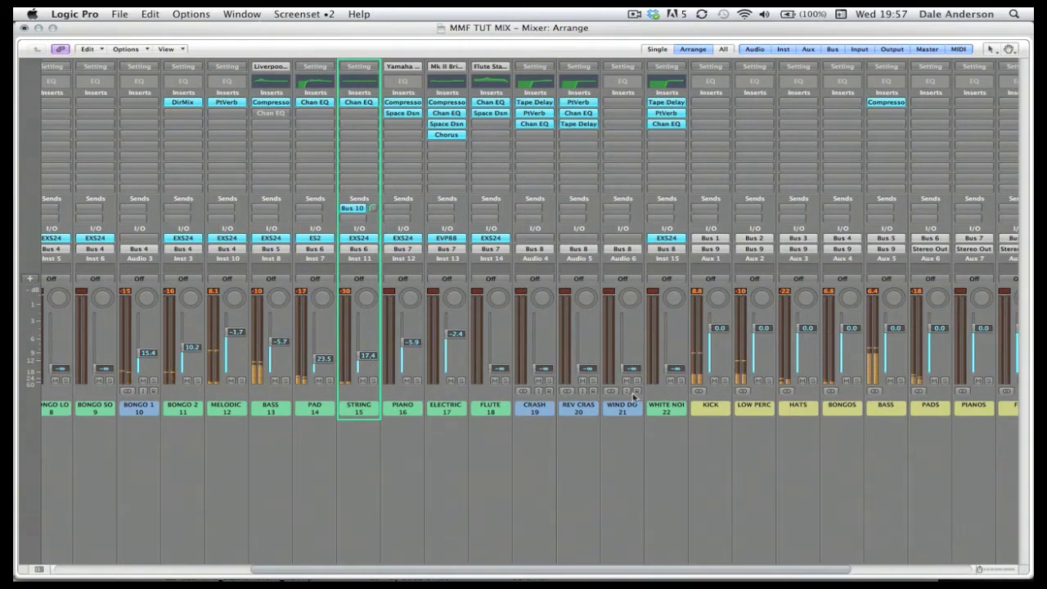
{"action": "scroll", "coordinate": [583, 397], "scroll_direction": "right", "scroll_amount": 1}
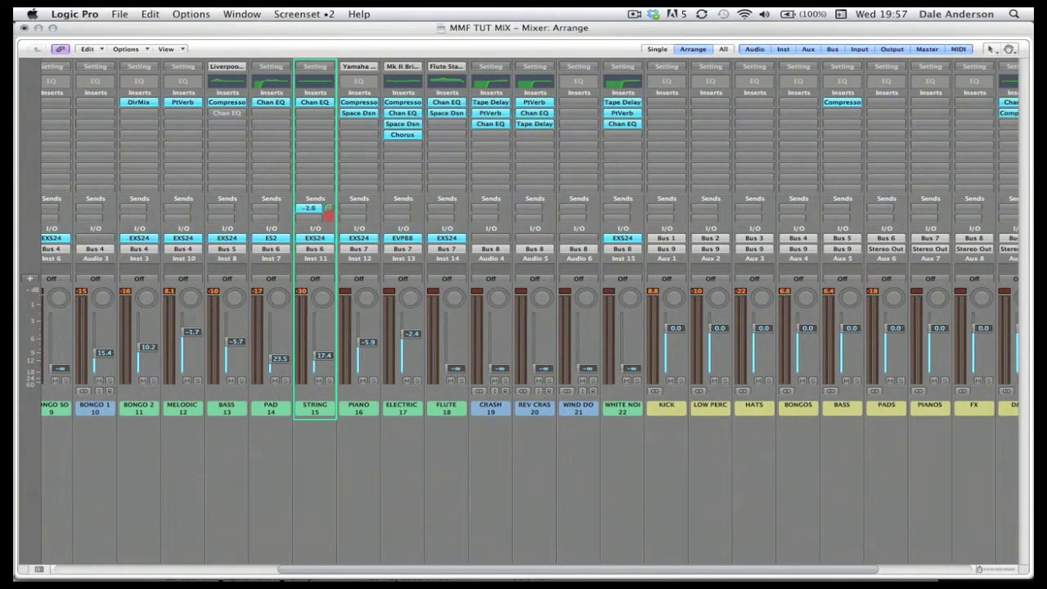
{"action": "scroll", "coordinate": [423, 475], "scroll_direction": "right", "scroll_amount": 3}
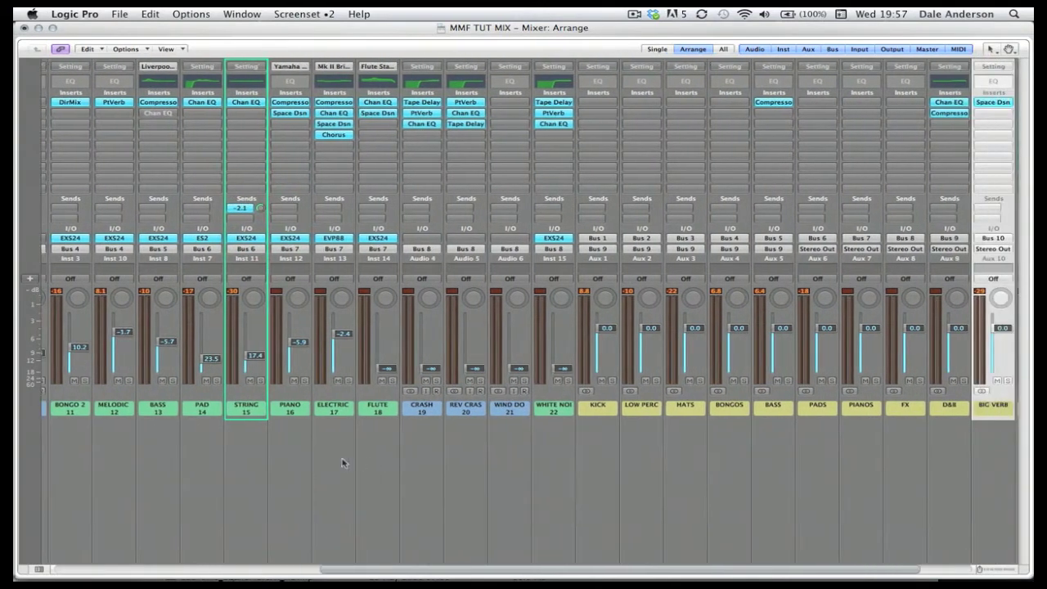
{"action": "scroll", "coordinate": [326, 460], "scroll_direction": "right", "scroll_amount": 1}
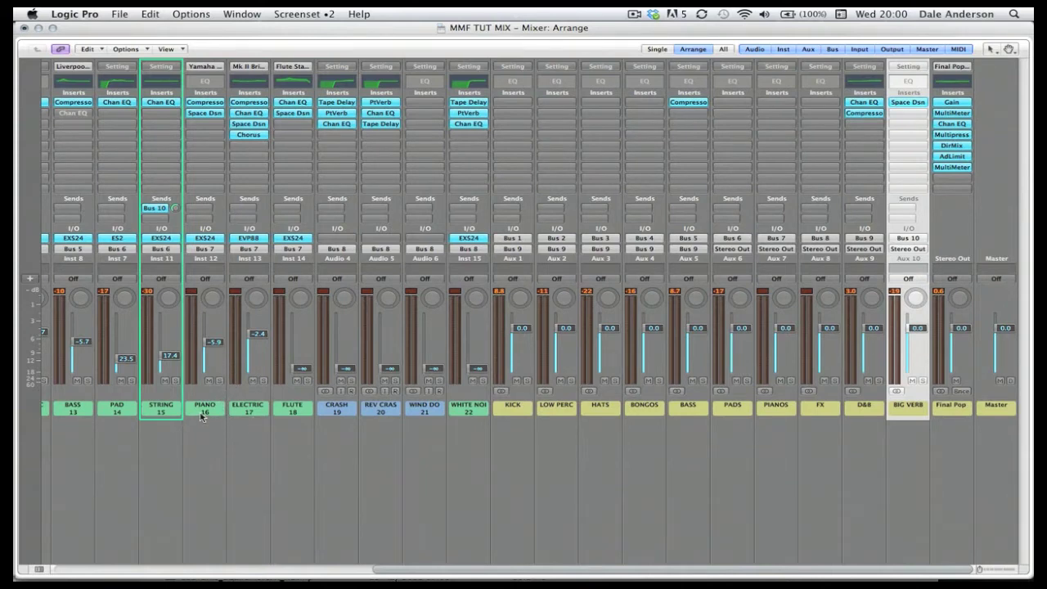
- Mute the STRING channel and solo the PAD channel
{"action": "scroll", "coordinate": [200, 417], "scroll_direction": "left", "scroll_amount": 3}
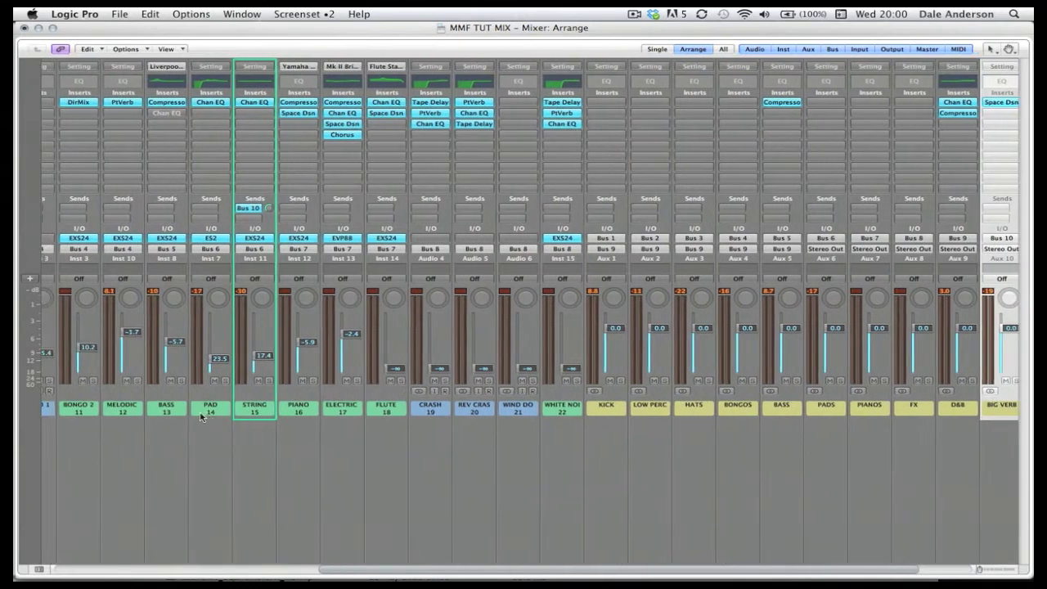
{"action": "scroll", "coordinate": [200, 417], "scroll_direction": "left", "scroll_amount": 2}
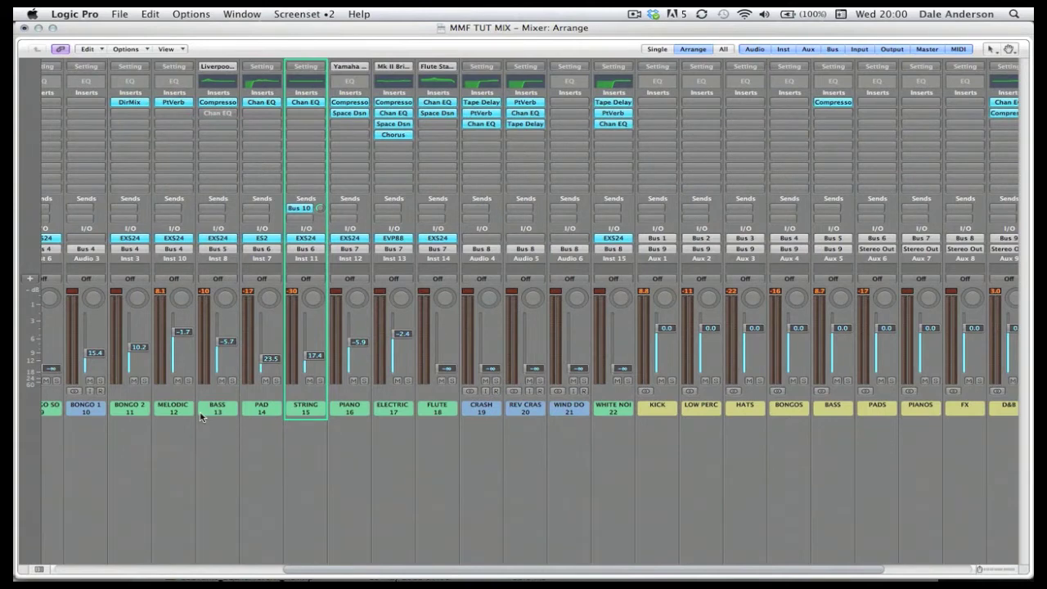
{"action": "left_click", "coordinate": [308, 381]}
{"action": "left_click", "coordinate": [275, 381]}
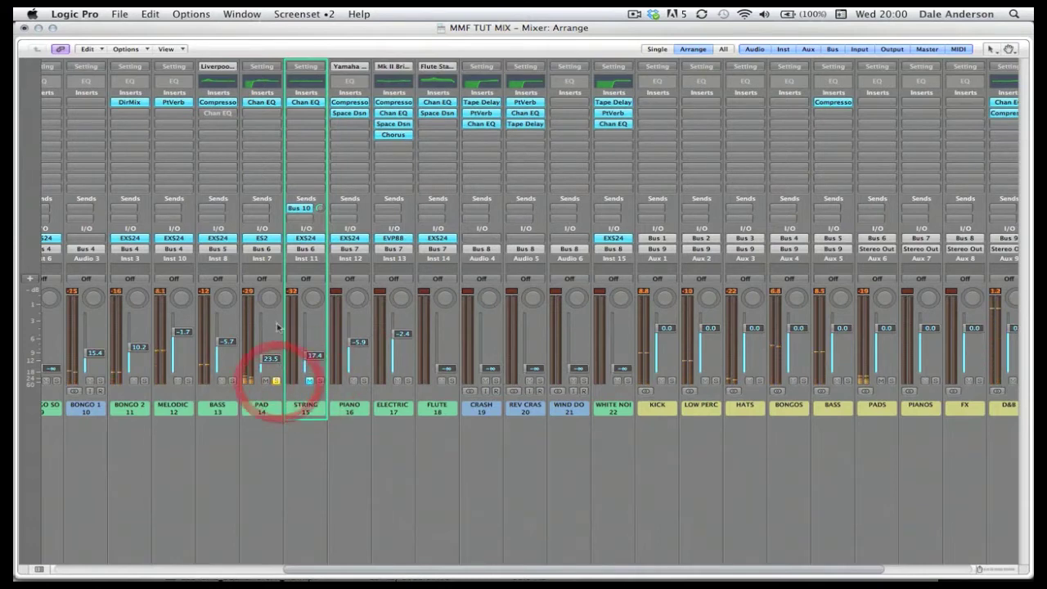
- Add a send from the PAD channel to Bus 10 (BIG VERB), raise its level and take the channel out of solo
{"action": "left_click", "coordinate": [262, 208]}
{"action": "mouse_move", "coordinate": [279, 220]}
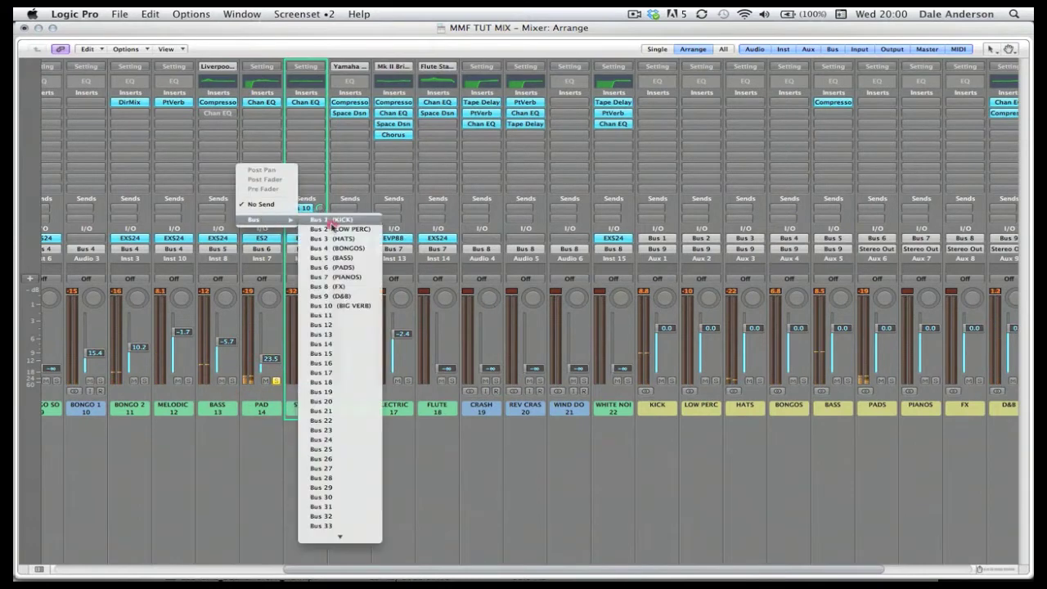
{"action": "left_click", "coordinate": [354, 306]}
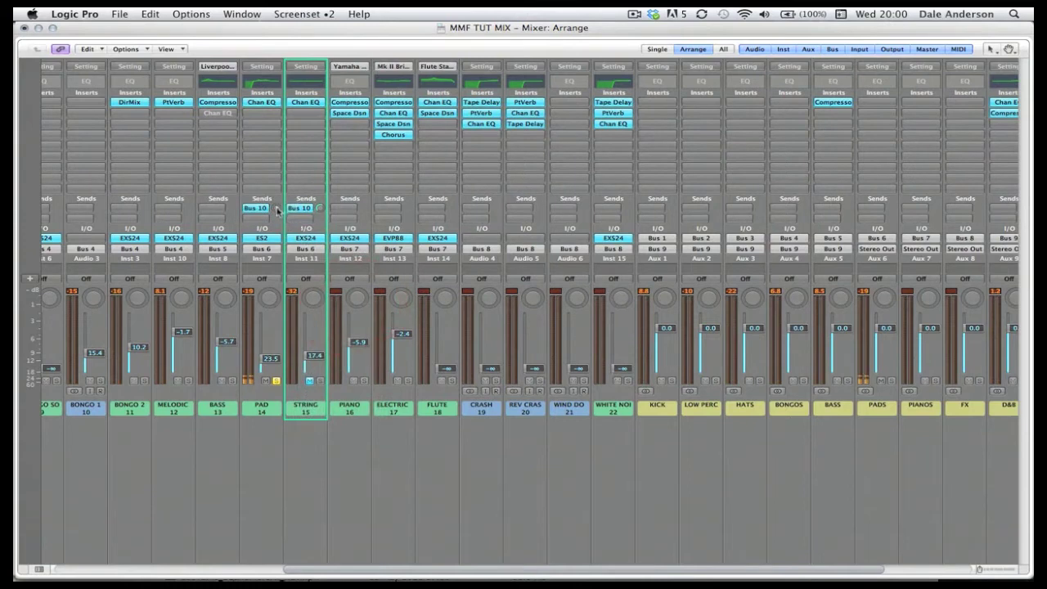
{"action": "left_click_drag", "start_coordinate": [306, 90], "coordinate": [352, 12]}
{"action": "left_click", "coordinate": [277, 381]}
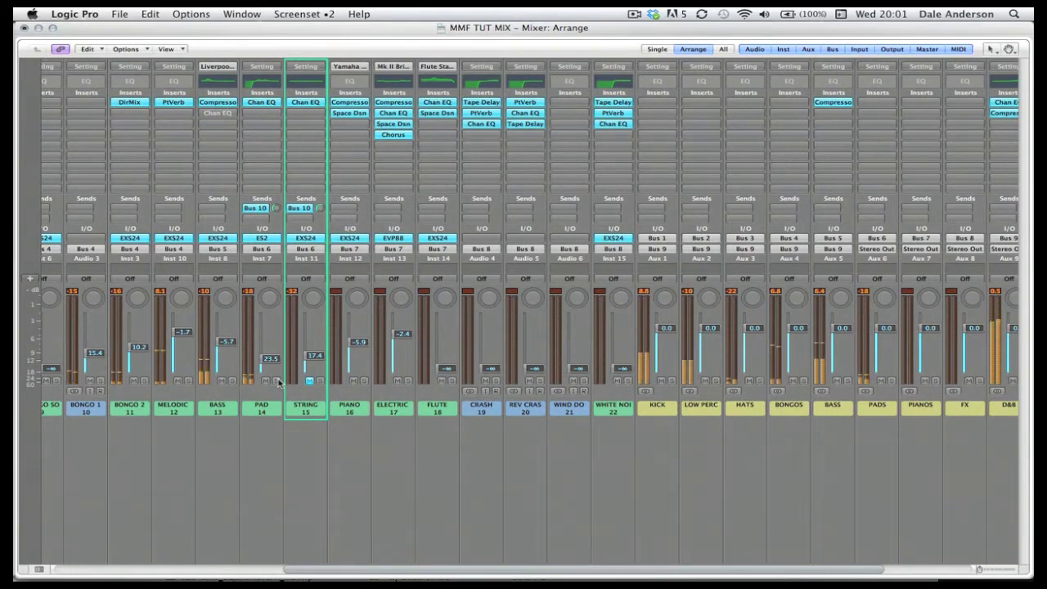
- Move the cycle region to bars 113 to 129 in the arrangement and return to the mixer
{"action": "left_click", "coordinate": [364, 382]}
{"action": "left_click", "coordinate": [364, 382]}
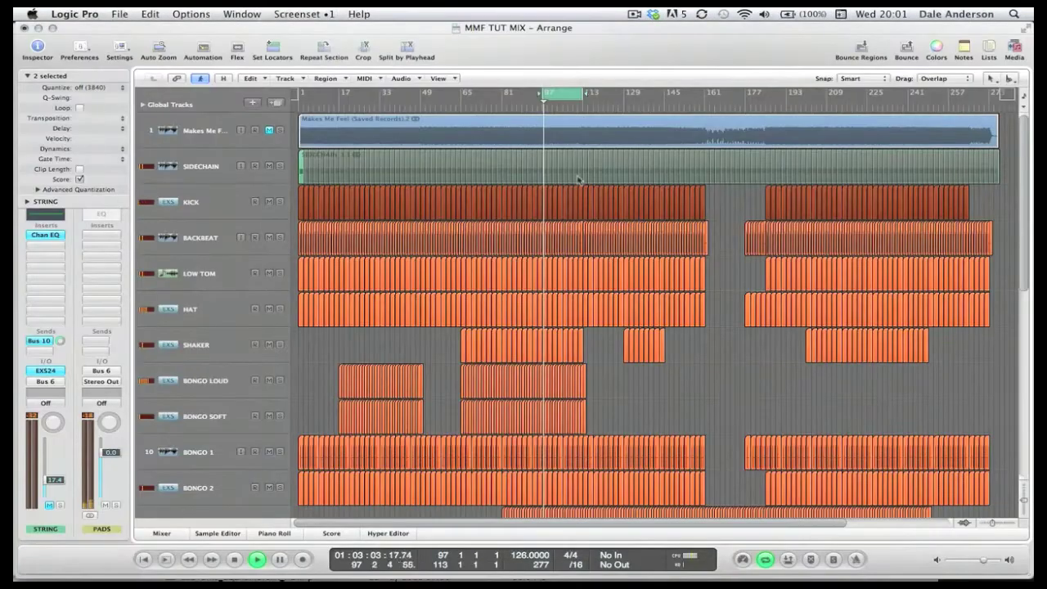
{"action": "left_click_drag", "start_coordinate": [572, 93], "coordinate": [603, 94]}
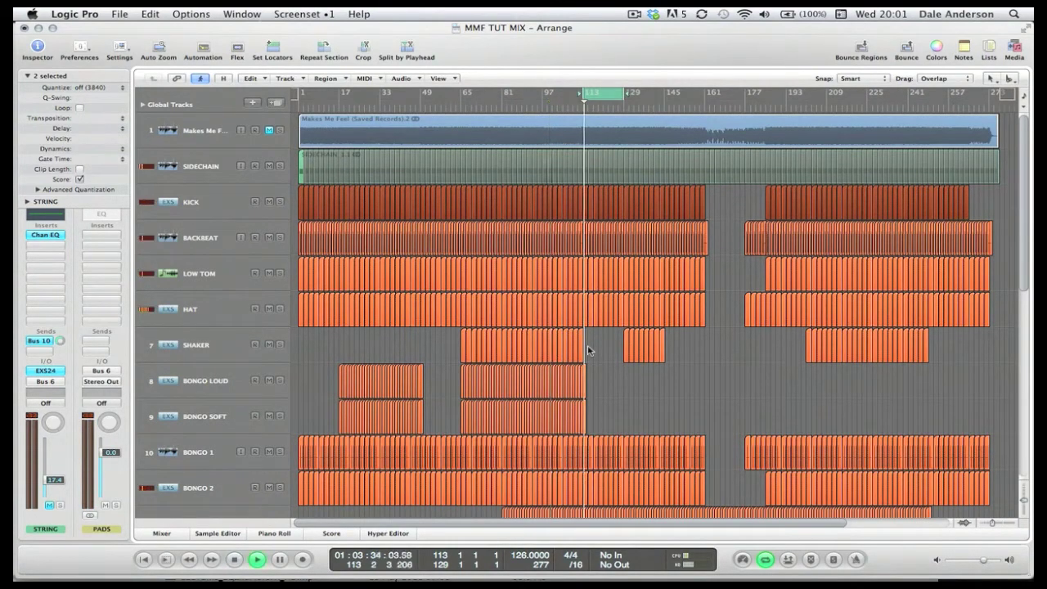
{"action": "key", "text": "2"}
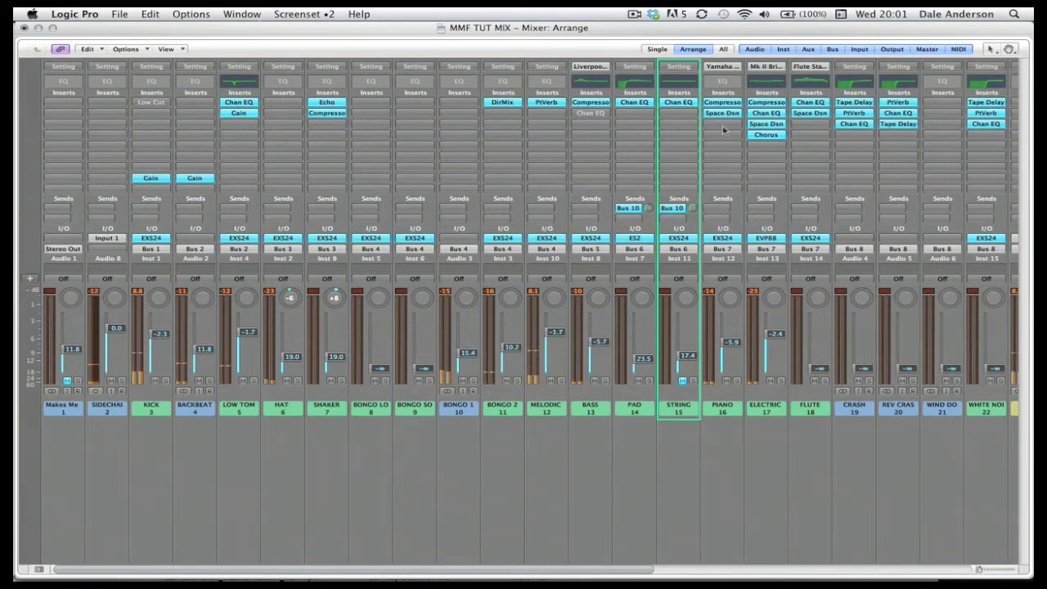
- Slightly adjust the filter cutoff in the PIANO channel's EXS24 sampler and close the instrument
{"action": "left_click", "coordinate": [724, 239]}
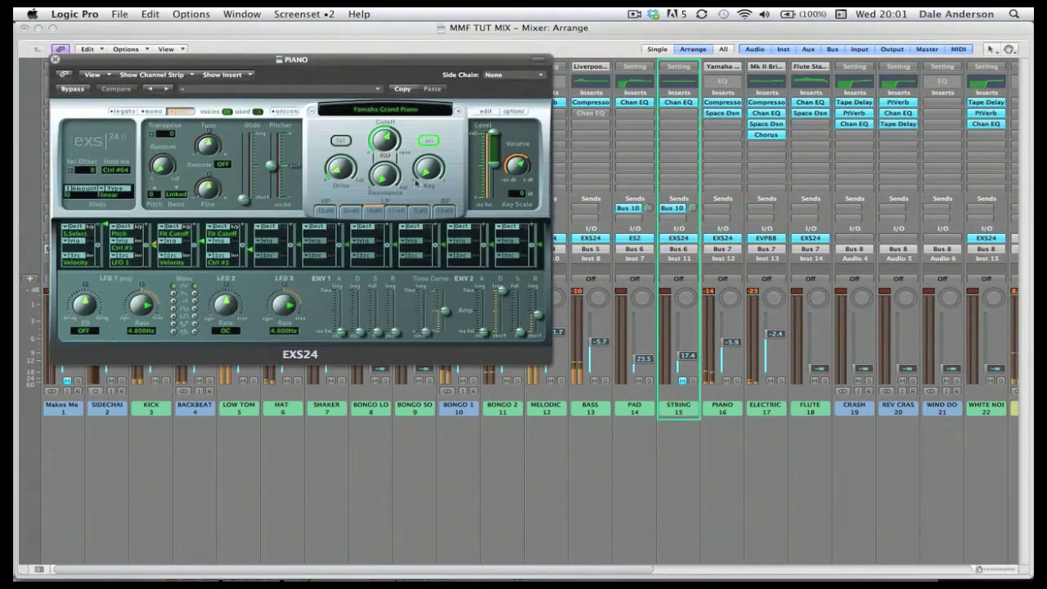
{"action": "left_click_drag", "start_coordinate": [383, 140], "coordinate": [383, 141]}
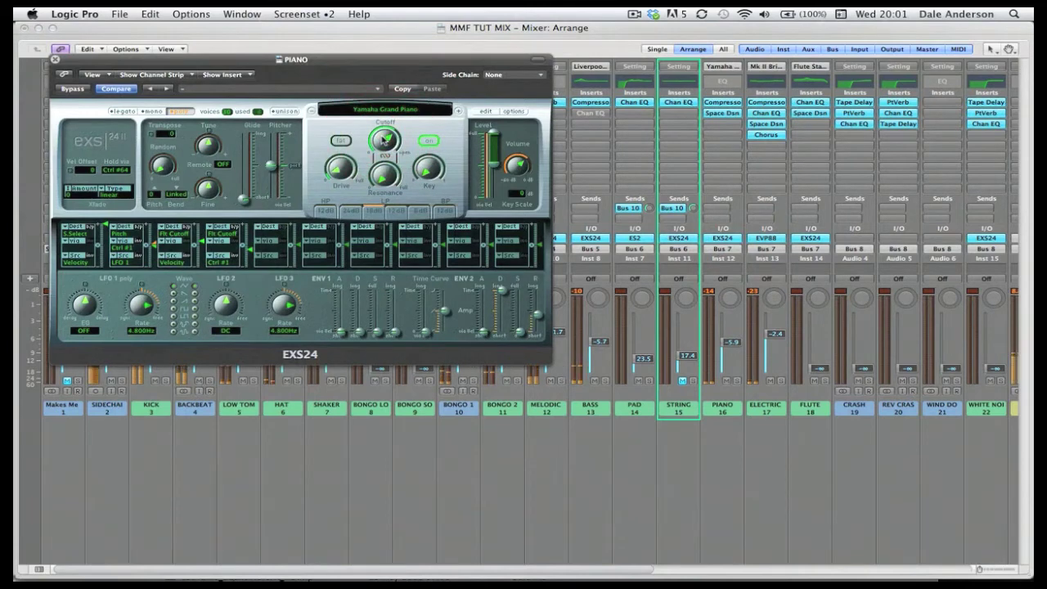
{"action": "left_click", "coordinate": [55, 59]}
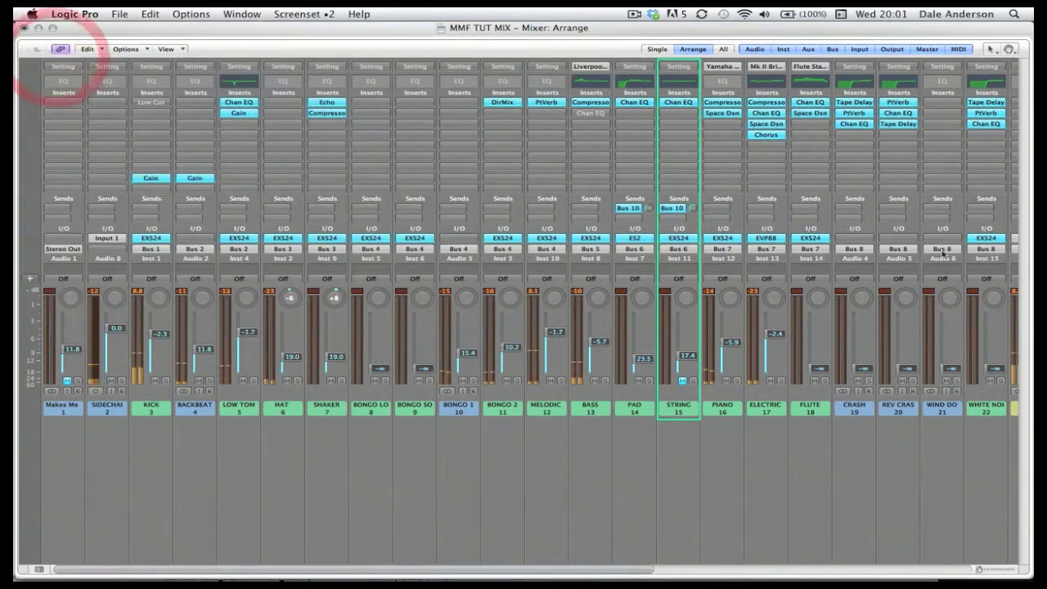
- Add a send from the PIANO channel to Bus 10 (BIG VERB) and set its level to -5.8 dB
{"action": "left_click", "coordinate": [723, 208]}
{"action": "left_click", "coordinate": [727, 220]}
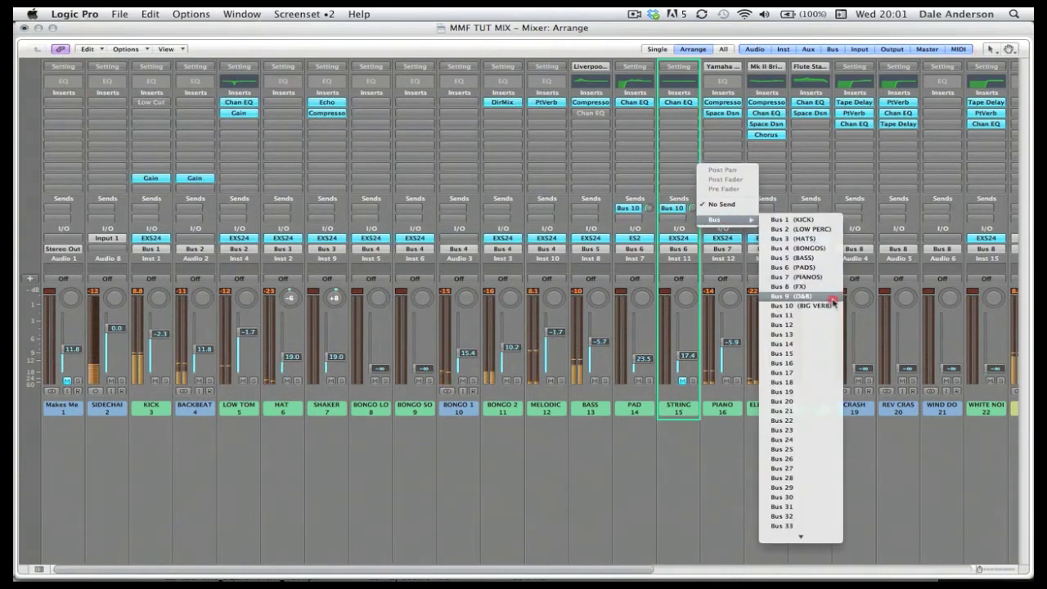
{"action": "left_click", "coordinate": [834, 304]}
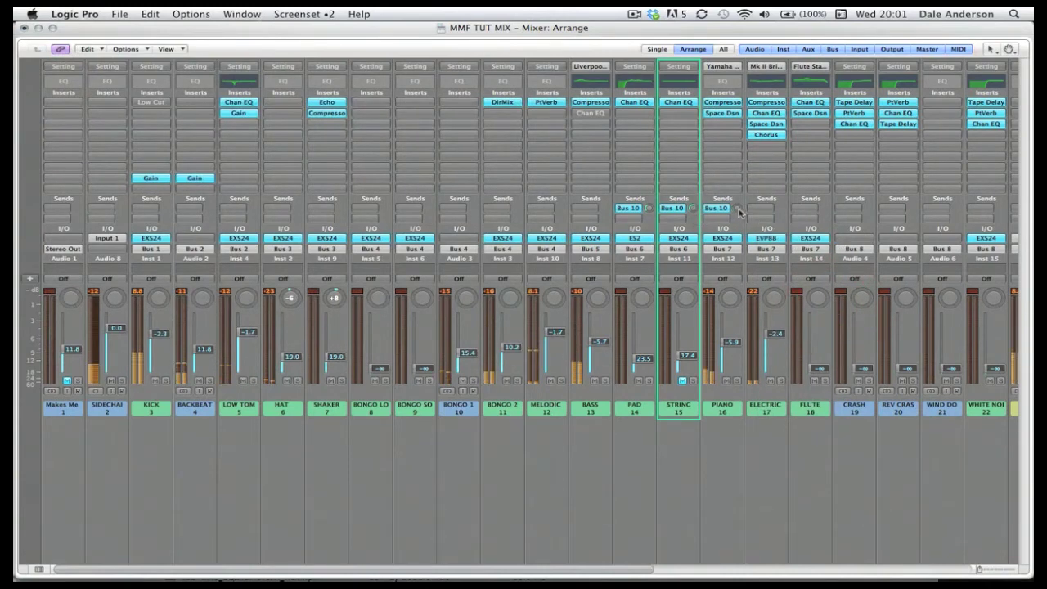
{"action": "left_click", "coordinate": [737, 208]}
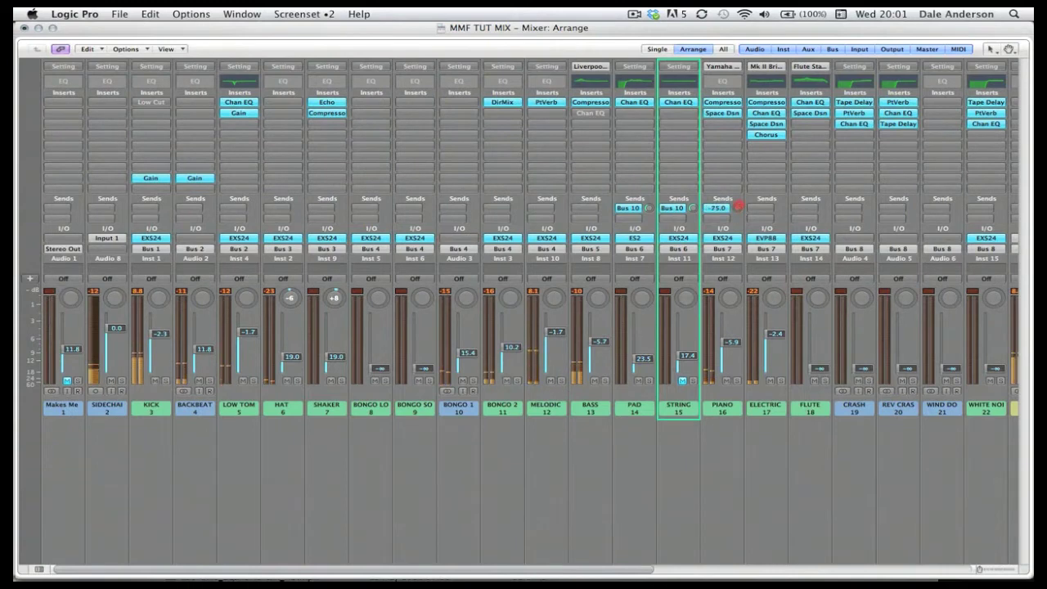
{"action": "left_click_drag", "start_coordinate": [738, 203], "coordinate": [771, 104]}
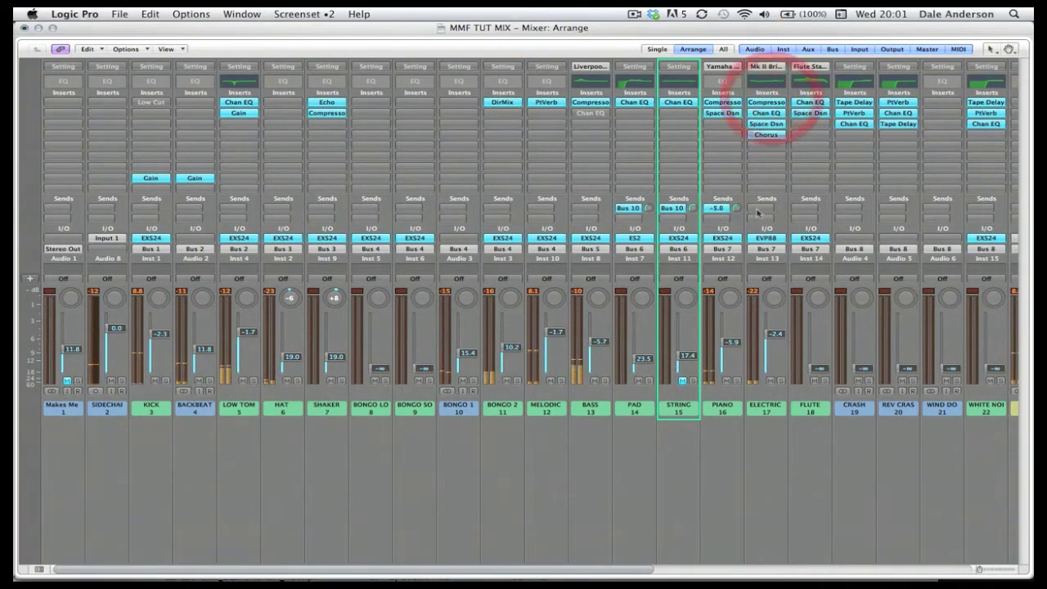
- Add a send from the ELECTRIC channel to Bus 10 and adjust its level
{"action": "left_click_drag", "start_coordinate": [738, 210], "coordinate": [859, 311]}
{"action": "left_click", "coordinate": [764, 211]}
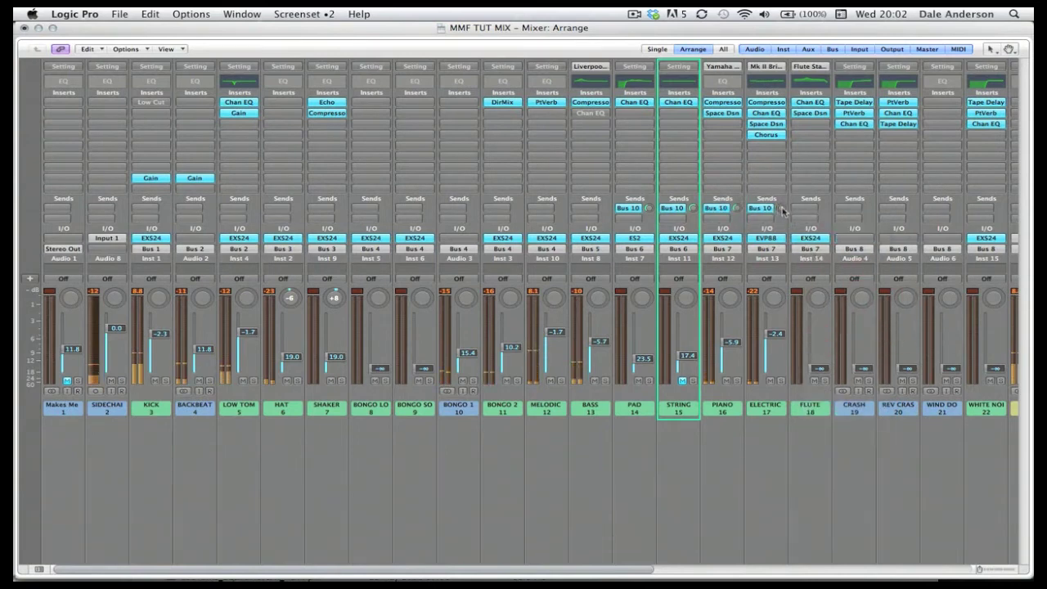
{"action": "left_click_drag", "start_coordinate": [782, 212], "coordinate": [827, 15]}
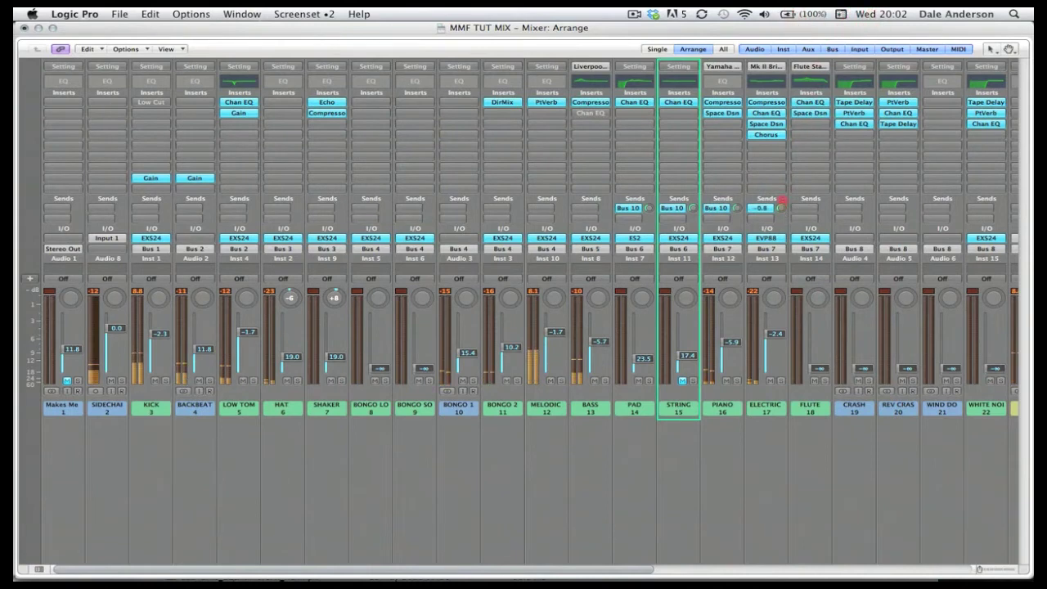
{"action": "left_click_drag", "start_coordinate": [783, 200], "coordinate": [783, 239]}
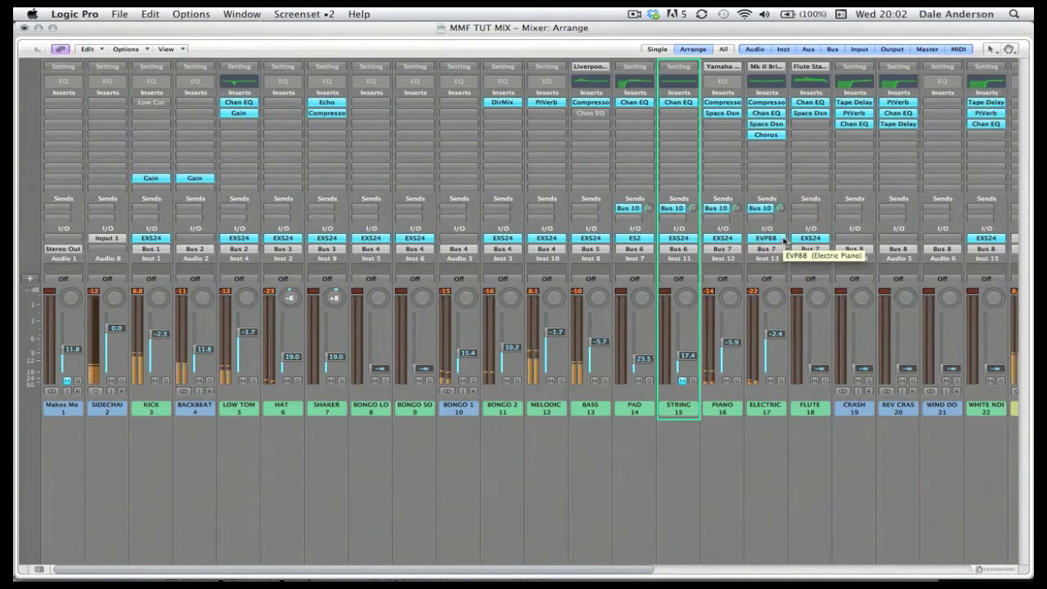
{"action": "scroll", "coordinate": [783, 239], "scroll_direction": "right", "scroll_amount": 10}
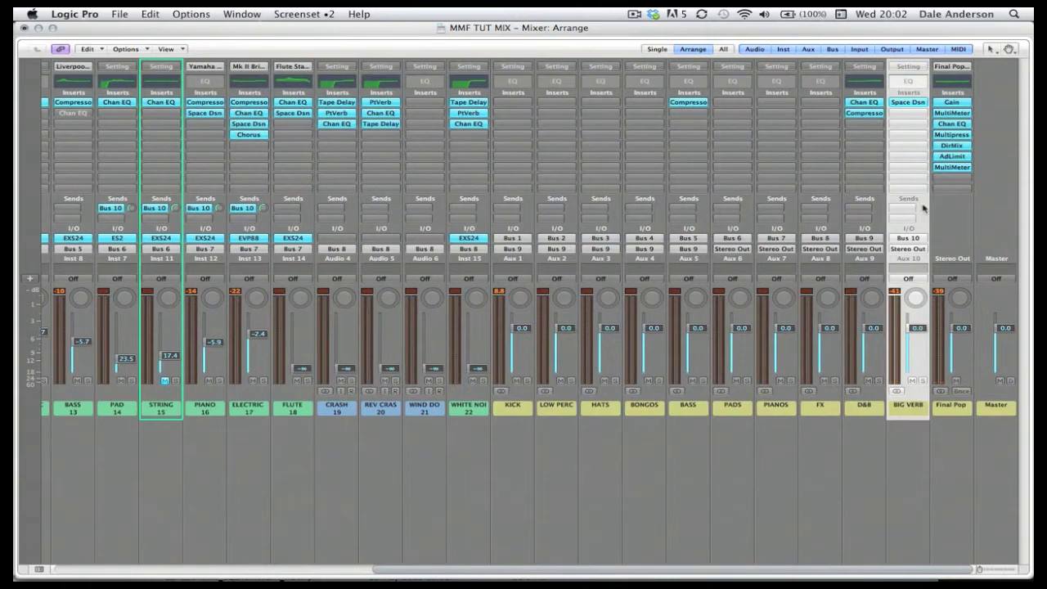
- Solo the D&B channel, send it to Bus 11 and name the new aux channel SM VERB
{"action": "left_click", "coordinate": [880, 382]}
{"action": "left_click_drag", "start_coordinate": [861, 211], "coordinate": [945, 318]}
{"action": "double_click", "coordinate": [953, 406]}
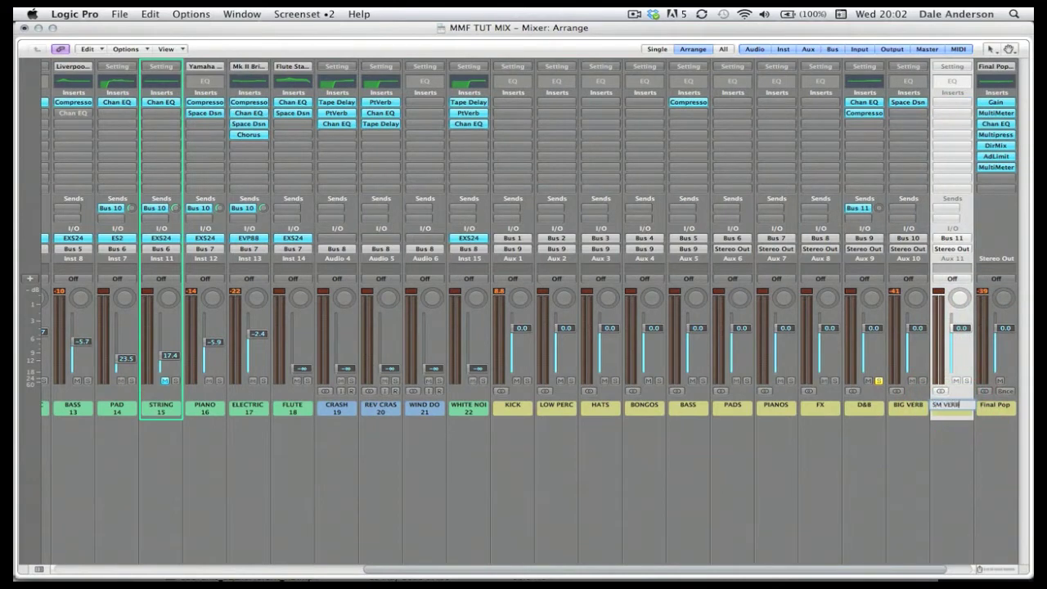
{"action": "type", "text": "SM VERB"}
{"action": "key", "text": "Return"}
- Insert Space Designer on the SM VERB channel, load the 0.2s Small Wet Room preset and close the plug-in
{"action": "left_click", "coordinate": [952, 102]}
{"action": "mouse_move", "coordinate": [931, 211]}
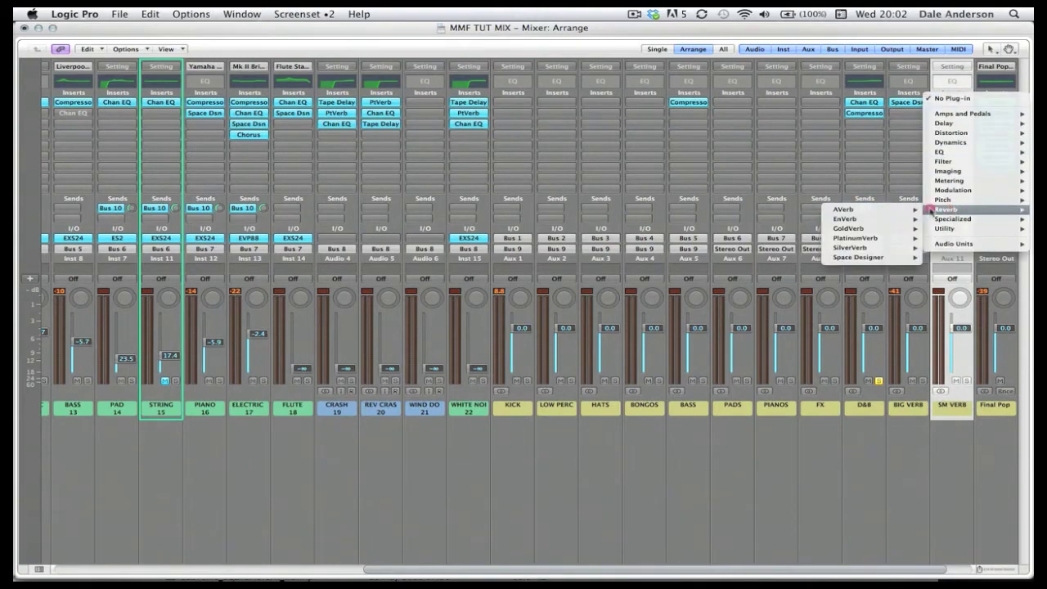
{"action": "mouse_move", "coordinate": [868, 257]}
{"action": "left_click", "coordinate": [797, 261]}
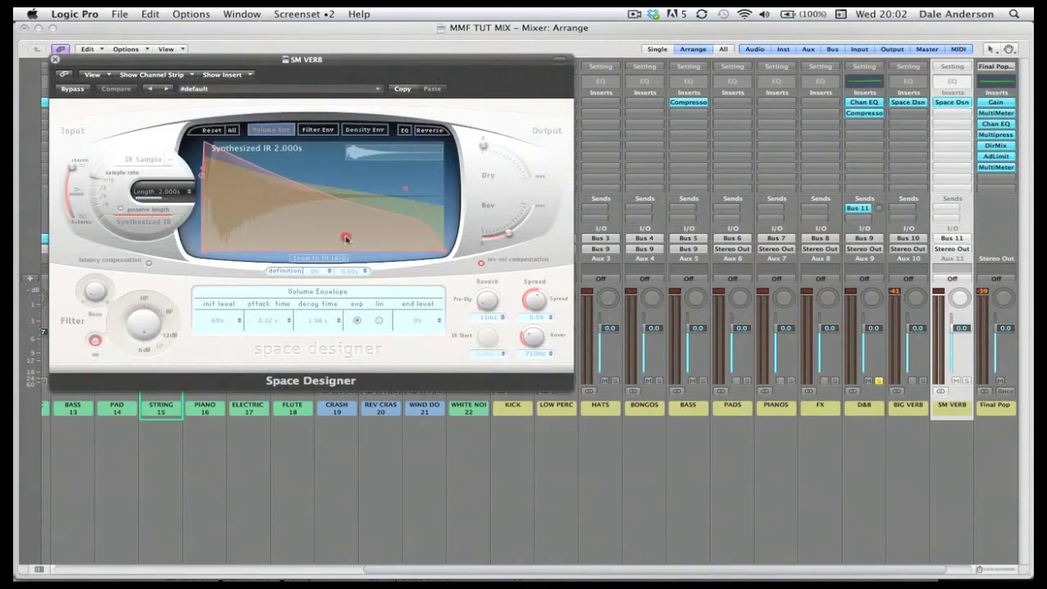
{"action": "left_click", "coordinate": [331, 90]}
{"action": "mouse_move", "coordinate": [370, 247]}
{"action": "mouse_move", "coordinate": [489, 247]}
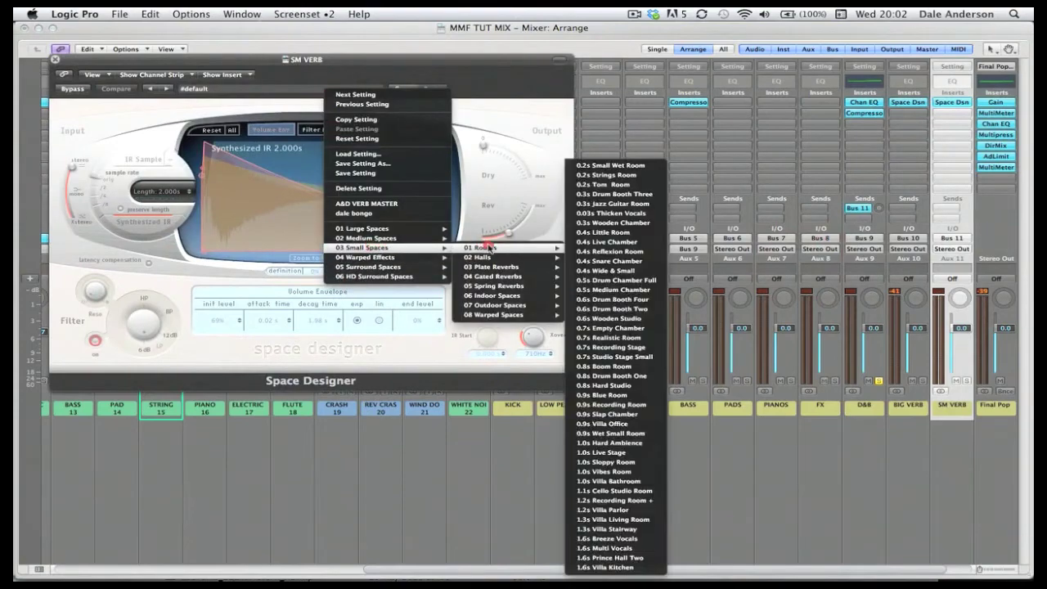
{"action": "left_click", "coordinate": [620, 165]}
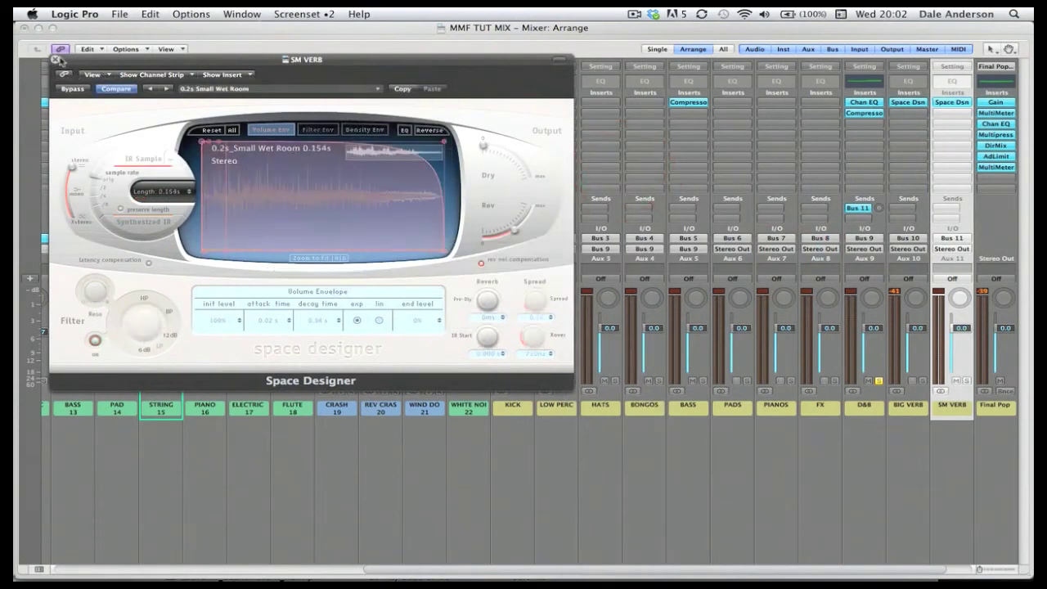
{"action": "left_click", "coordinate": [55, 60]}
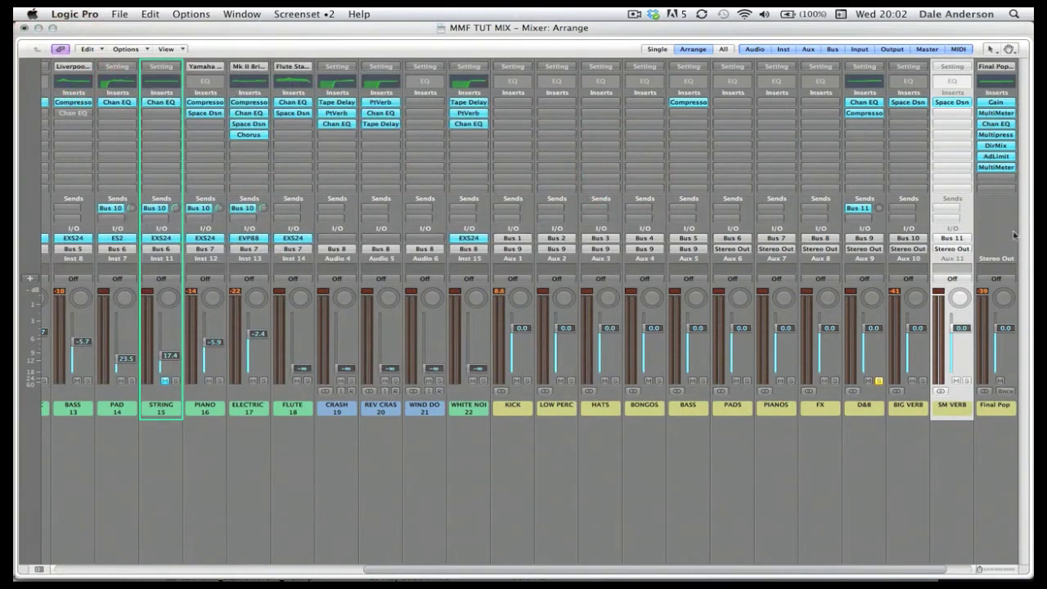
- During playback, adjust the D&B channel's Bus 11 send level and compare by muting and unmuting SM VERB
{"action": "key", "text": "space"}
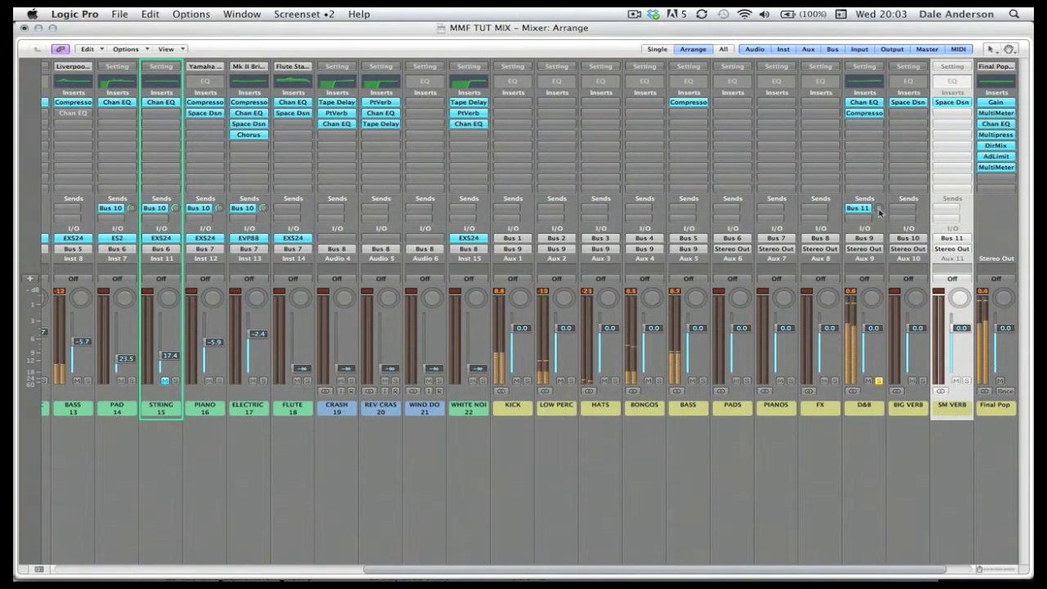
{"action": "left_click", "coordinate": [880, 211]}
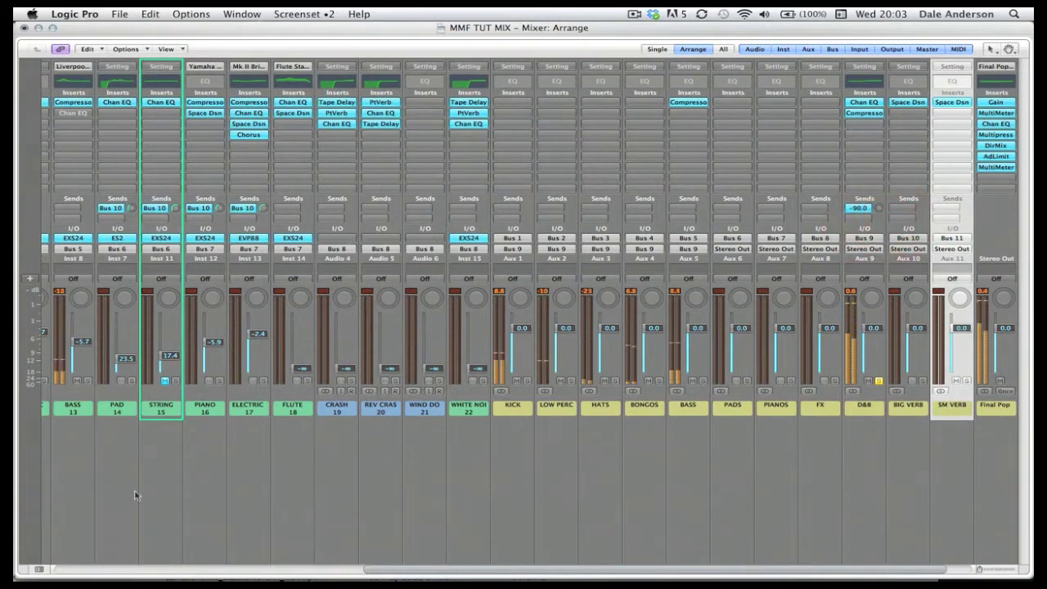
{"action": "scroll", "coordinate": [176, 458], "scroll_direction": "left", "scroll_amount": 3}
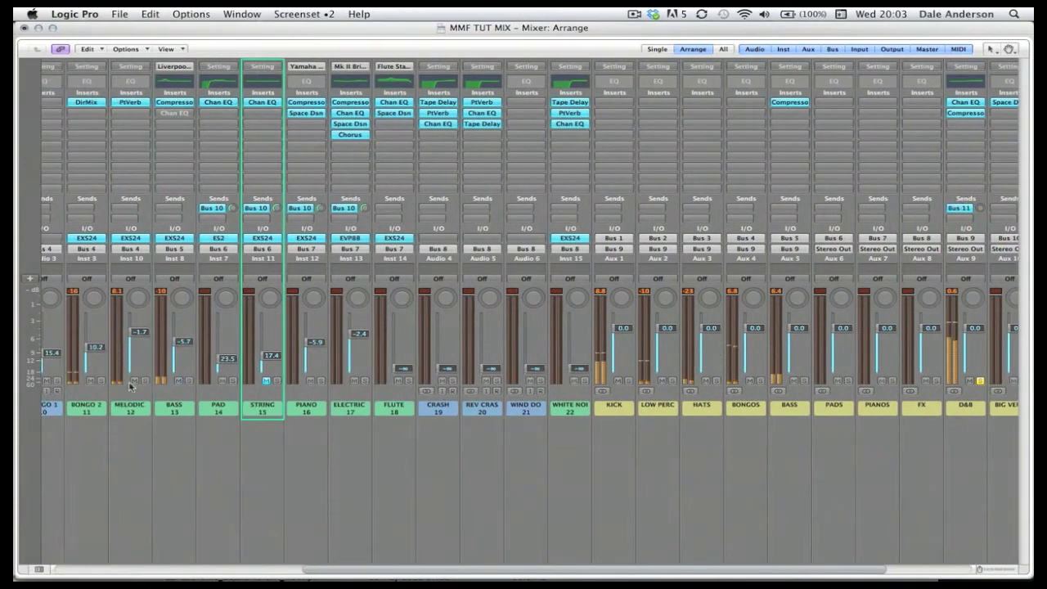
{"action": "scroll", "coordinate": [444, 461], "scroll_direction": "right", "scroll_amount": 3}
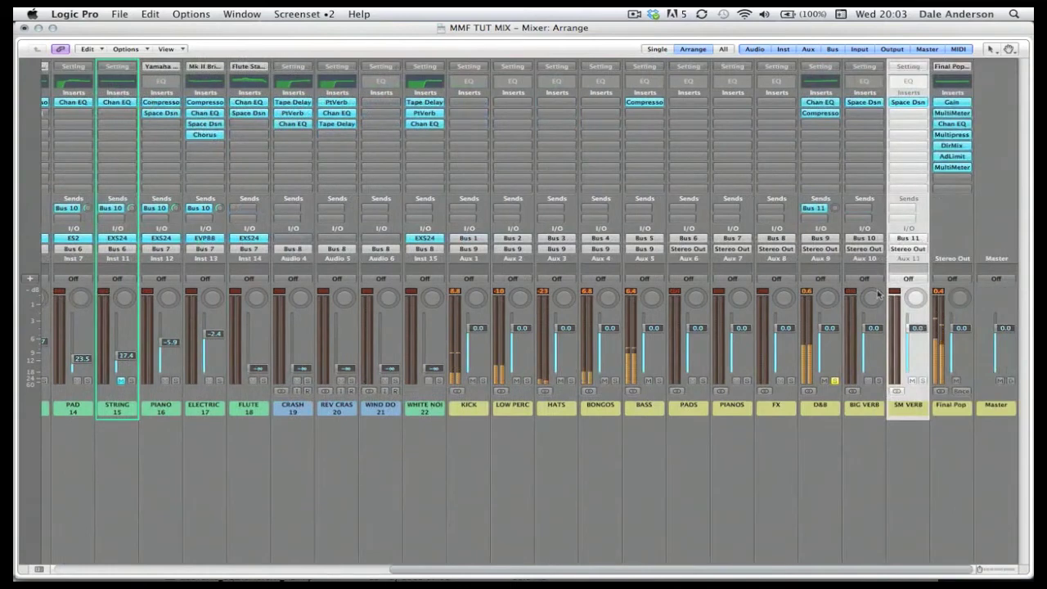
{"action": "left_click", "coordinate": [836, 208]}
{"action": "left_click_drag", "start_coordinate": [836, 208], "coordinate": [846, 170]}
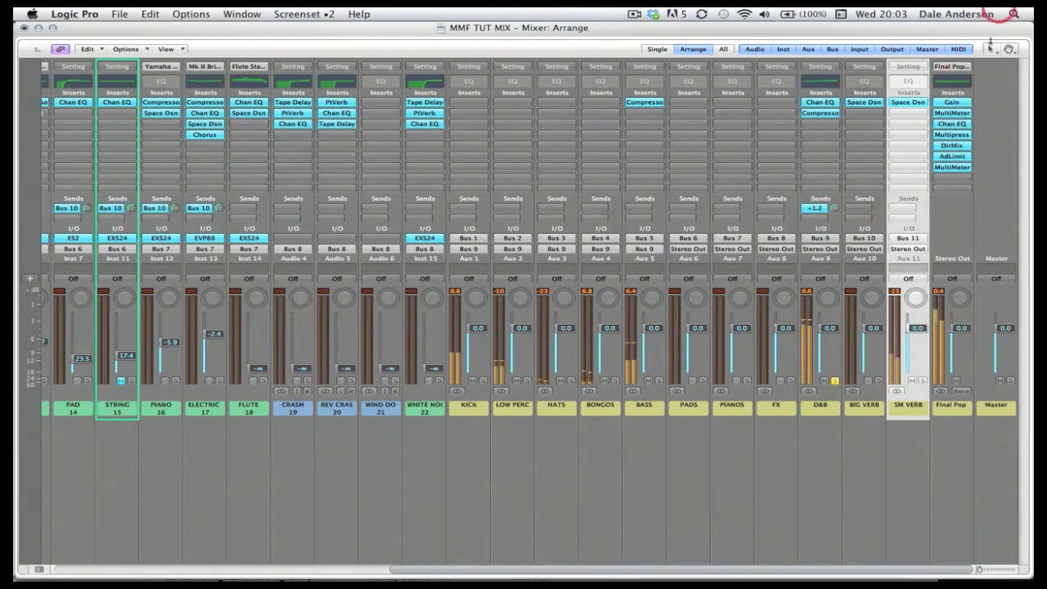
{"action": "left_click_drag", "start_coordinate": [835, 209], "coordinate": [836, 210]}
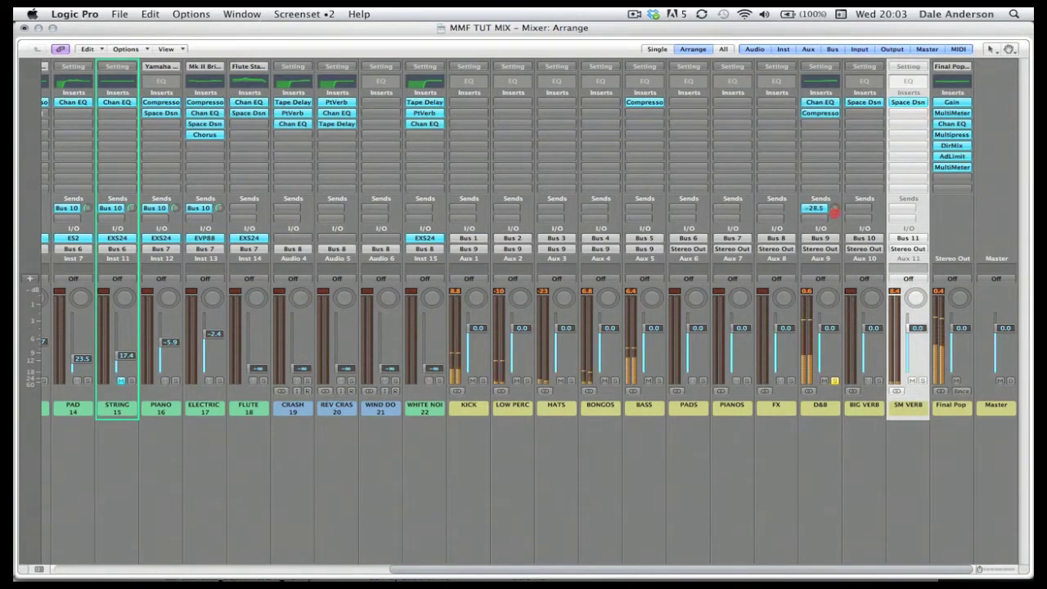
{"action": "left_click_drag", "start_coordinate": [835, 212], "coordinate": [835, 211]}
{"action": "left_click", "coordinate": [911, 382]}
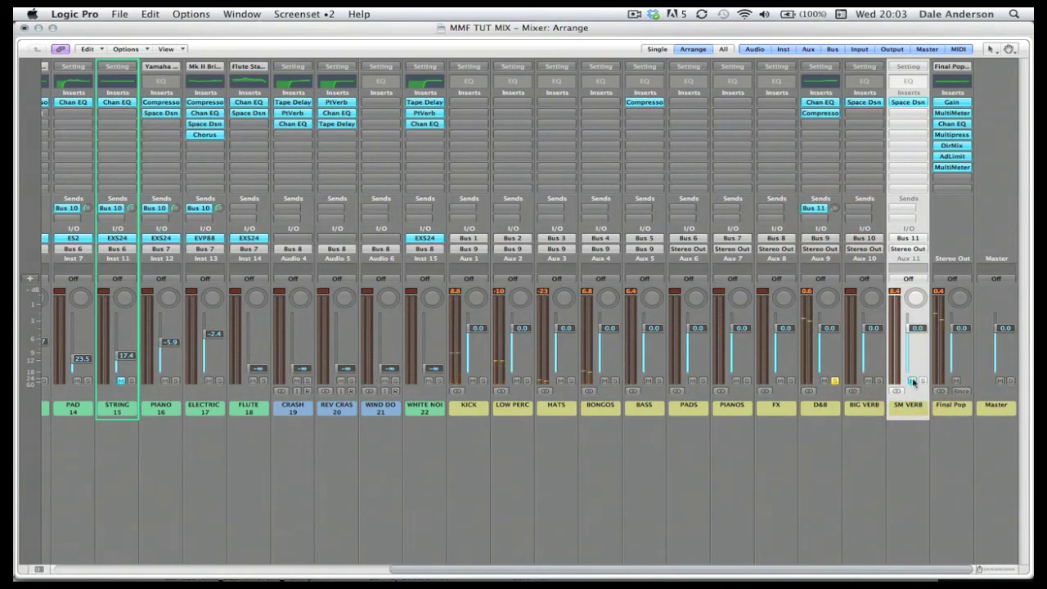
{"action": "left_click", "coordinate": [913, 382]}
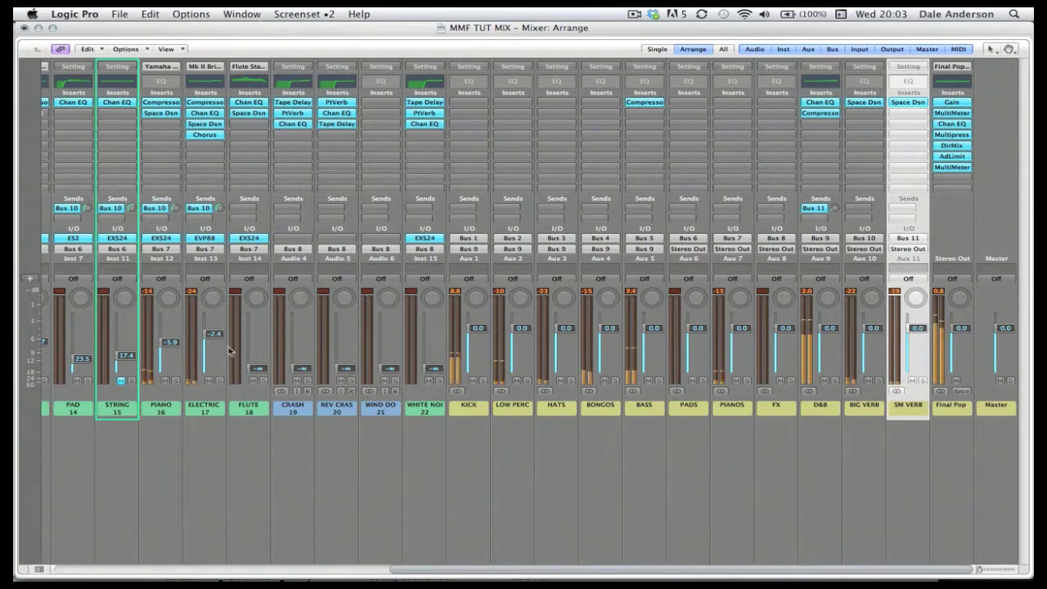
- Add a send from the HAT channel to Bus 11 (SM VERB) and set its level to about -17.4 dB
{"action": "scroll", "coordinate": [228, 347], "scroll_direction": "left", "scroll_amount": 12}
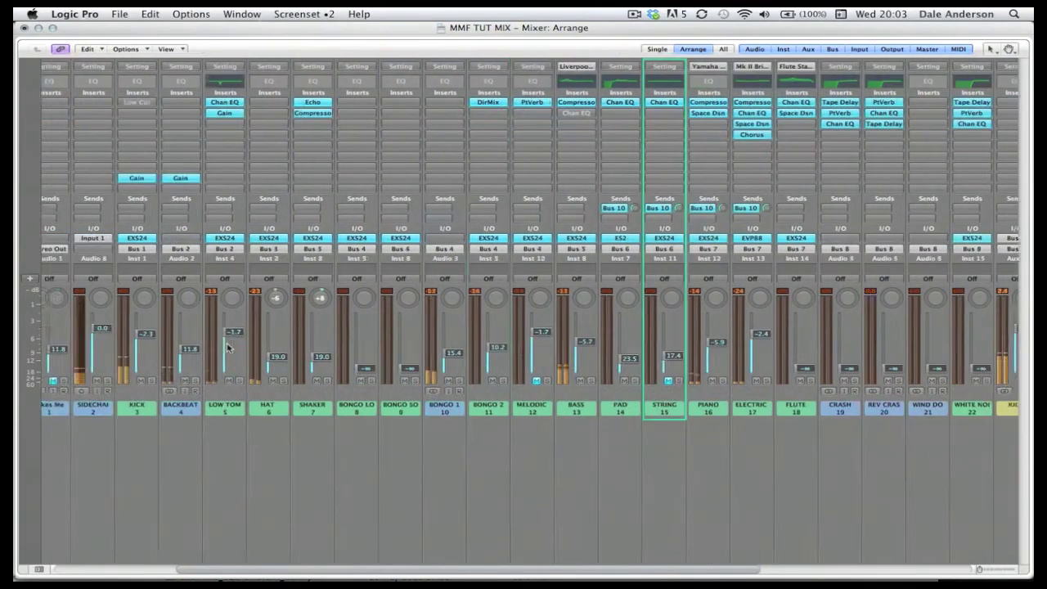
{"action": "left_click", "coordinate": [281, 210]}
{"action": "mouse_move", "coordinate": [283, 219]}
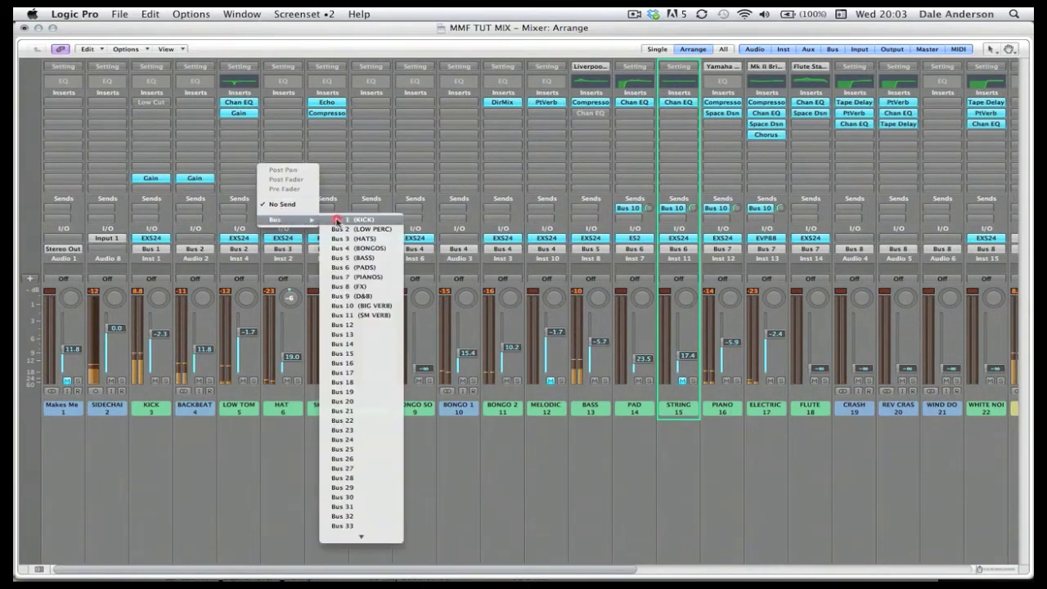
{"action": "left_click", "coordinate": [341, 316]}
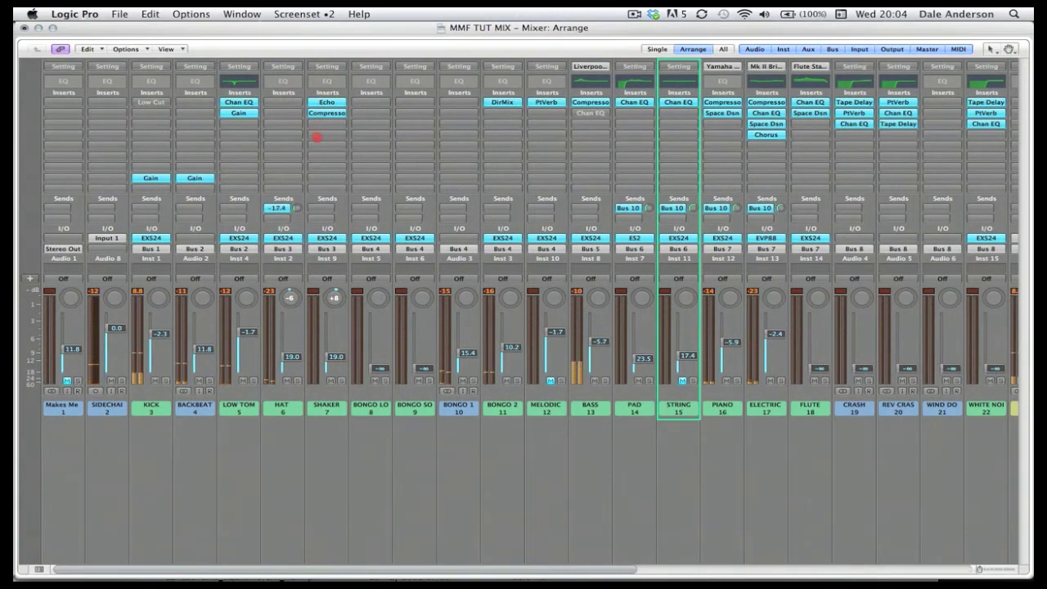
{"action": "left_click", "coordinate": [317, 136]}
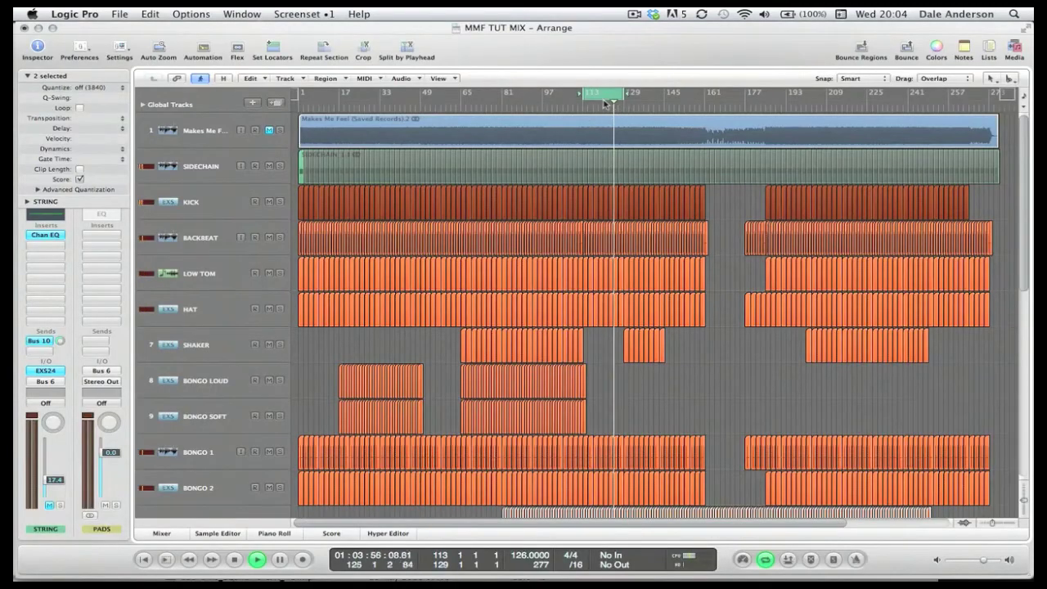
- Move the cycle region to bars 129 to 145 and lower the SHAKER fader to -22.5 dB
{"action": "left_click_drag", "start_coordinate": [601, 93], "coordinate": [642, 95]}
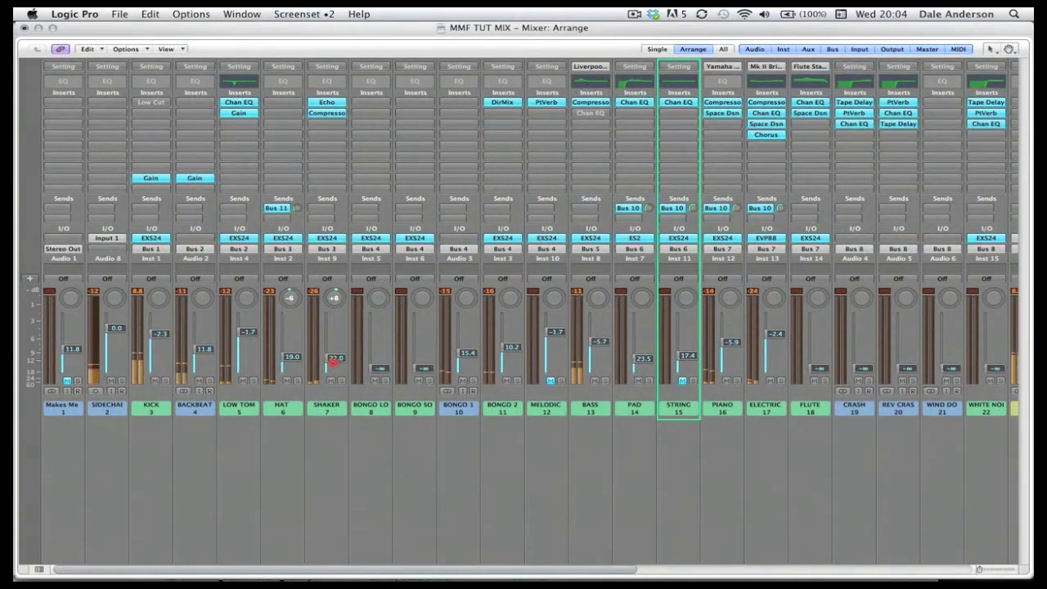
{"action": "left_click_drag", "start_coordinate": [334, 361], "coordinate": [333, 362]}
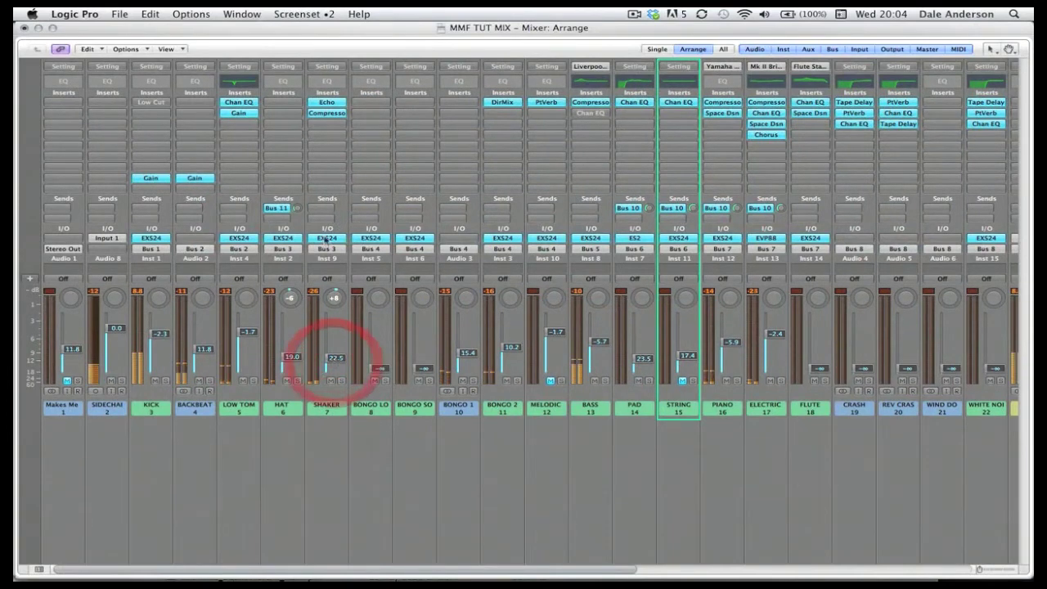
- Add a send from the SHAKER channel to Bus 11 (SM VERB) at -14.0 dB and unmute the MELODIC BONGO channel
{"action": "left_click", "coordinate": [327, 207]}
{"action": "mouse_move", "coordinate": [348, 219]}
{"action": "left_click_drag", "start_coordinate": [410, 220], "coordinate": [416, 319]}
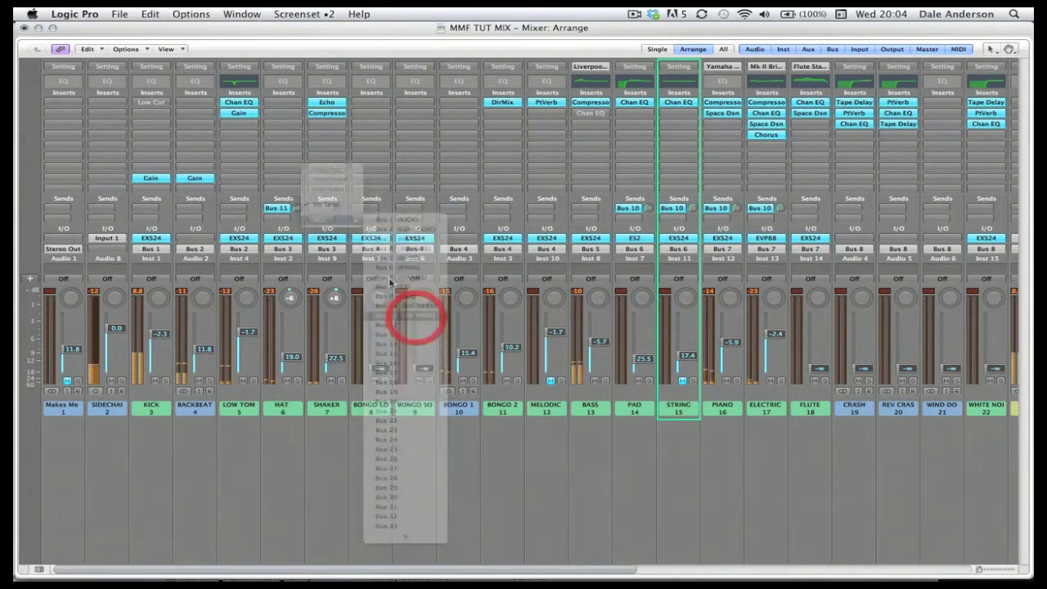
{"action": "left_click_drag", "start_coordinate": [342, 211], "coordinate": [341, 207]}
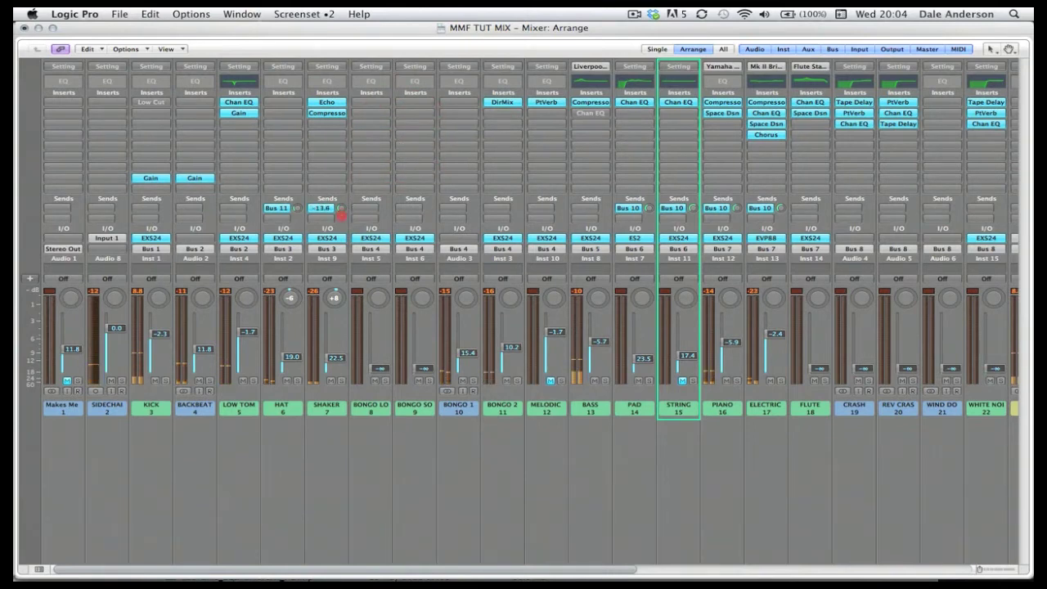
{"action": "left_click_drag", "start_coordinate": [341, 211], "coordinate": [344, 219]}
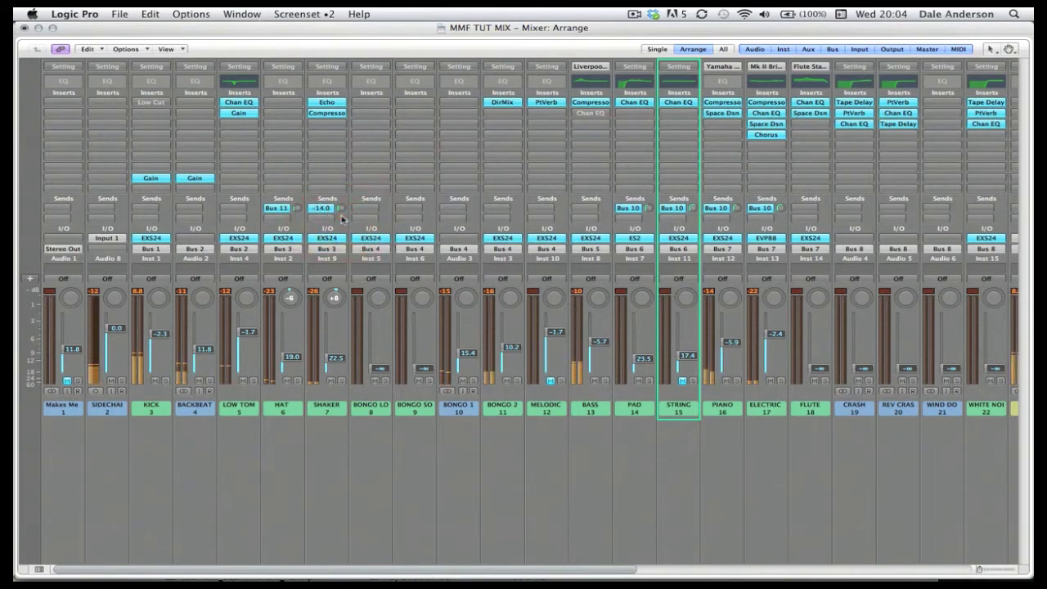
{"action": "left_click", "coordinate": [551, 380]}
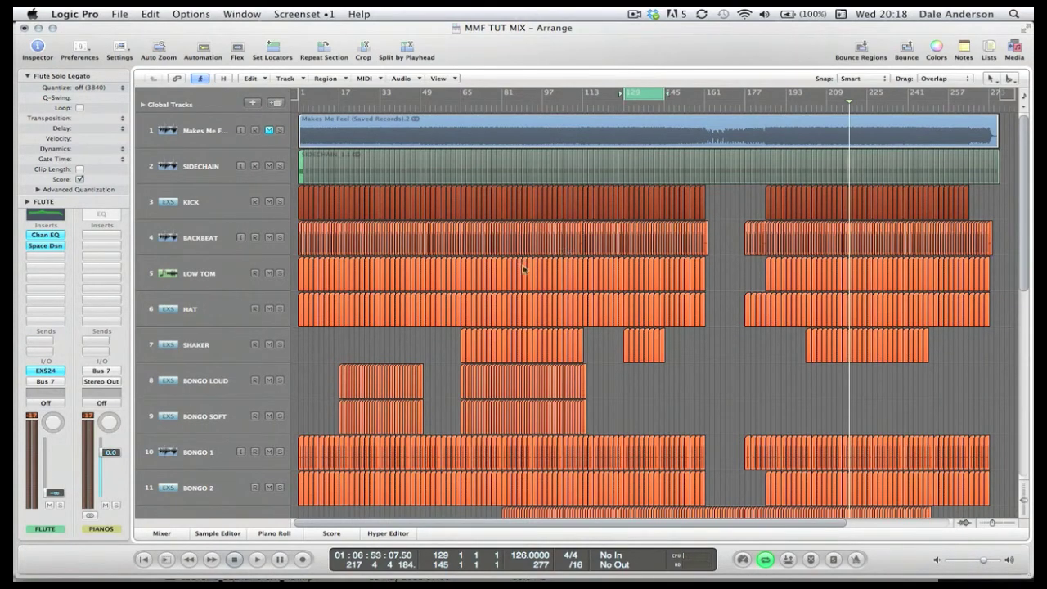
- Move the cycle region to bars 169 to 185, select the FLUTE track's regions there and start playback
{"action": "scroll", "coordinate": [524, 268], "scroll_direction": "down", "scroll_amount": 10}
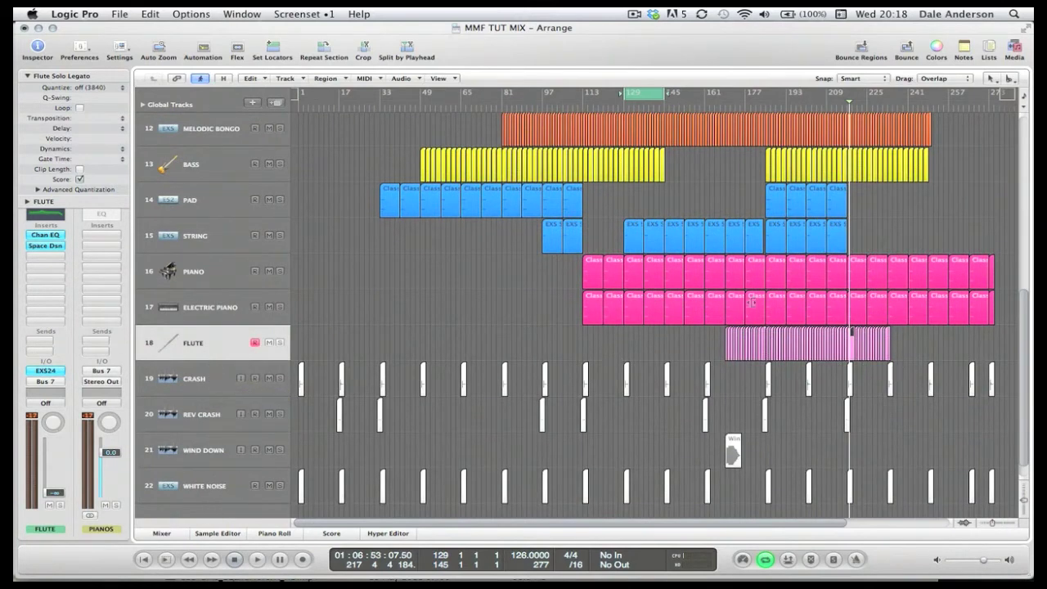
{"action": "left_click_drag", "start_coordinate": [638, 94], "coordinate": [740, 97]}
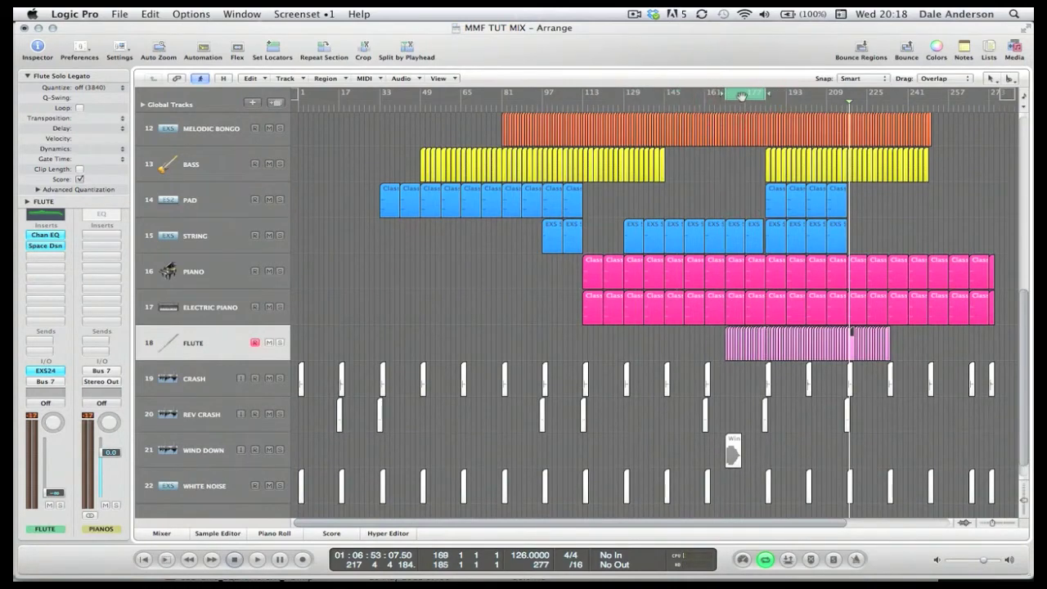
{"action": "key", "text": "super+Right"}
{"action": "key", "text": "super+Right"}
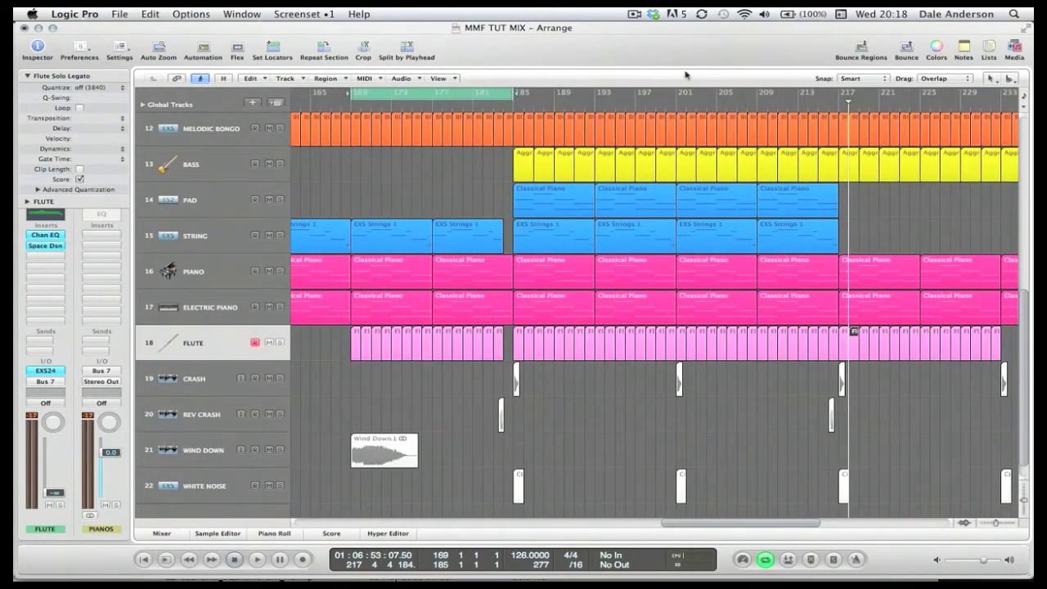
{"action": "left_click", "coordinate": [203, 345]}
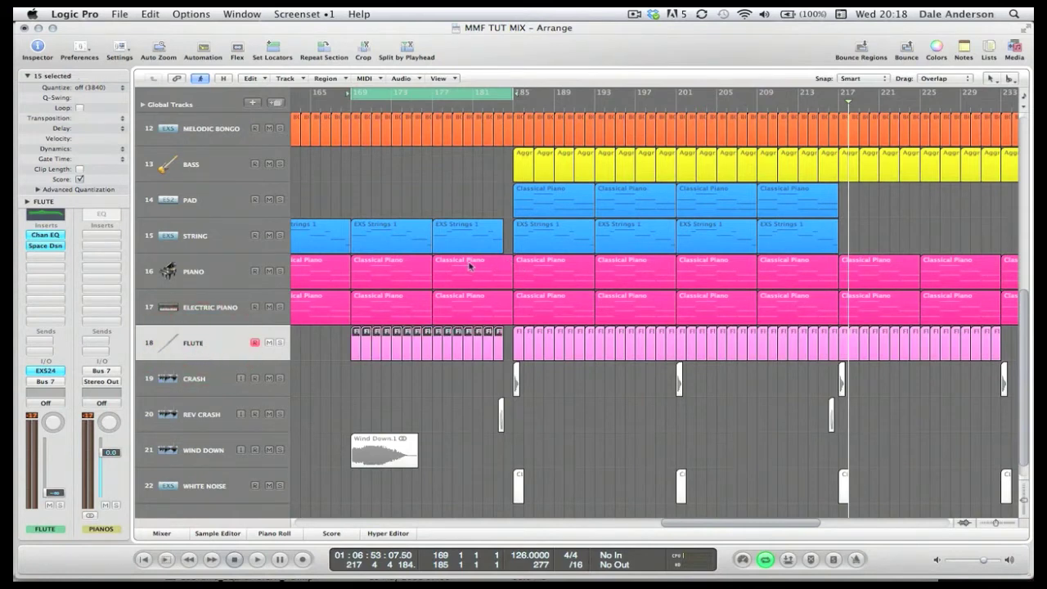
{"action": "key", "text": "space"}
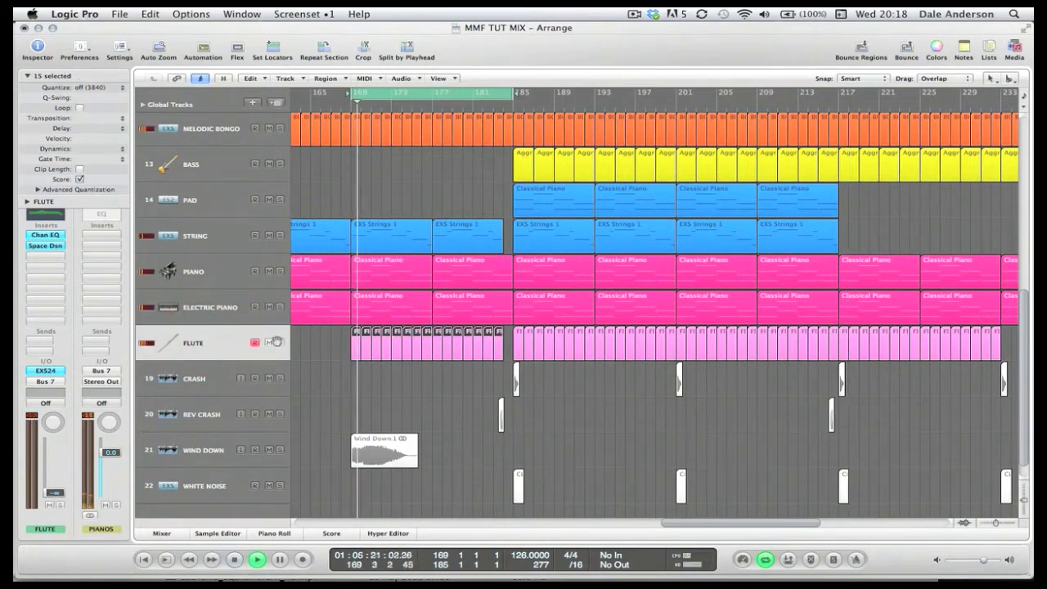
- Mute the STRING and MELODIC BONGO tracks and raise the FLUTE channel's fader to -14.8 dB
{"action": "left_click", "coordinate": [269, 235]}
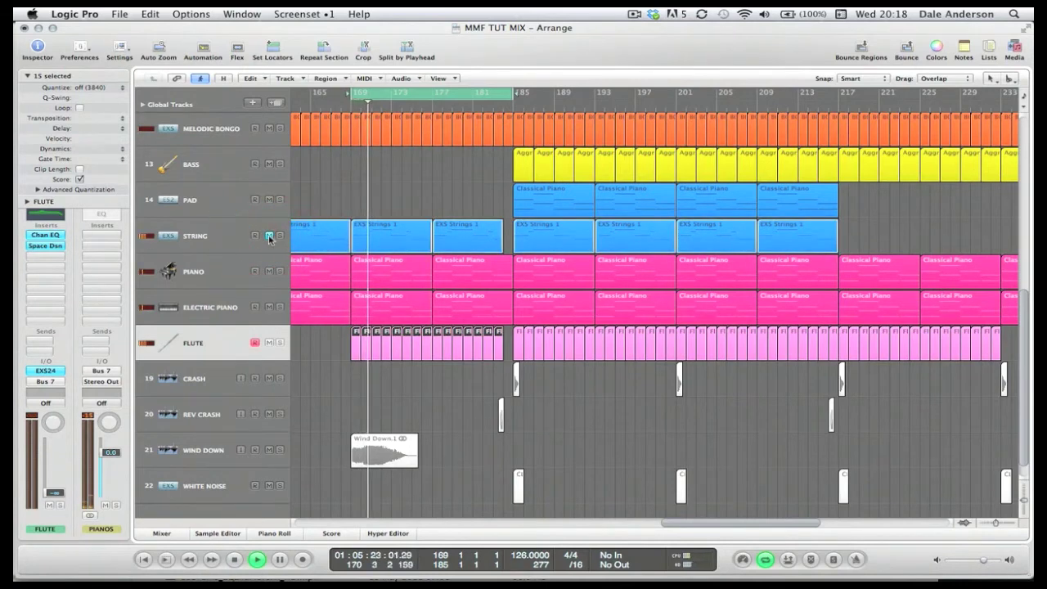
{"action": "left_click", "coordinate": [269, 128]}
{"action": "left_click_drag", "start_coordinate": [54, 493], "coordinate": [63, 451]}
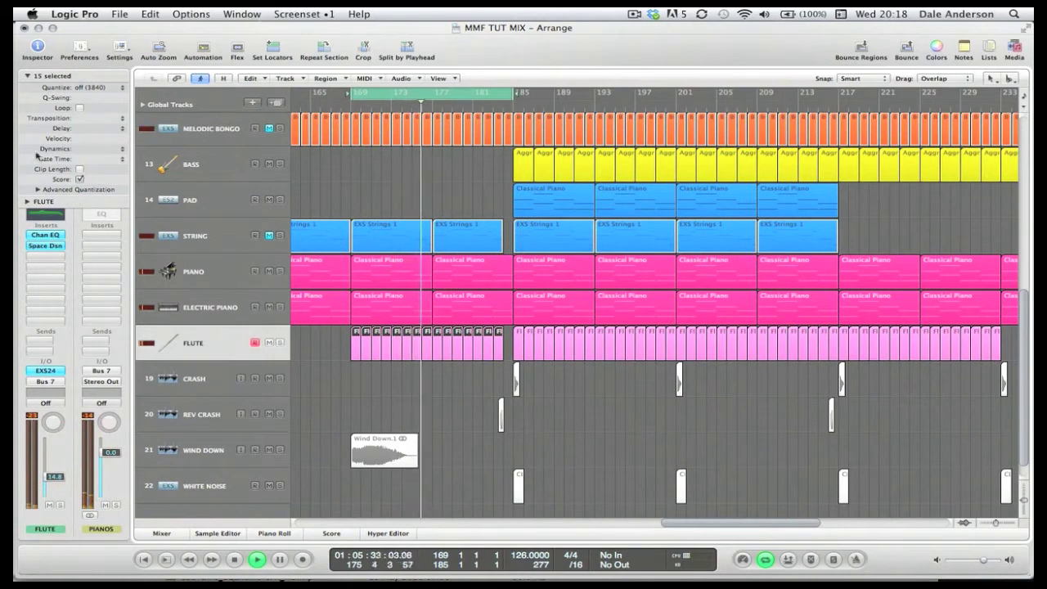
- Load the Flute Legato channel strip setting from the orchestral woodwinds on the FLUTE channel and play it back
{"action": "left_click", "coordinate": [28, 75]}
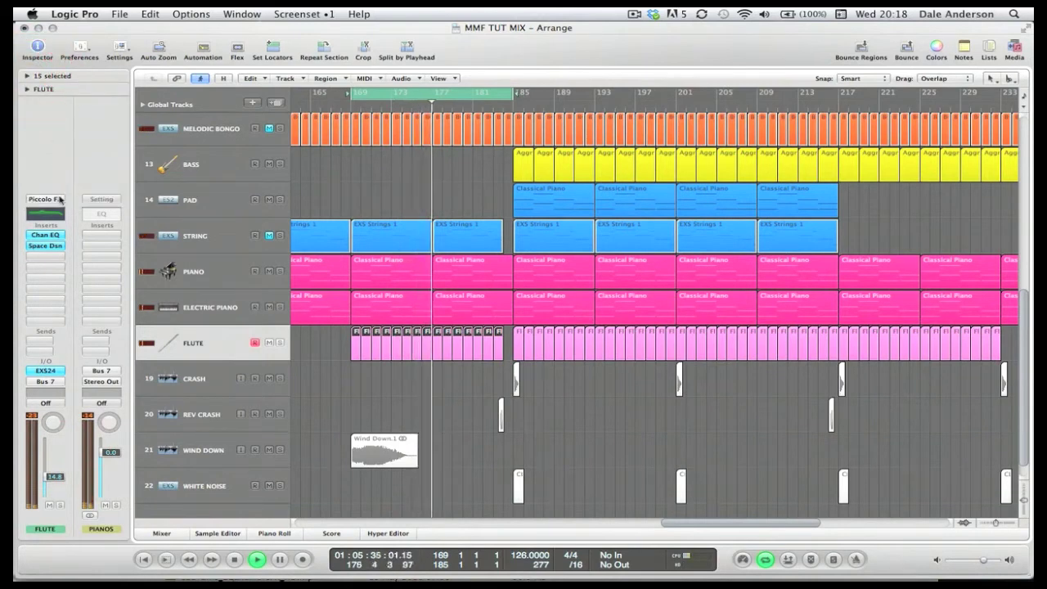
{"action": "key", "text": "space"}
{"action": "left_click", "coordinate": [58, 199]}
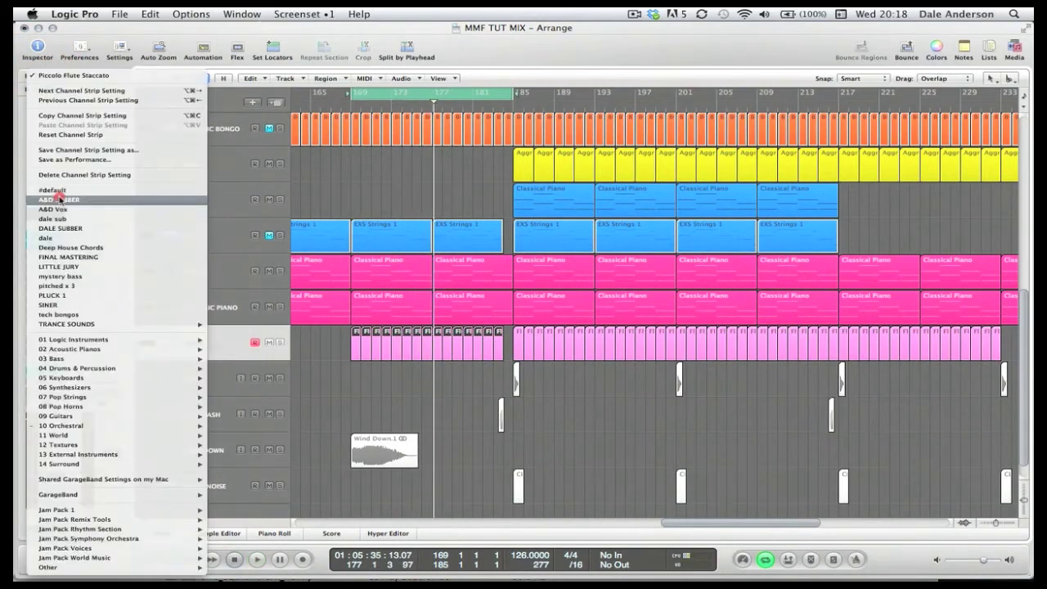
{"action": "mouse_move", "coordinate": [73, 427]}
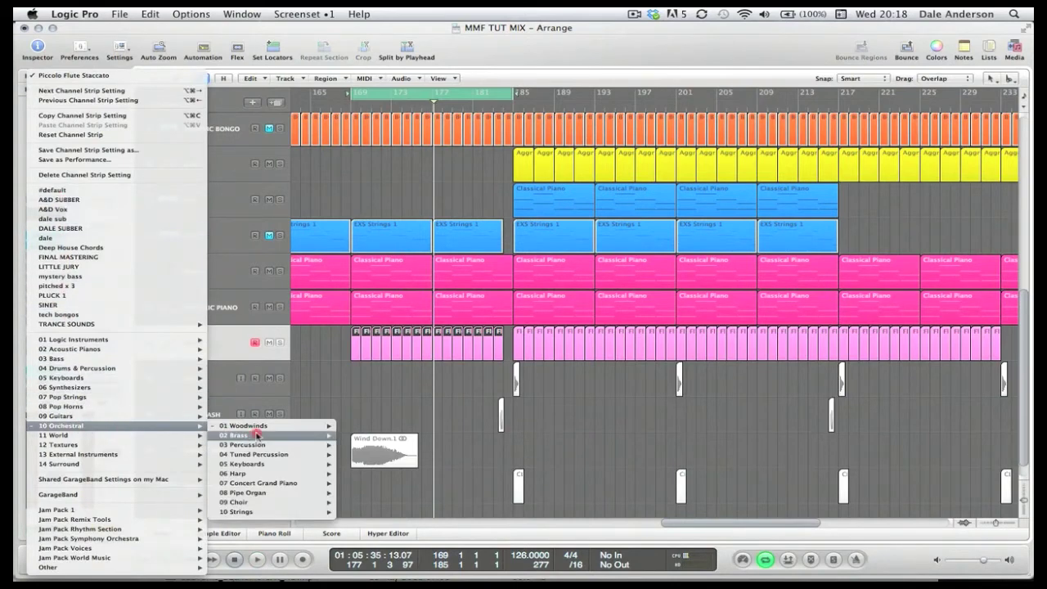
{"action": "mouse_move", "coordinate": [260, 434]}
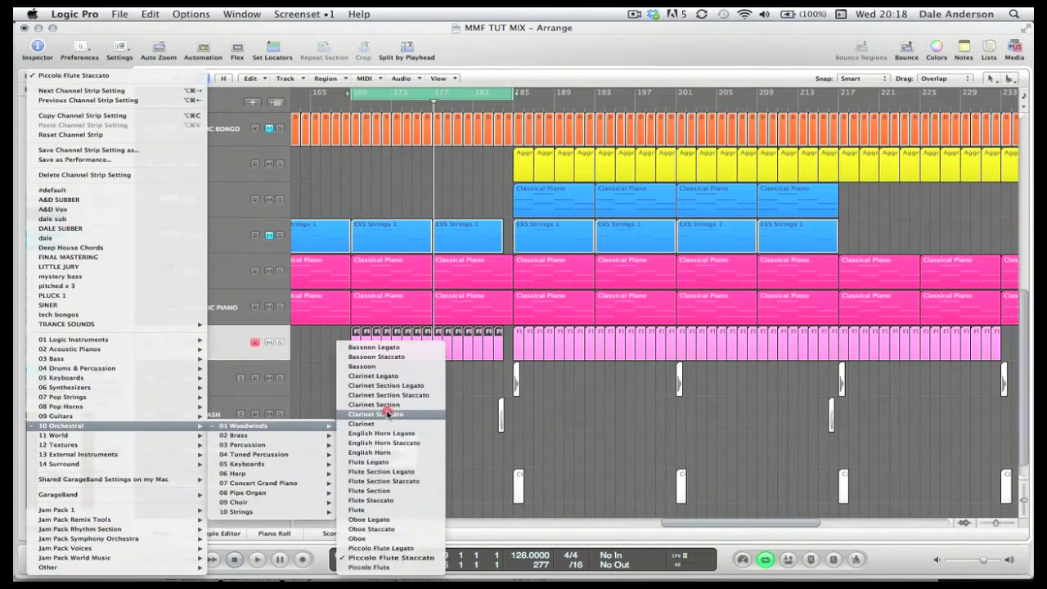
{"action": "left_click", "coordinate": [369, 462]}
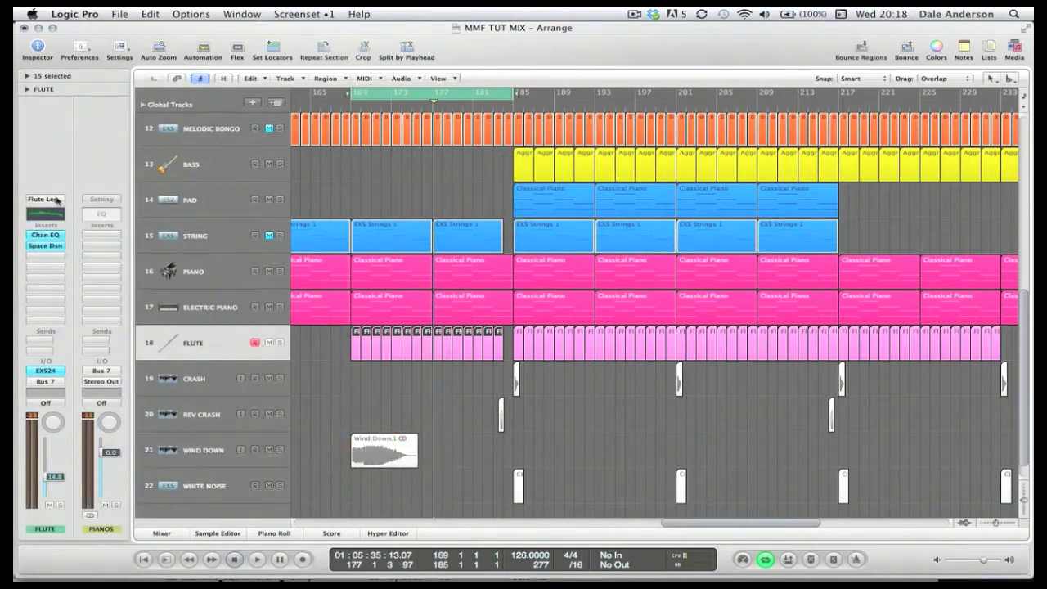
{"action": "key", "text": "space"}
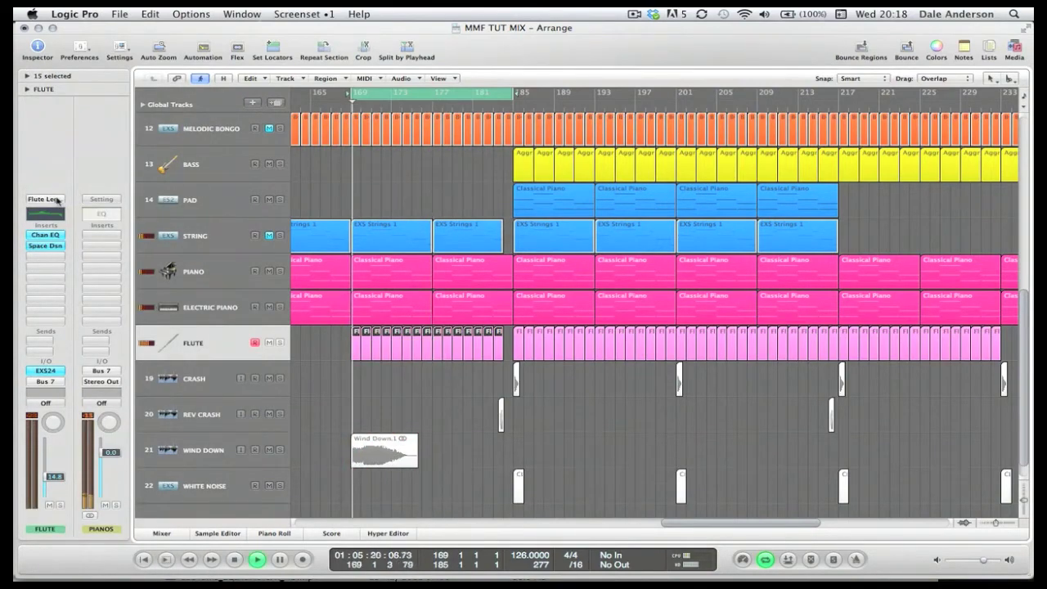
- Switch the FLUTE channel to the Flute Section Staccato woodwind setting and audition it soloed in playback
{"action": "key", "text": "space"}
{"action": "left_click", "coordinate": [56, 198]}
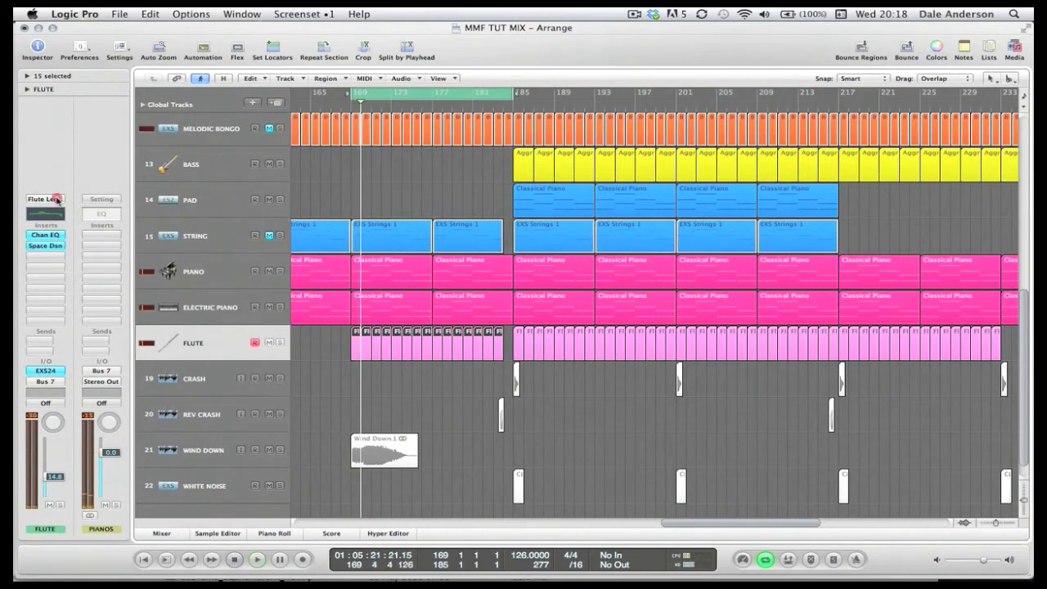
{"action": "mouse_move", "coordinate": [98, 426]}
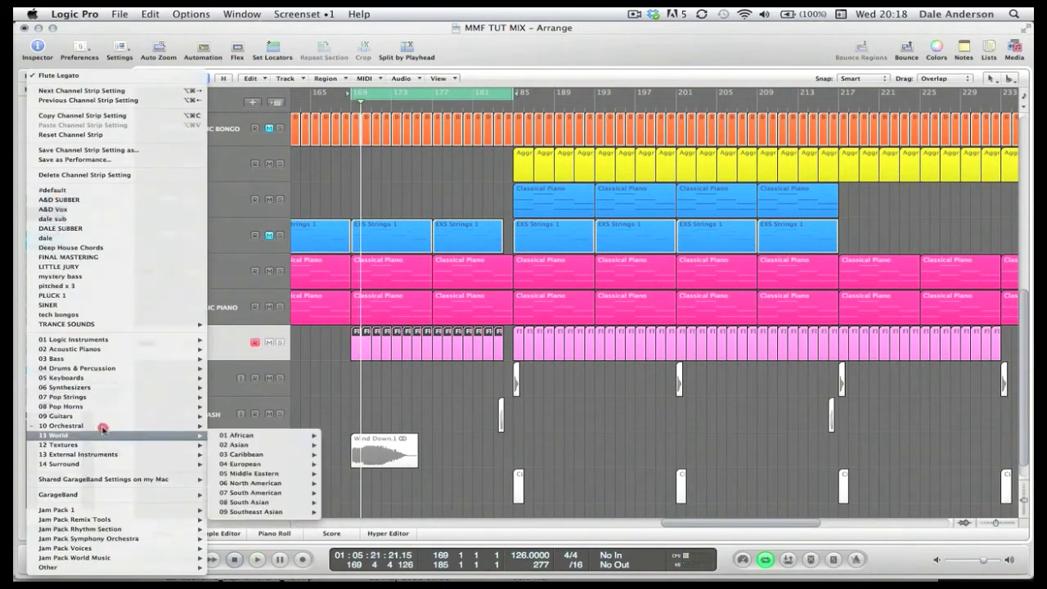
{"action": "left_click", "coordinate": [290, 426]}
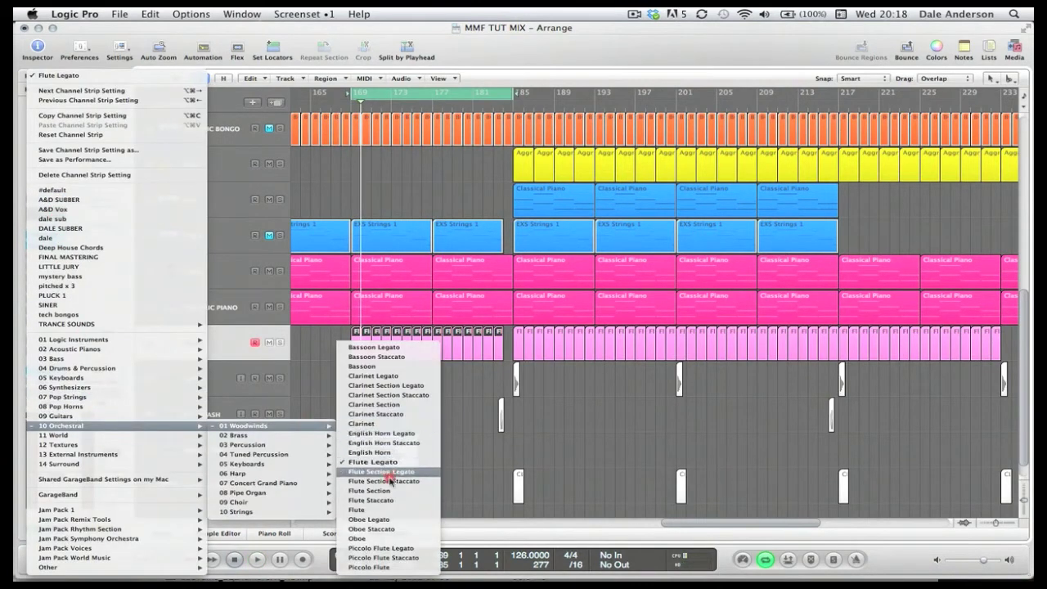
{"action": "left_click", "coordinate": [391, 483]}
{"action": "key", "text": "space"}
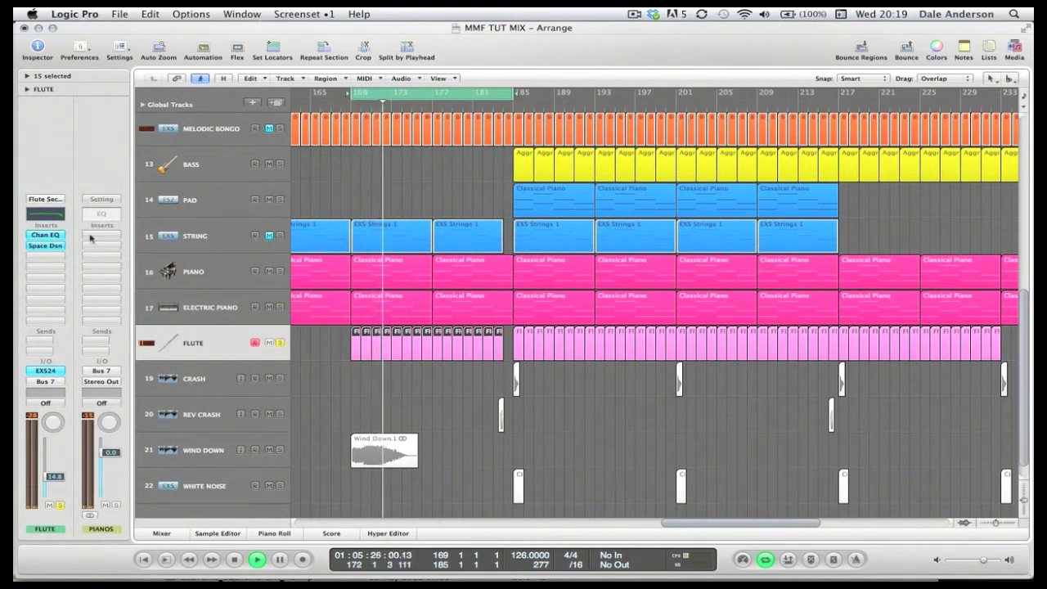
- Load the Flute Staccato setting from the woodwinds library onto the FLUTE channel and restart playback
{"action": "left_click", "coordinate": [1015, 49]}
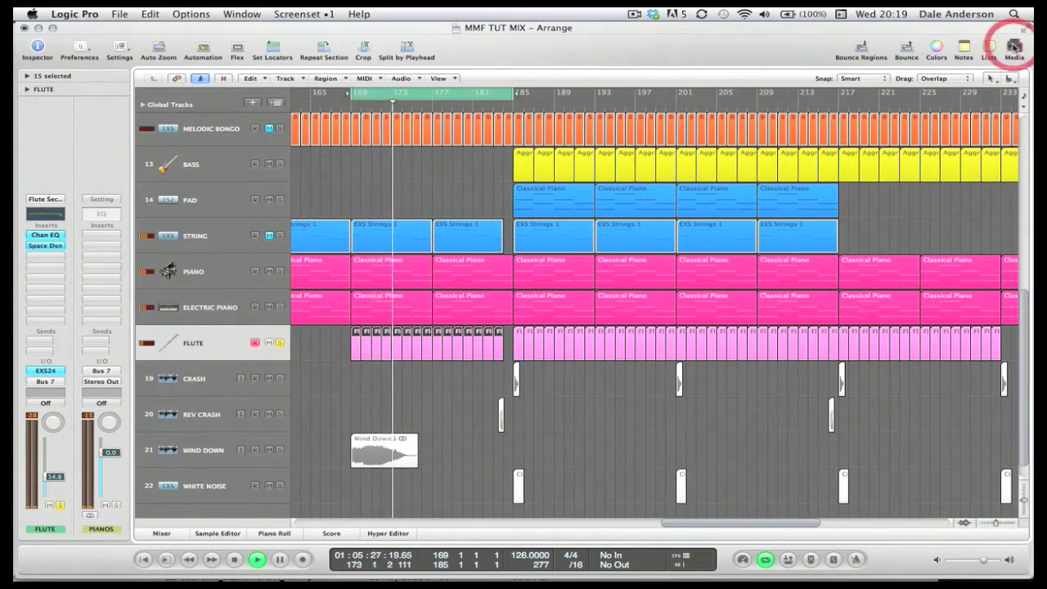
{"action": "left_click", "coordinate": [1004, 78]}
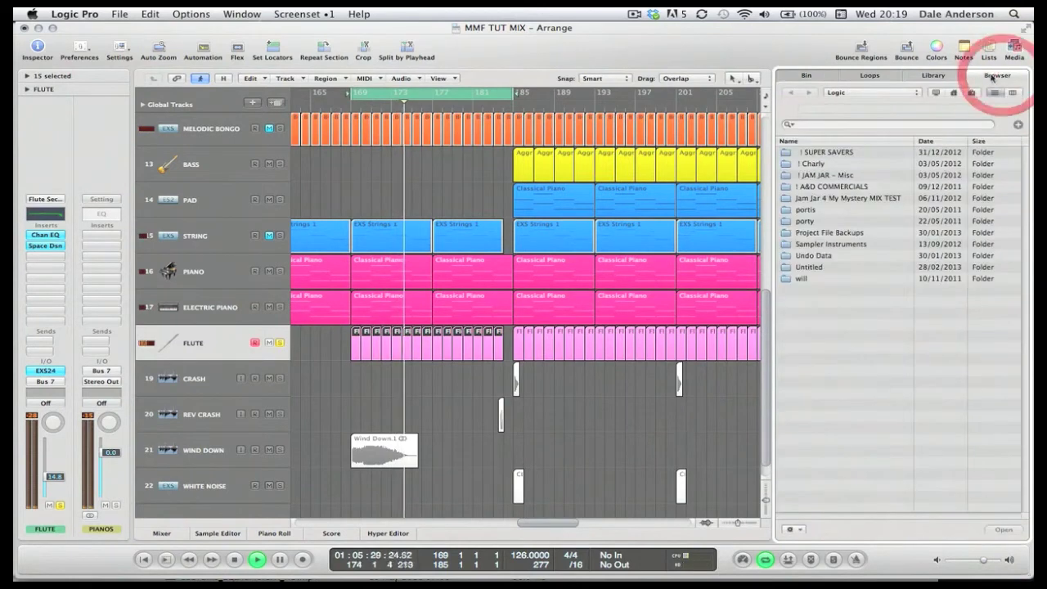
{"action": "left_click", "coordinate": [945, 75]}
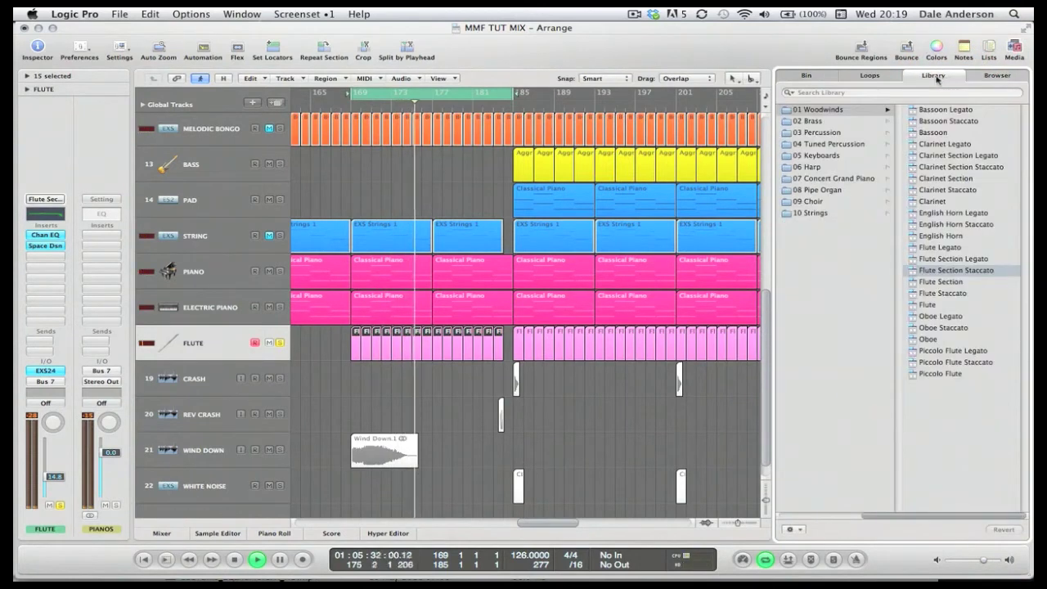
{"action": "left_click", "coordinate": [949, 295]}
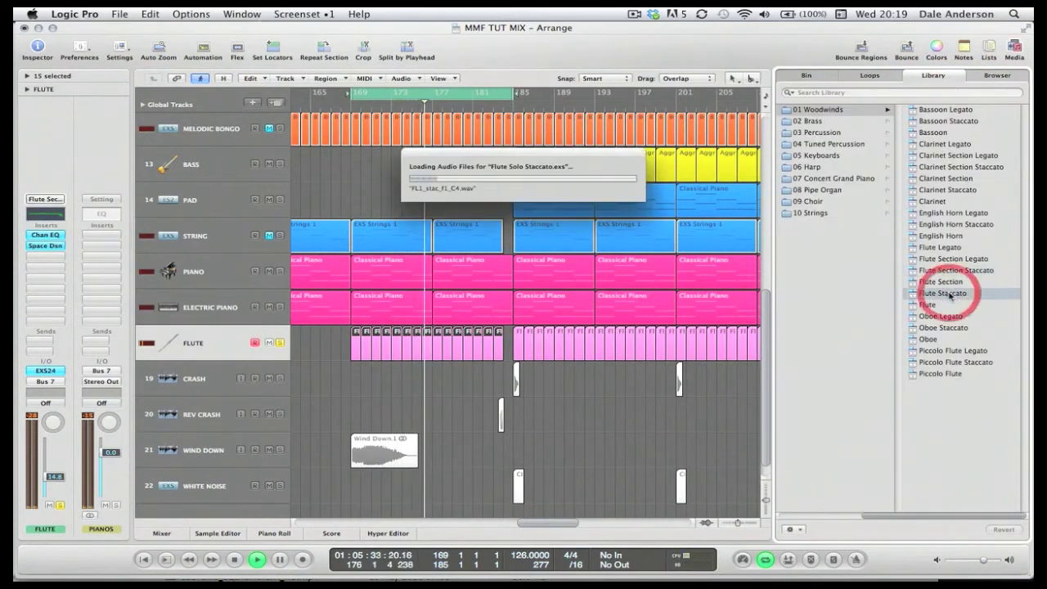
{"action": "key", "text": "space"}
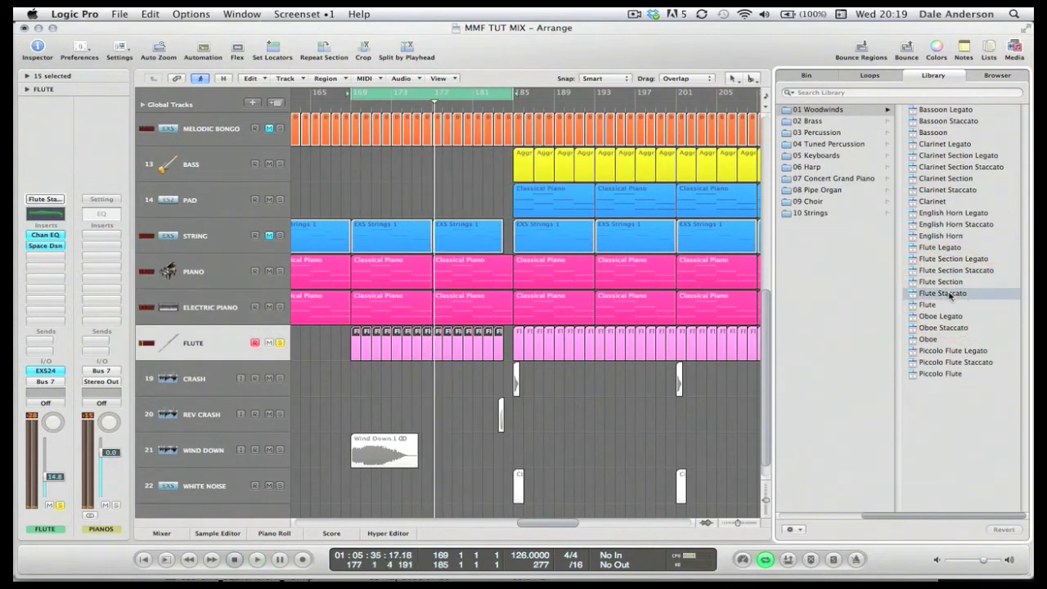
{"action": "key", "text": "space"}
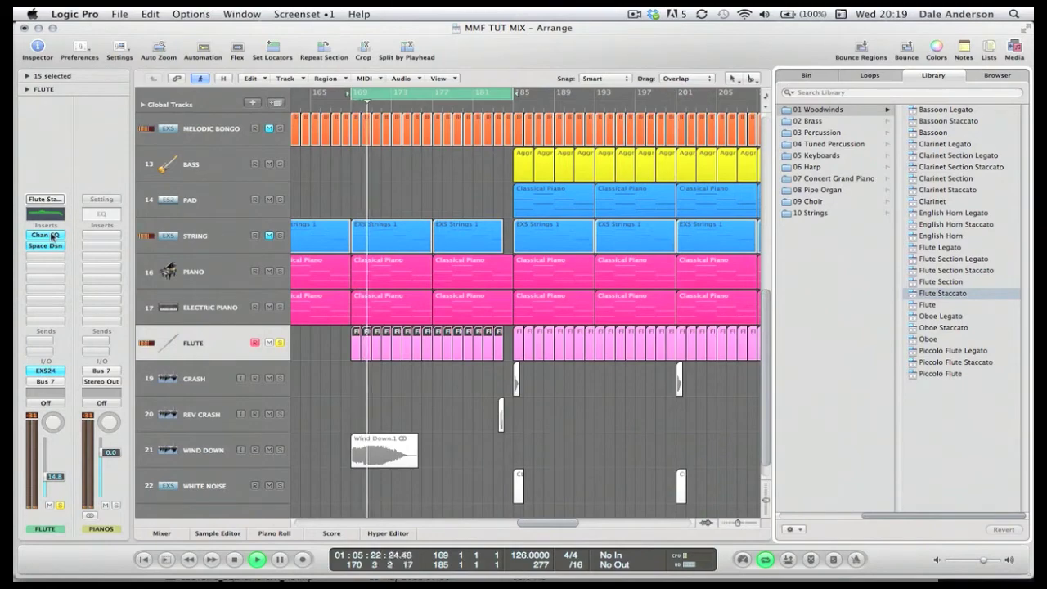
- Replace the FLUTE channel's Channel EQ with a default one and boost its high shelf by 8.5 dB at 1120 Hz
{"action": "key", "text": "2"}
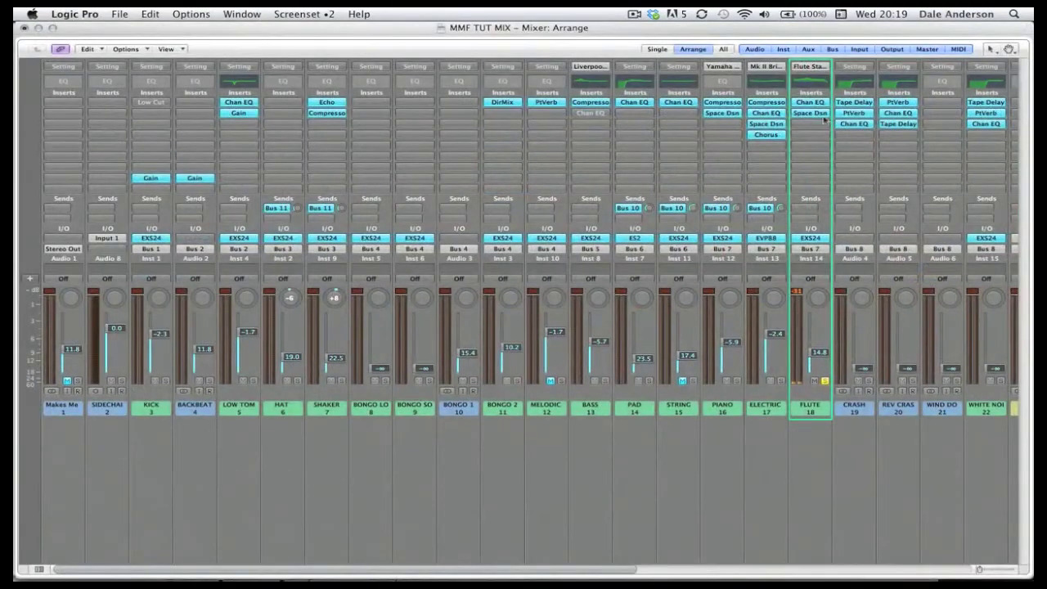
{"action": "left_click", "coordinate": [812, 103]}
{"action": "left_click", "coordinate": [814, 119]}
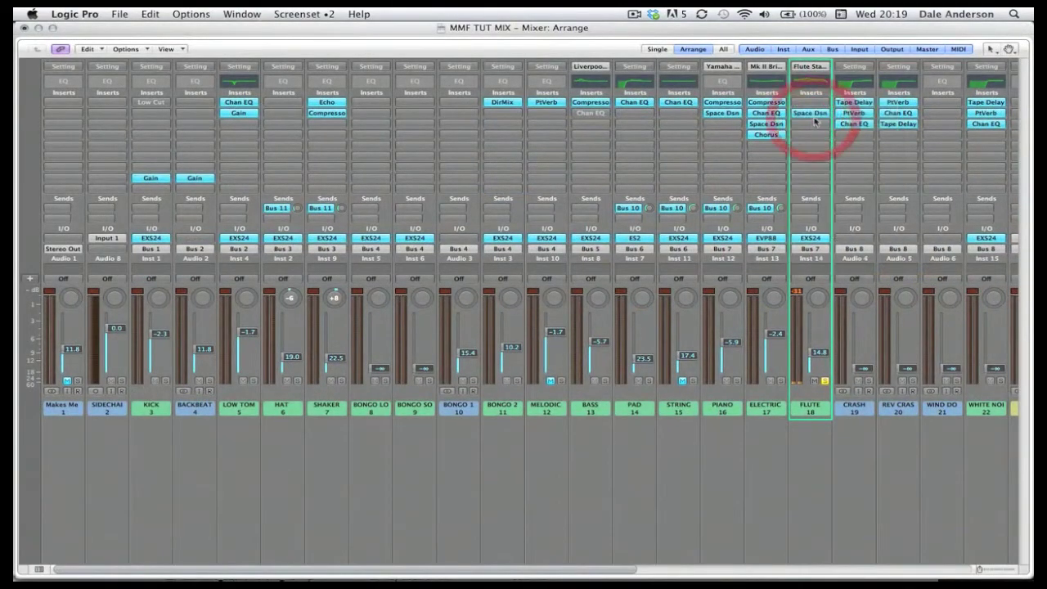
{"action": "double_click", "coordinate": [810, 82]}
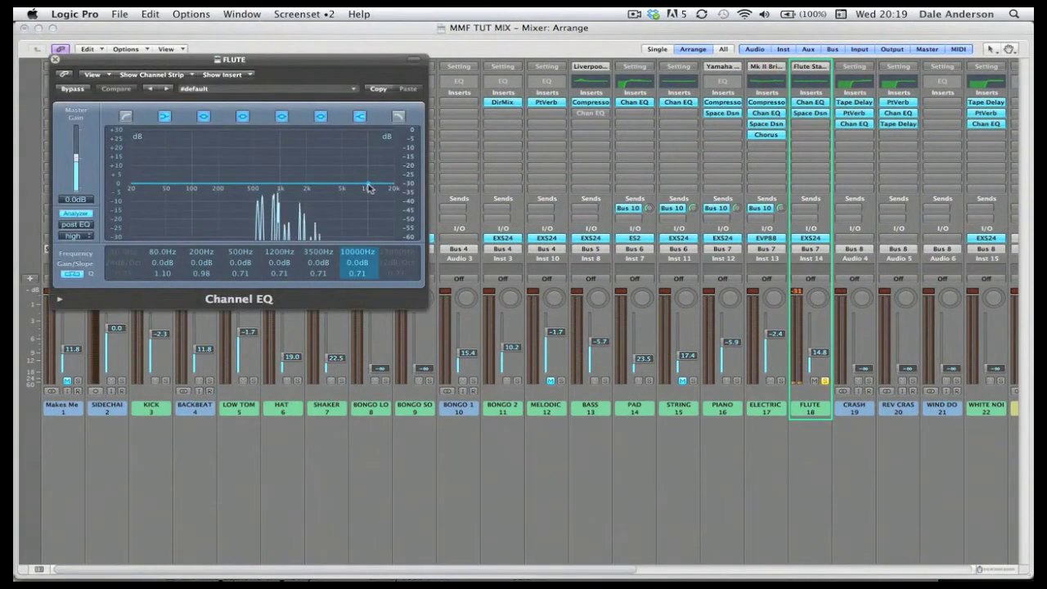
{"action": "left_click_drag", "start_coordinate": [368, 183], "coordinate": [285, 175]}
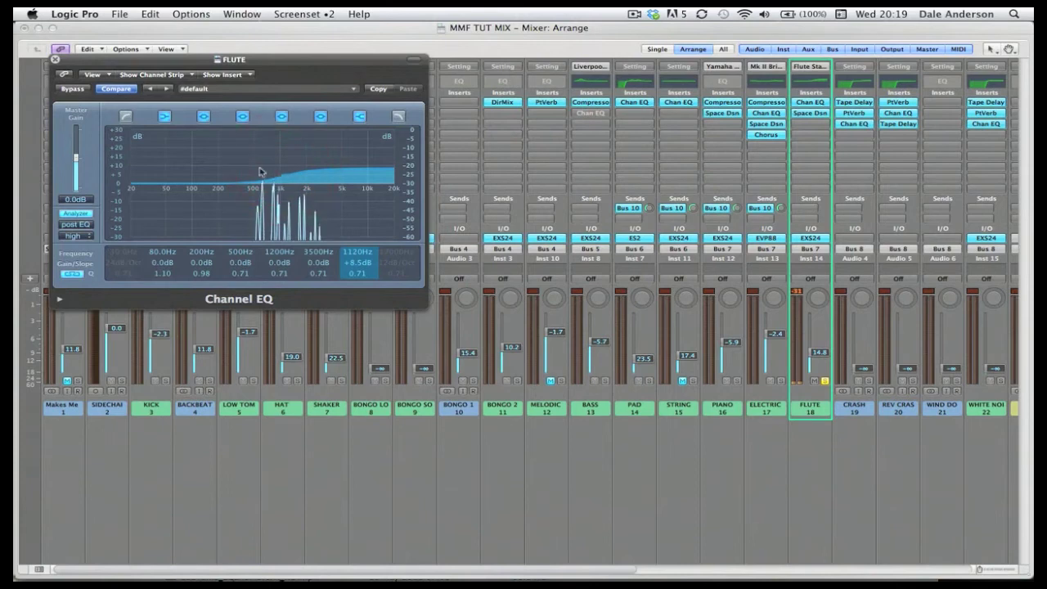
{"action": "left_click", "coordinate": [54, 59]}
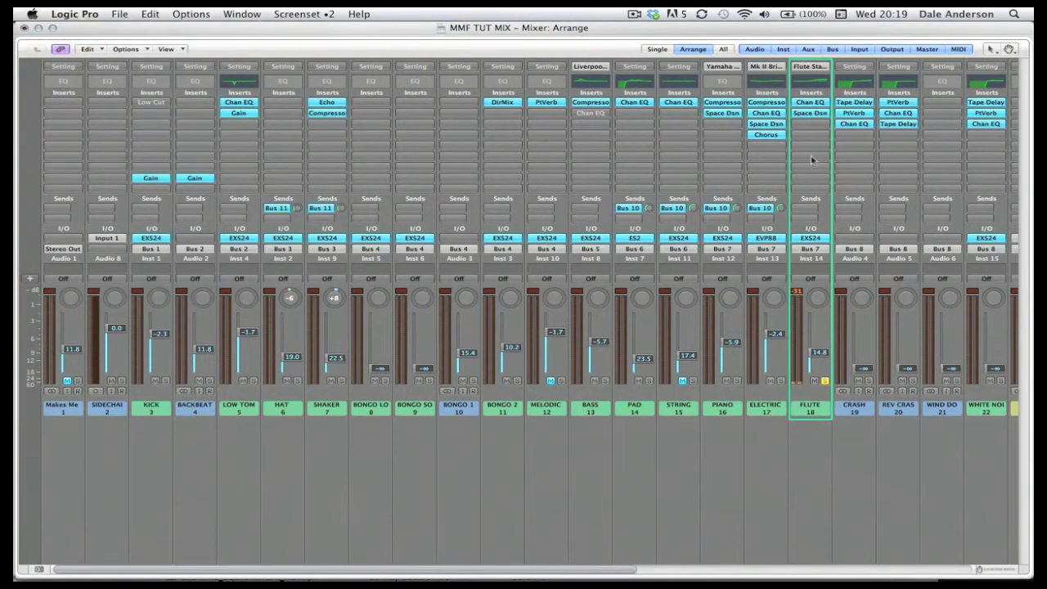
- Add a send from the FLUTE channel to Bus 10, adjust its level and compare the flute soloed and in the full mix
{"action": "left_click_drag", "start_coordinate": [806, 212], "coordinate": [922, 305]}
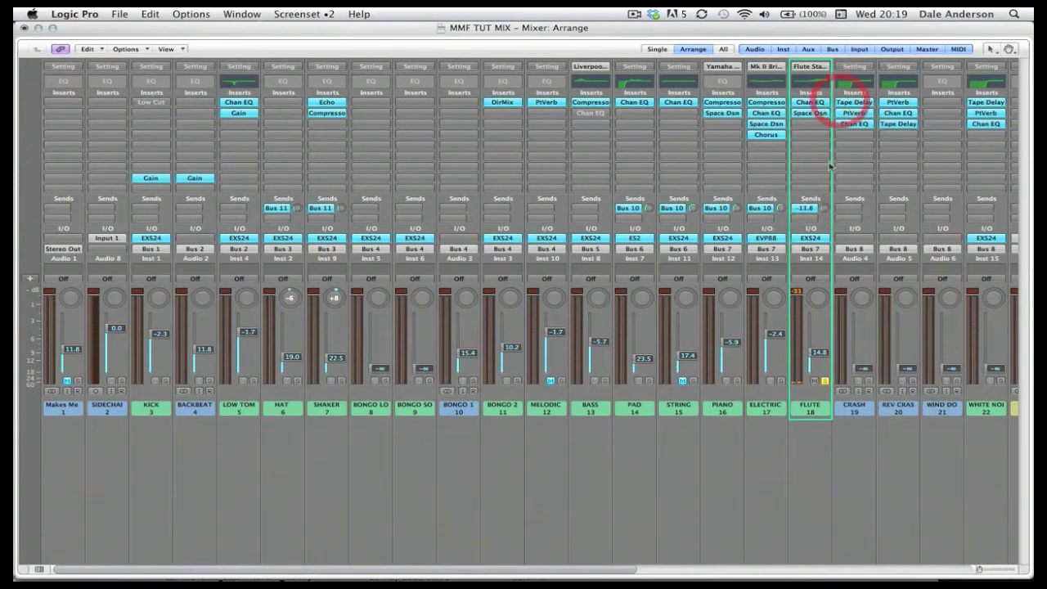
{"action": "left_click_drag", "start_coordinate": [826, 224], "coordinate": [828, 217]}
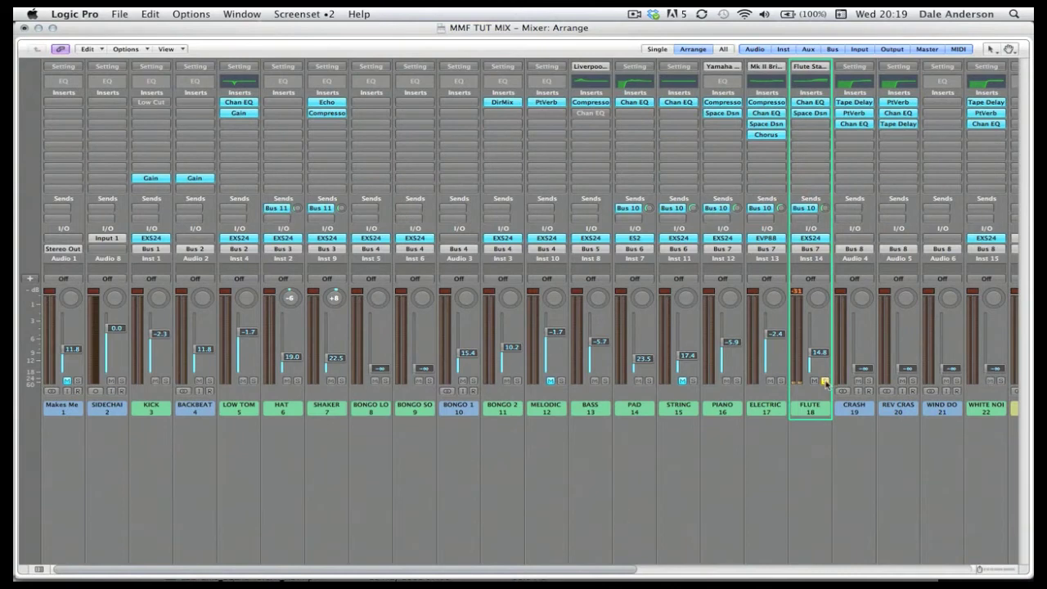
{"action": "left_click", "coordinate": [825, 381]}
- Insert a stereo Direction Mixer on the FLUTE channel and move Space Designer to the slot below it
{"action": "left_click", "coordinate": [803, 129]}
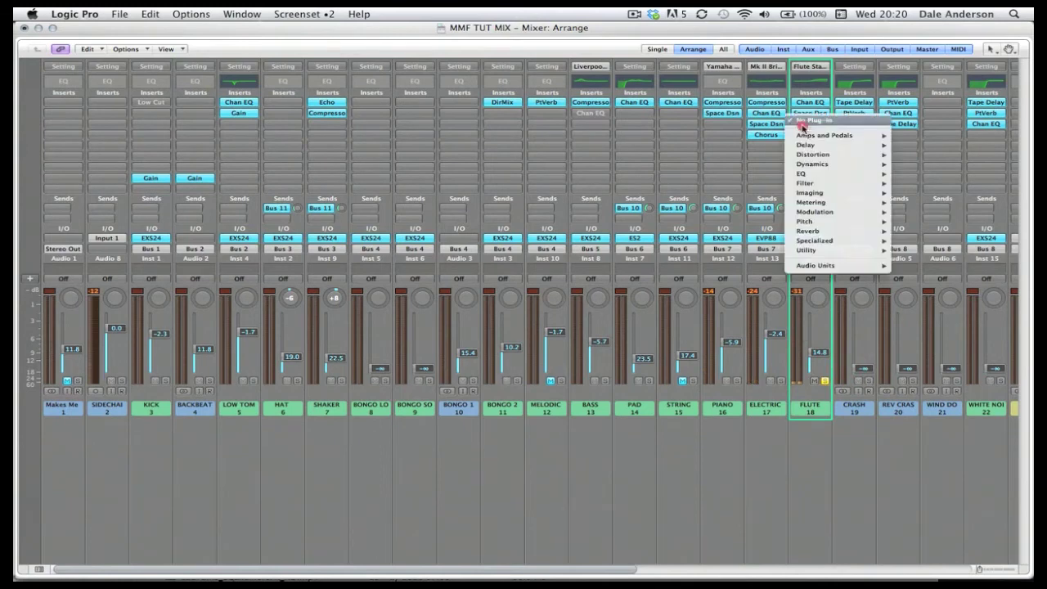
{"action": "mouse_move", "coordinate": [806, 183]}
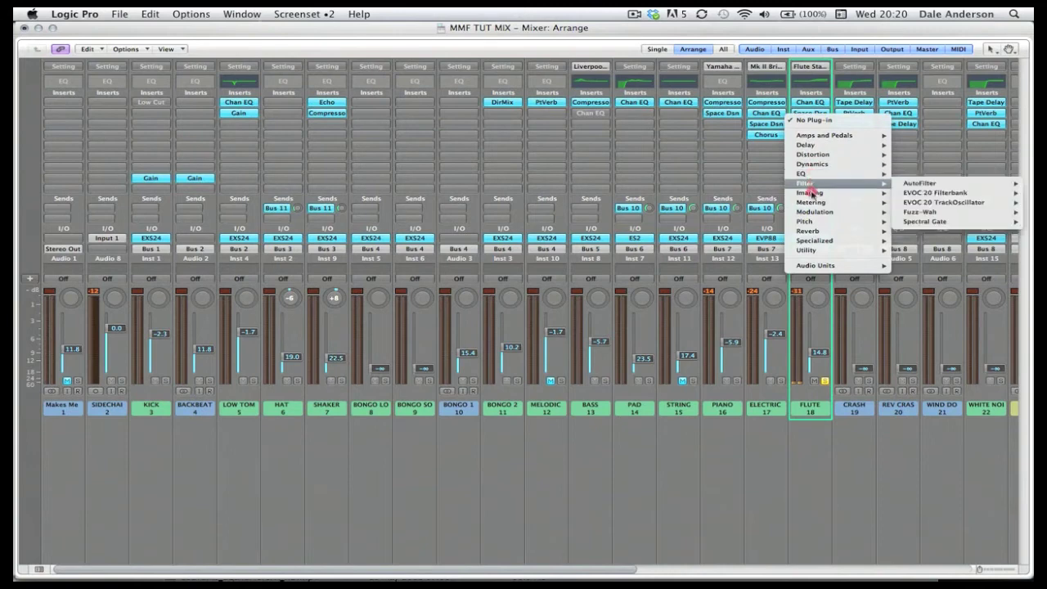
{"action": "mouse_move", "coordinate": [814, 204]}
{"action": "mouse_move", "coordinate": [863, 193]}
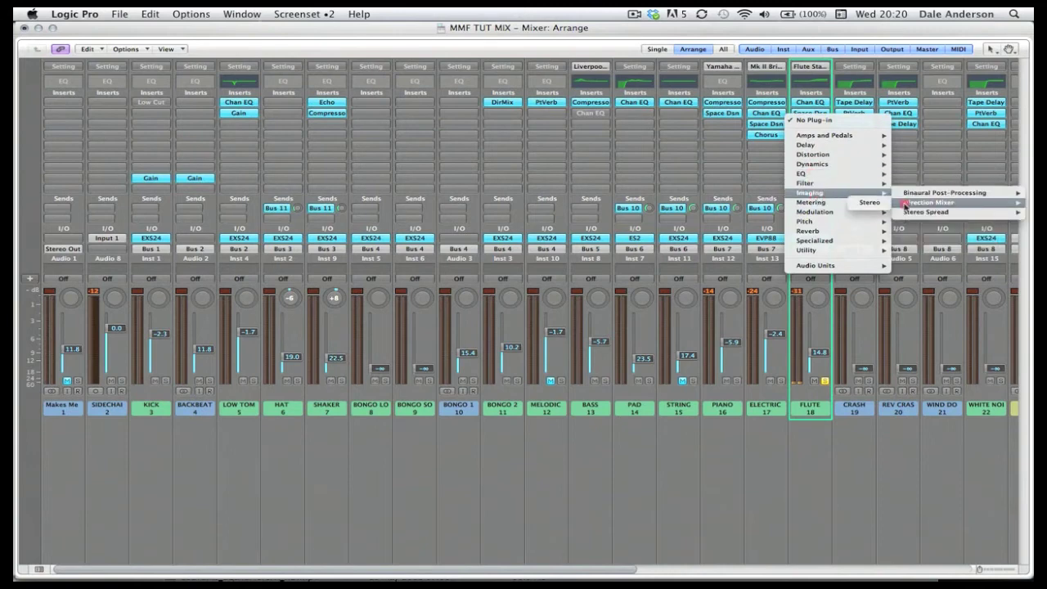
{"action": "left_click", "coordinate": [872, 203]}
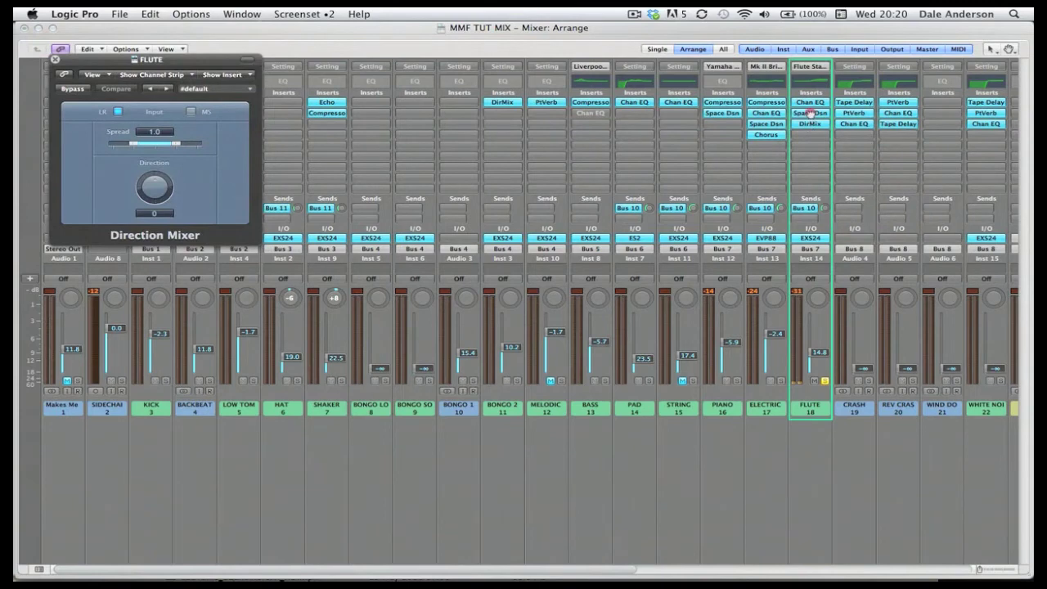
{"action": "left_click_drag", "start_coordinate": [810, 113], "coordinate": [812, 131]}
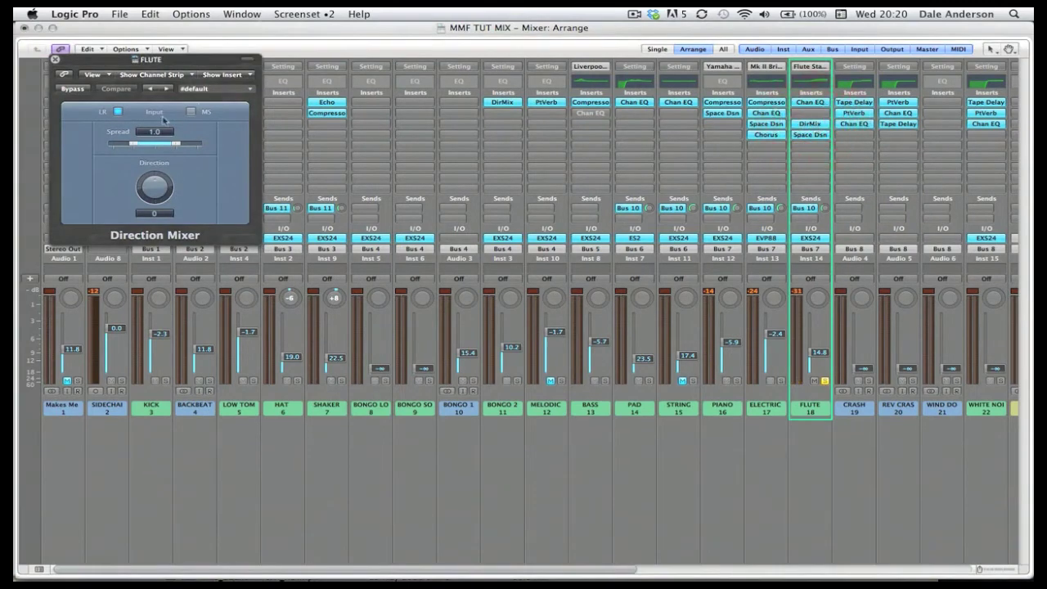
- Try the flute's Direction Mixer spread at 2.0 and bring it back to 0.5
{"action": "left_click_drag", "start_coordinate": [167, 144], "coordinate": [203, 145]}
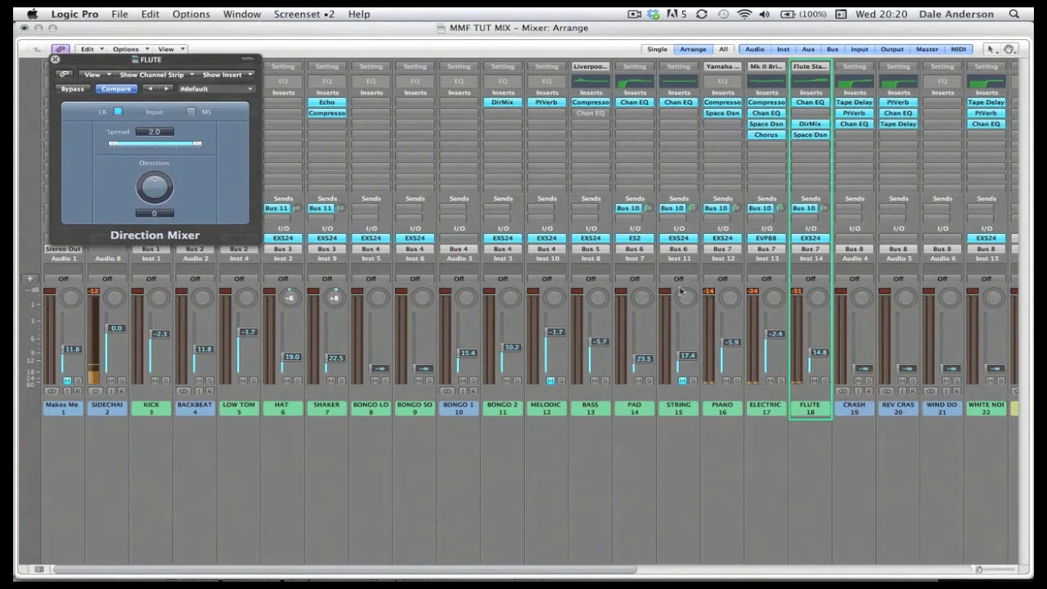
{"action": "left_click_drag", "start_coordinate": [185, 144], "coordinate": [179, 145]}
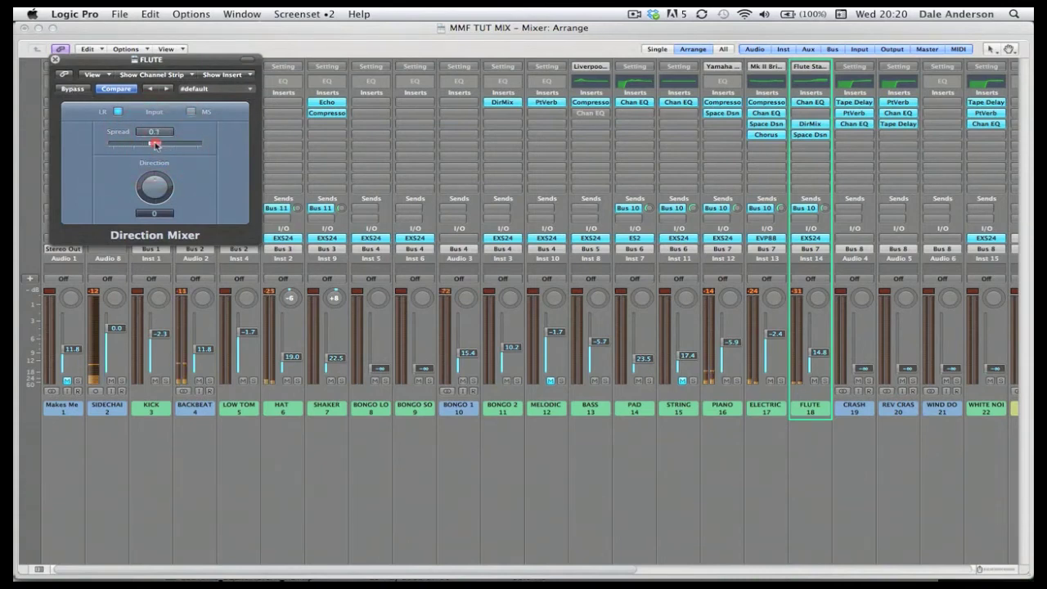
{"action": "left_click_drag", "start_coordinate": [155, 145], "coordinate": [166, 145]}
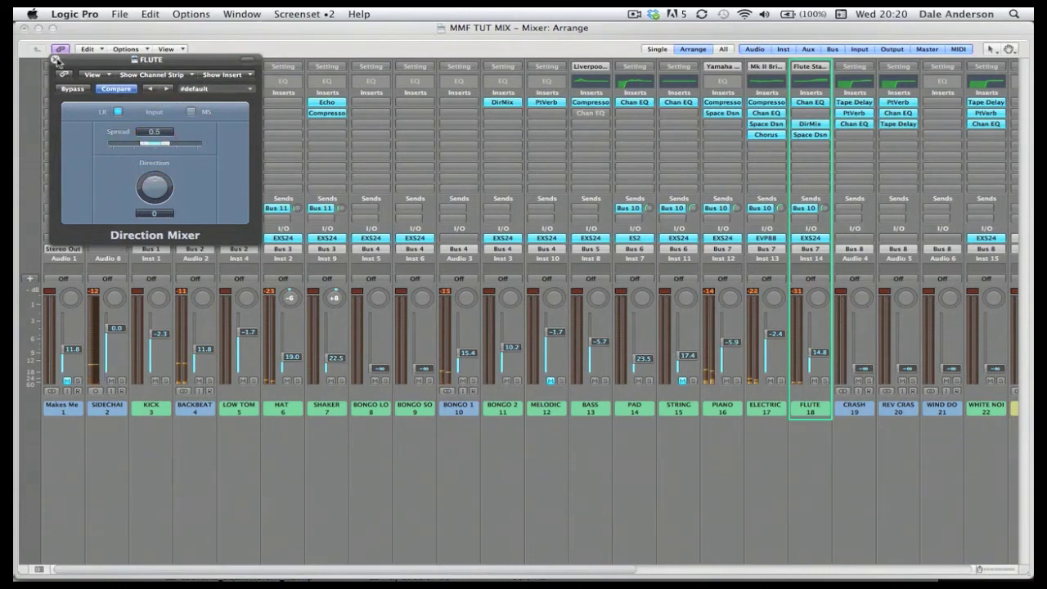
- Raise the FLUTE channel's fader to -8.8 dB, narrow the Direction Mixer's spread slightly further and close the plug-in
{"action": "left_click_drag", "start_coordinate": [818, 362], "coordinate": [816, 336]}
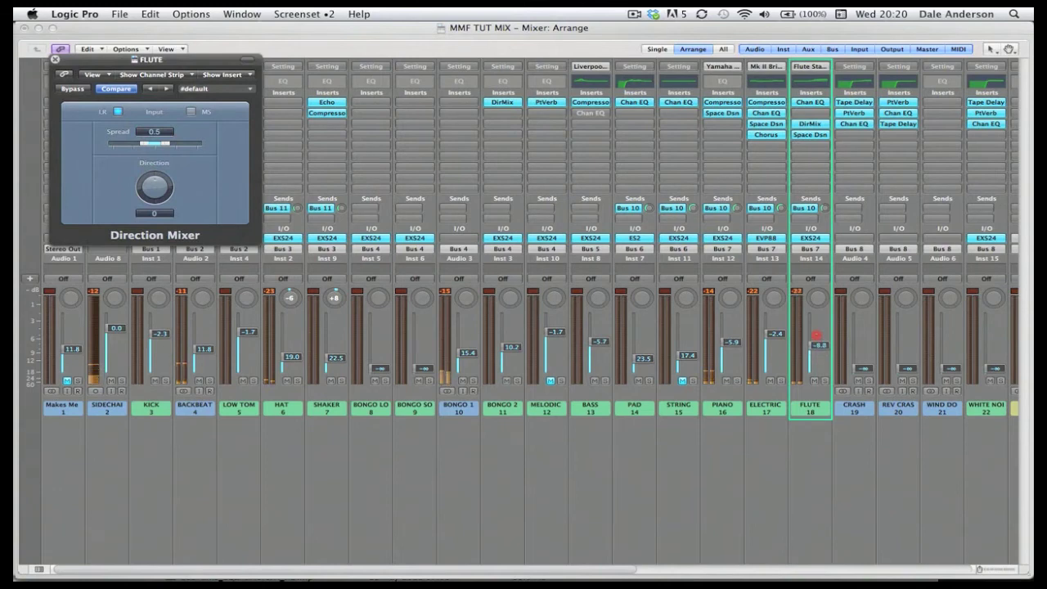
{"action": "mouse_move", "coordinate": [167, 145]}
{"action": "left_mouse_down"}
{"action": "mouse_move", "coordinate": [192, 144]}
{"action": "mouse_move", "coordinate": [161, 145]}
{"action": "left_mouse_up"}
{"action": "left_click", "coordinate": [55, 59]}
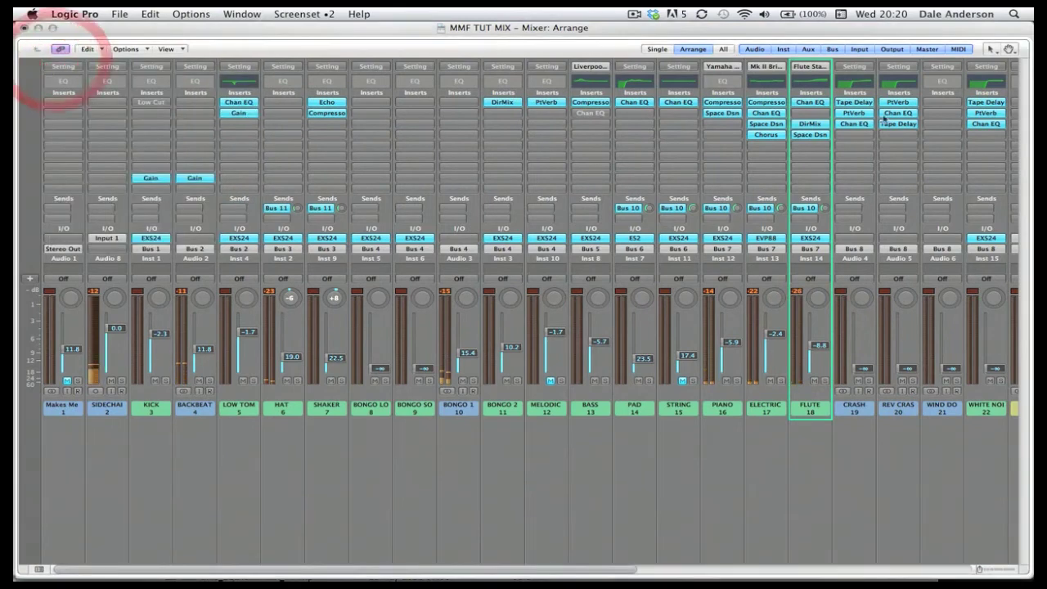
- Insert a stereo Stereo Delay below Space Designer on the FLUTE channel, browse its presets and load 1/4 Note Dotted
{"action": "left_click", "coordinate": [810, 146]}
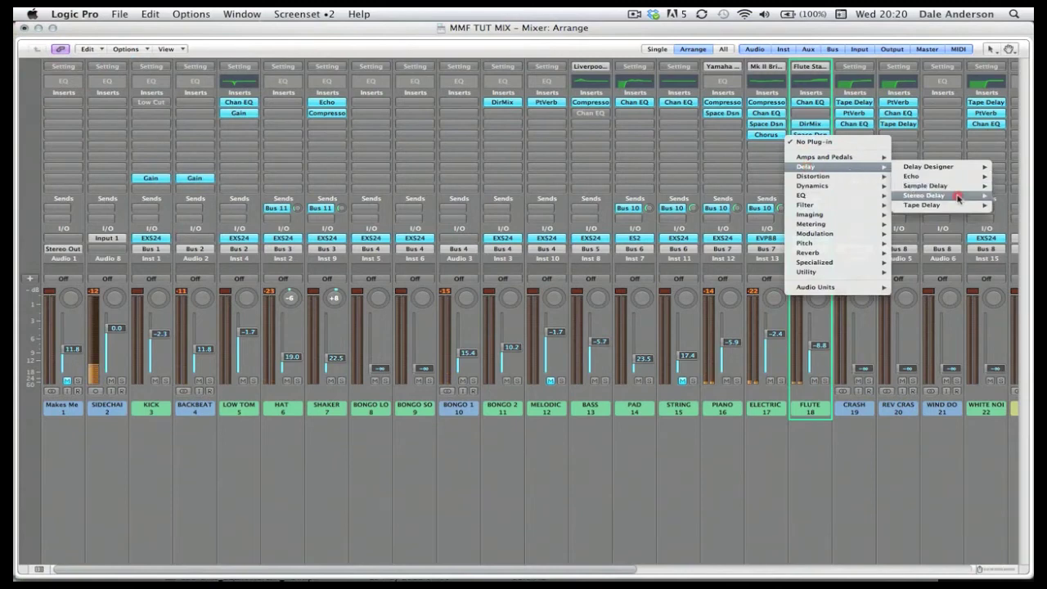
{"action": "mouse_move", "coordinate": [958, 198]}
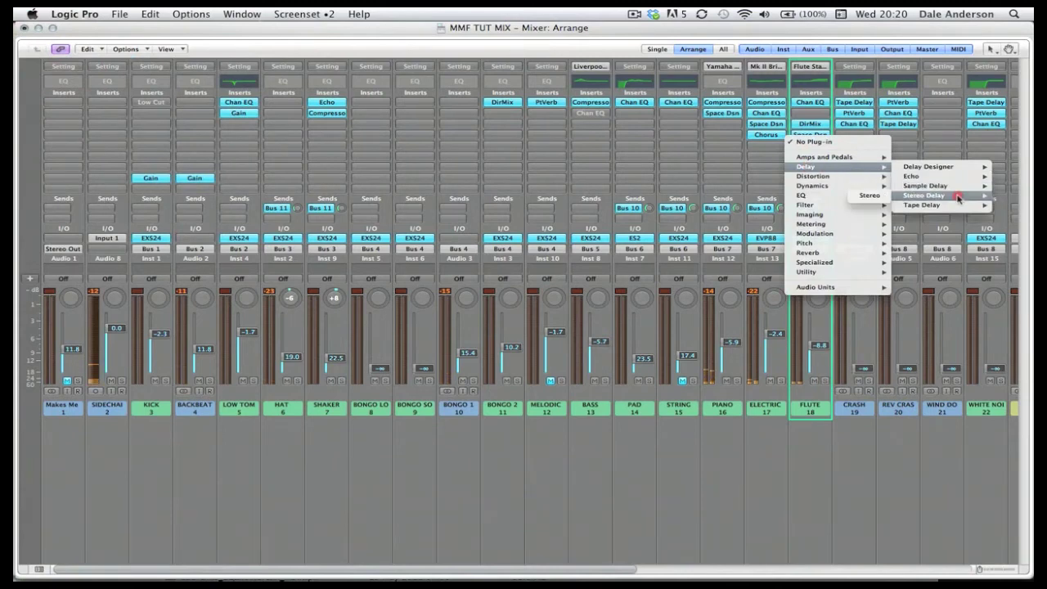
{"action": "left_click", "coordinate": [871, 197]}
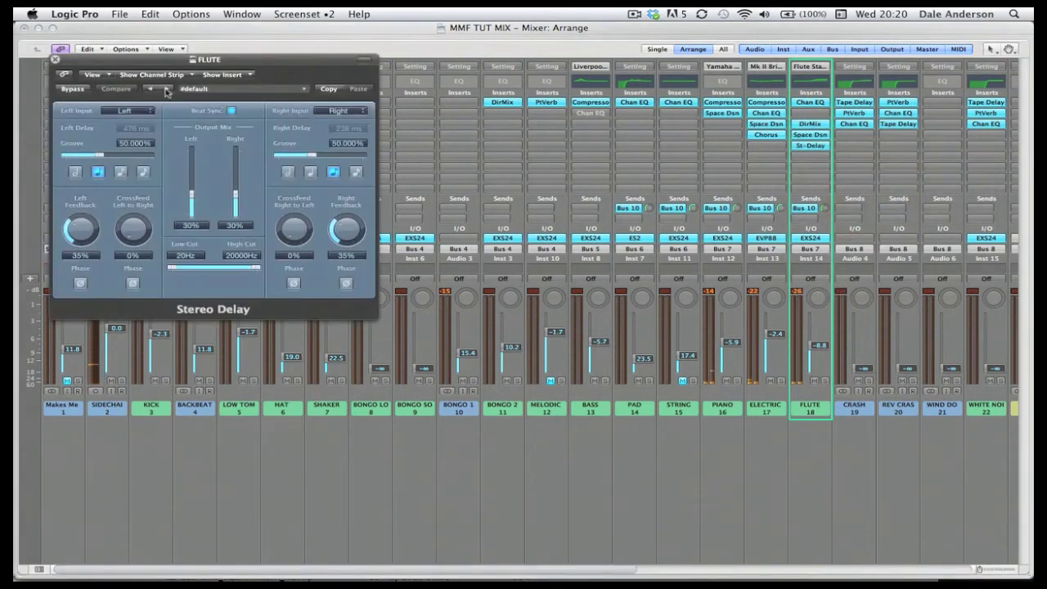
{"action": "left_click", "coordinate": [166, 90]}
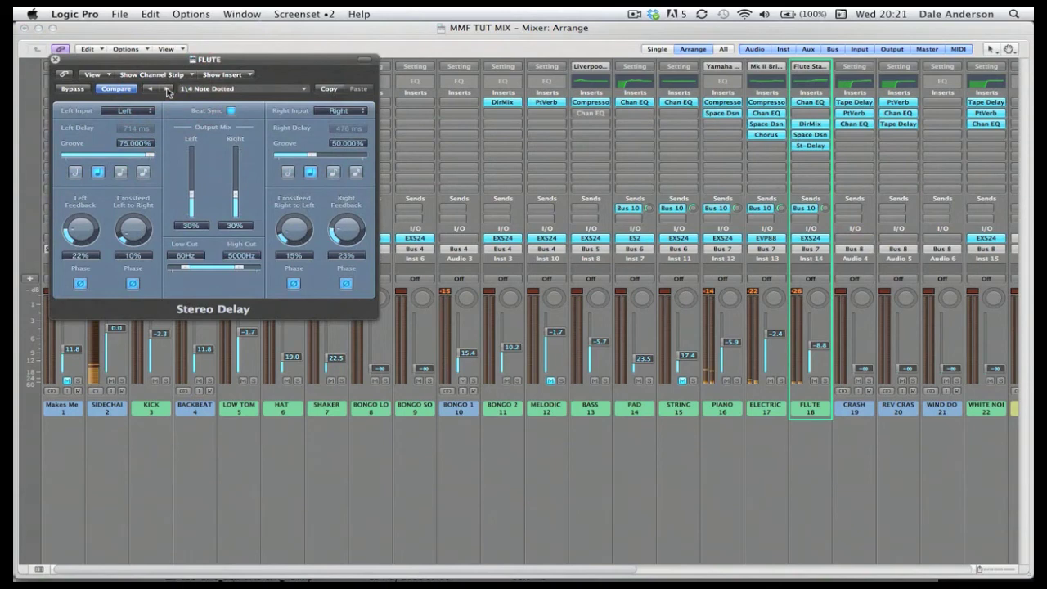
{"action": "left_click", "coordinate": [166, 90]}
{"action": "left_click", "coordinate": [166, 90]}
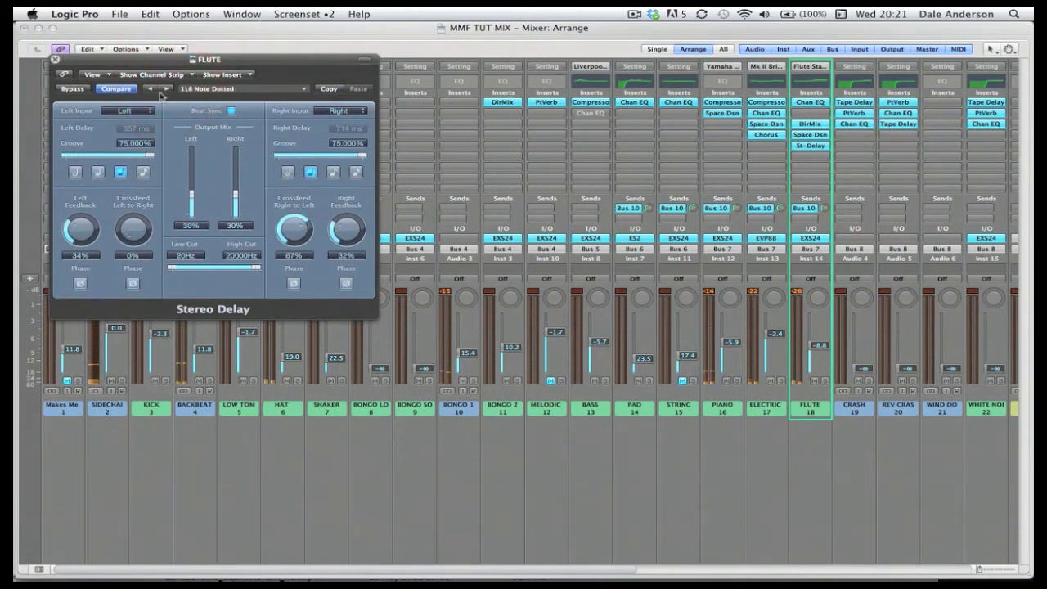
{"action": "left_click", "coordinate": [151, 90]}
{"action": "left_click", "coordinate": [151, 90]}
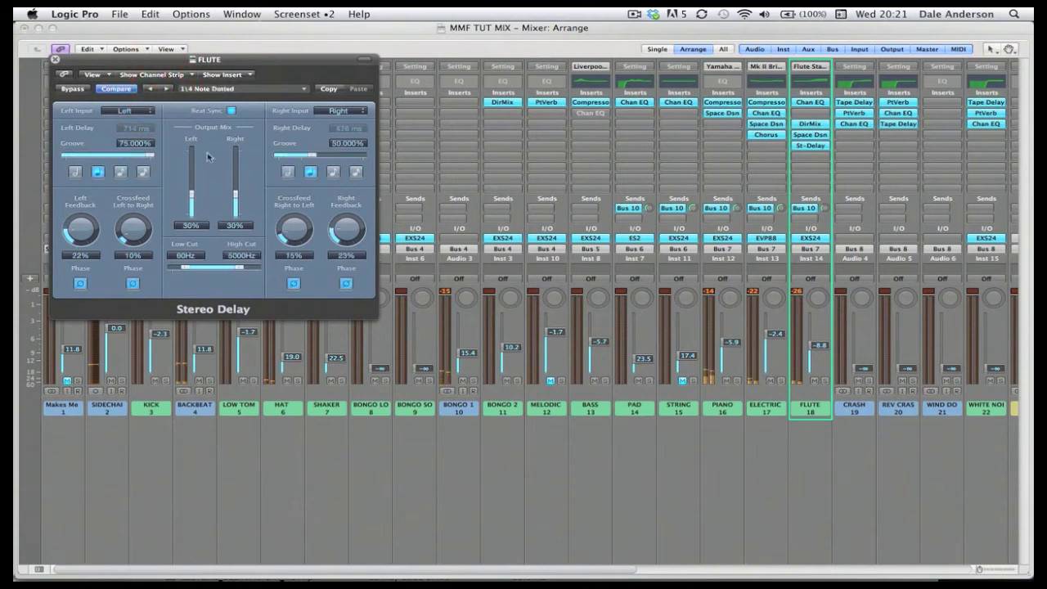
- With the flute soloed, set the Stereo Delay's low cut to 230 Hz and high cut to 3900 Hz, unsolo it and close the plug-in
{"action": "left_click_drag", "start_coordinate": [197, 259], "coordinate": [197, 264]}
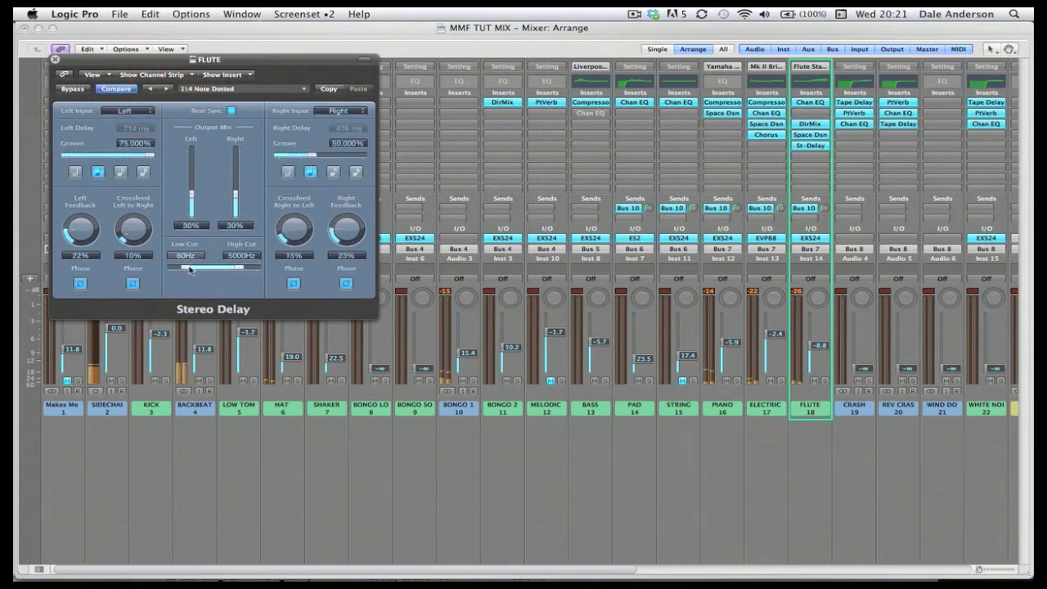
{"action": "left_click", "coordinate": [824, 380]}
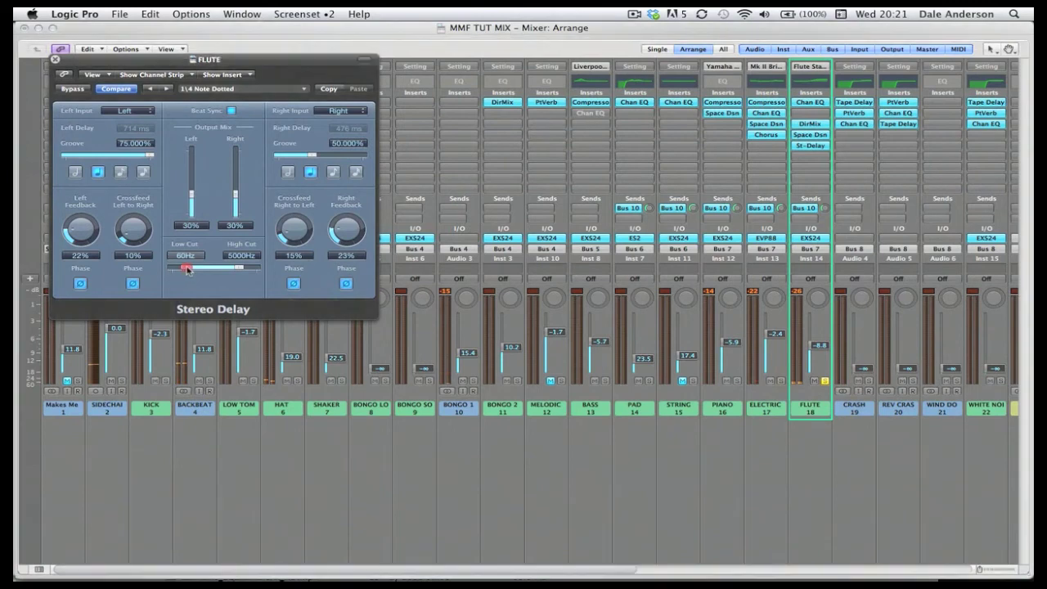
{"action": "left_click_drag", "start_coordinate": [185, 268], "coordinate": [235, 271]}
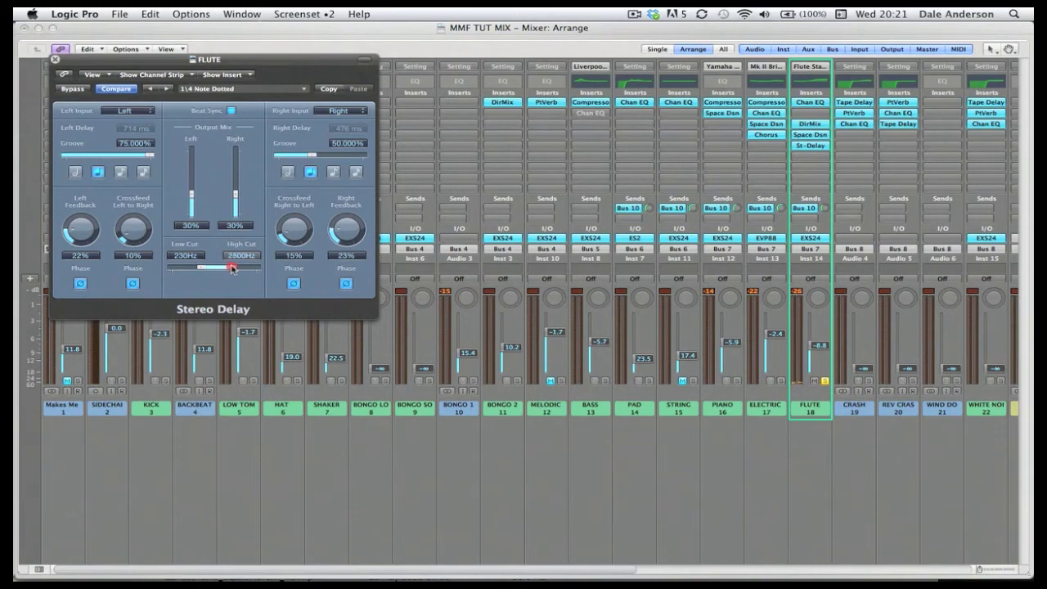
{"action": "left_click_drag", "start_coordinate": [234, 268], "coordinate": [236, 270]}
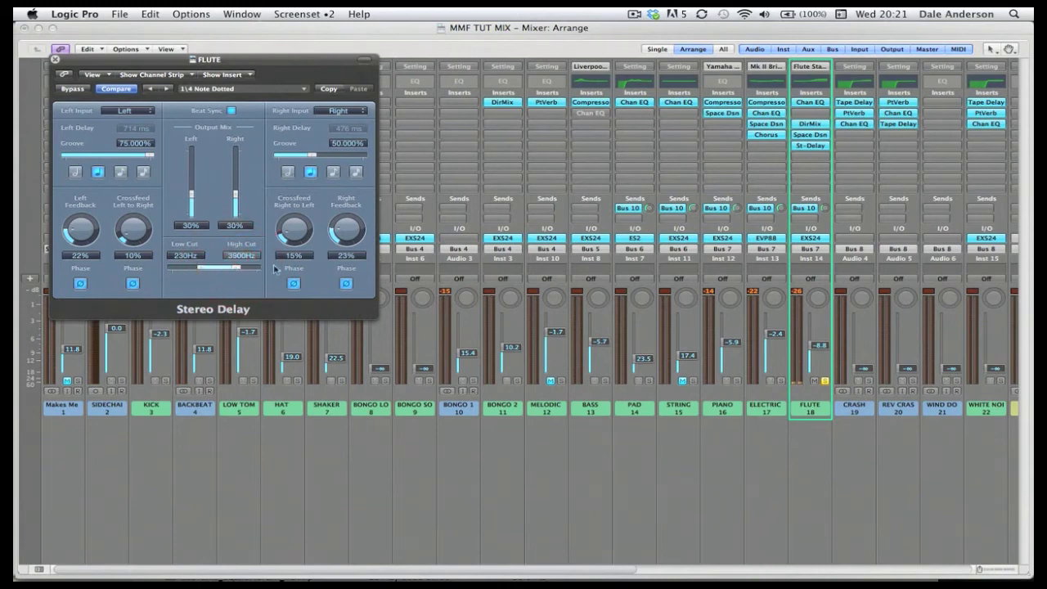
{"action": "left_click", "coordinate": [824, 382]}
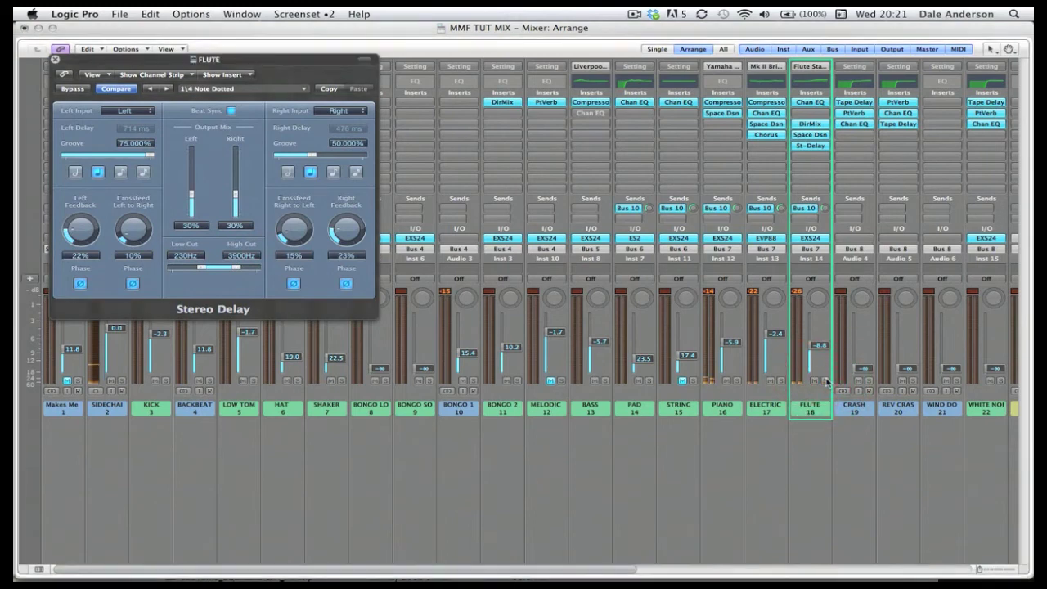
{"action": "left_click", "coordinate": [55, 58]}
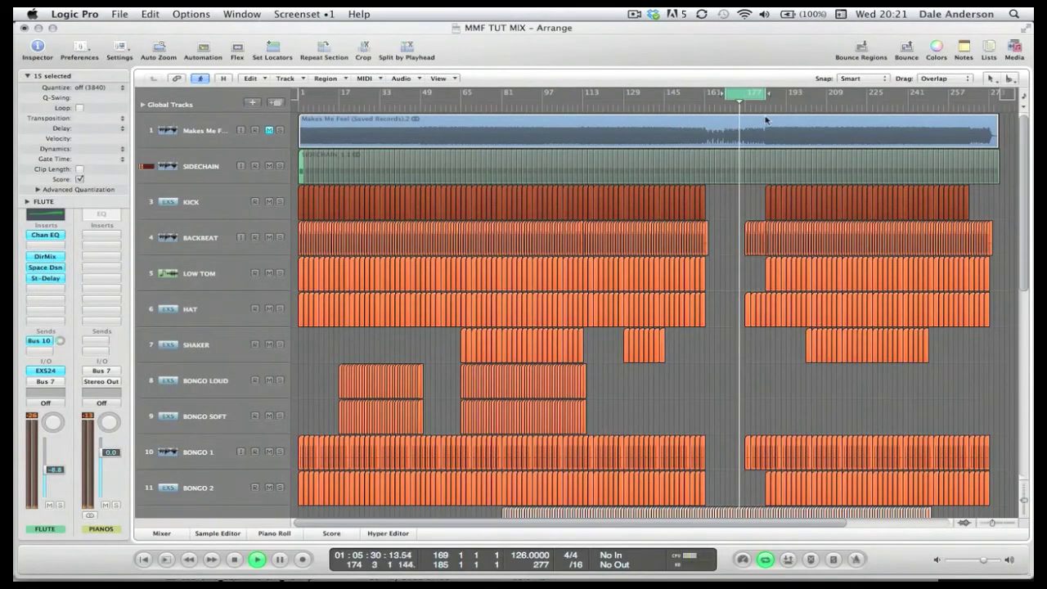
- Turn off cycle playback in the arrangement and pan the FLUTE channel to +6
{"action": "left_click", "coordinate": [760, 95]}
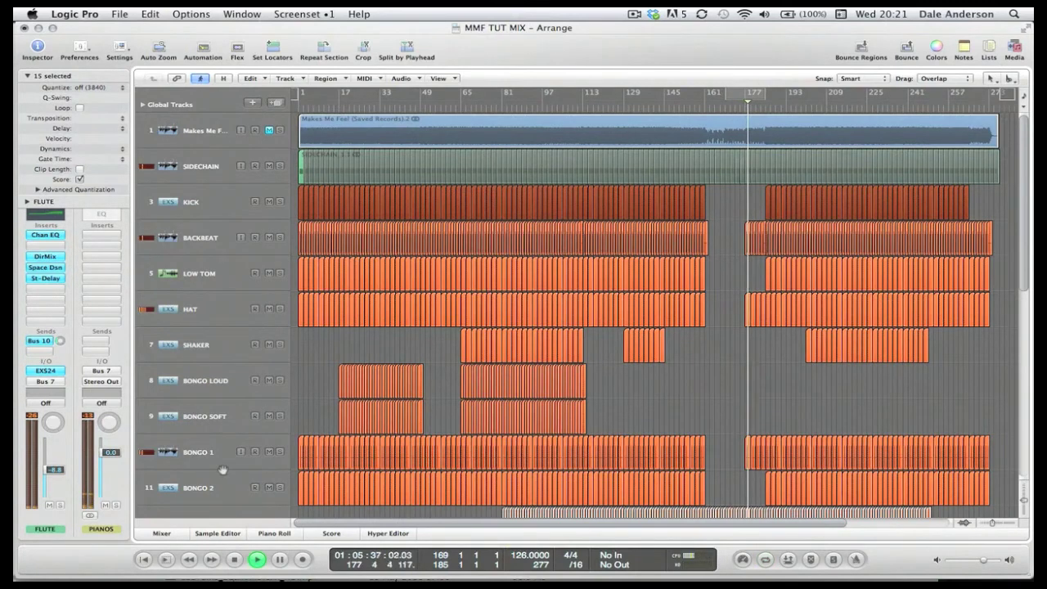
{"action": "mouse_move", "coordinate": [53, 423]}
{"action": "left_mouse_down"}
{"action": "mouse_move", "coordinate": [55, 435]}
{"action": "mouse_move", "coordinate": [59, 397]}
{"action": "mouse_move", "coordinate": [59, 412]}
{"action": "left_mouse_up"}
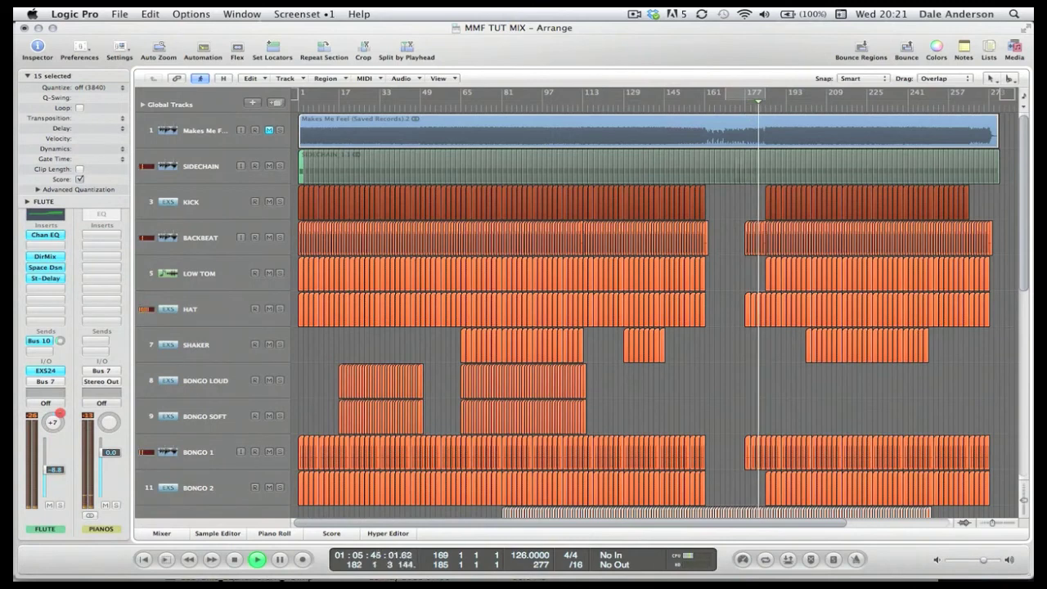
{"action": "left_click_drag", "start_coordinate": [60, 412], "coordinate": [62, 419]}
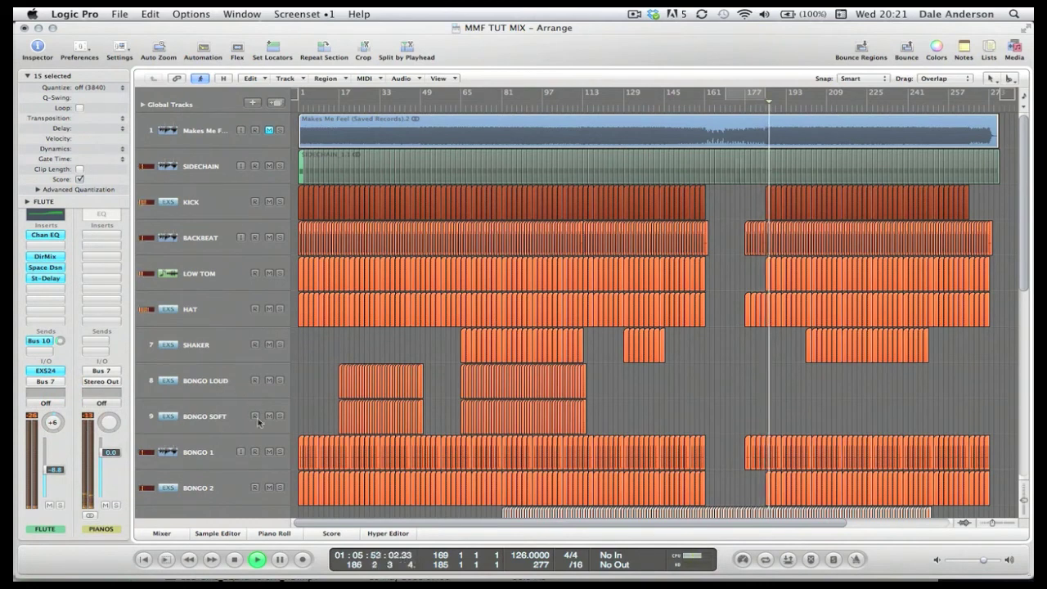
- Unmute the MELODIC BONGO track and raise the FLUTE channel's fader to -2.1 dB
{"action": "scroll", "coordinate": [256, 409], "scroll_direction": "down", "scroll_amount": 2}
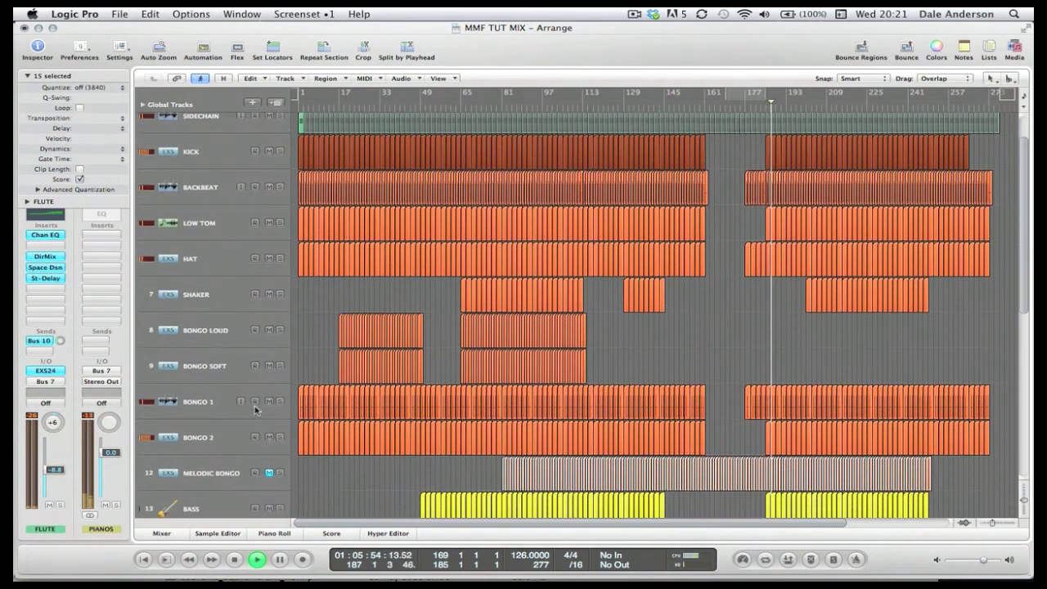
{"action": "left_click", "coordinate": [269, 472]}
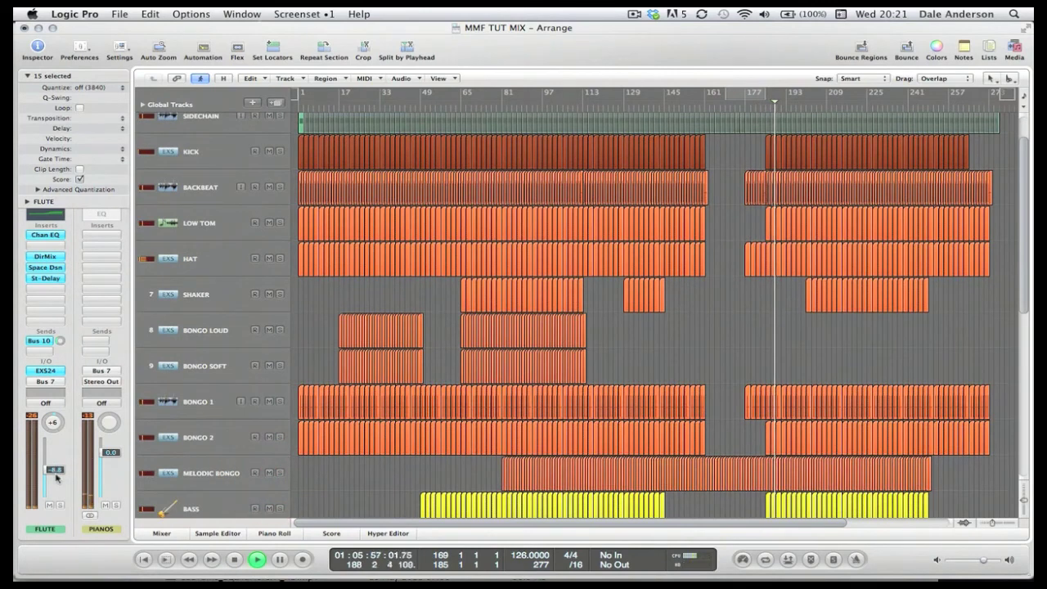
{"action": "mouse_move", "coordinate": [54, 469]}
{"action": "left_mouse_down"}
{"action": "mouse_move", "coordinate": [58, 448]}
{"action": "mouse_move", "coordinate": [57, 463]}
{"action": "left_mouse_up"}
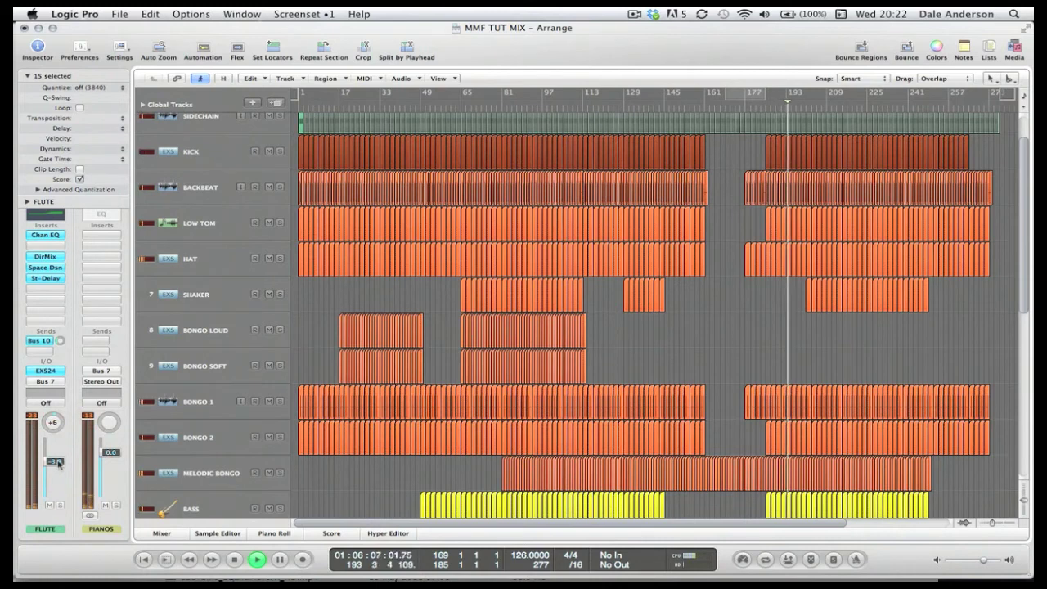
{"action": "mouse_move", "coordinate": [58, 463]}
{"action": "left_mouse_down"}
{"action": "mouse_move", "coordinate": [69, 430]}
{"action": "mouse_move", "coordinate": [69, 452]}
{"action": "left_mouse_up"}
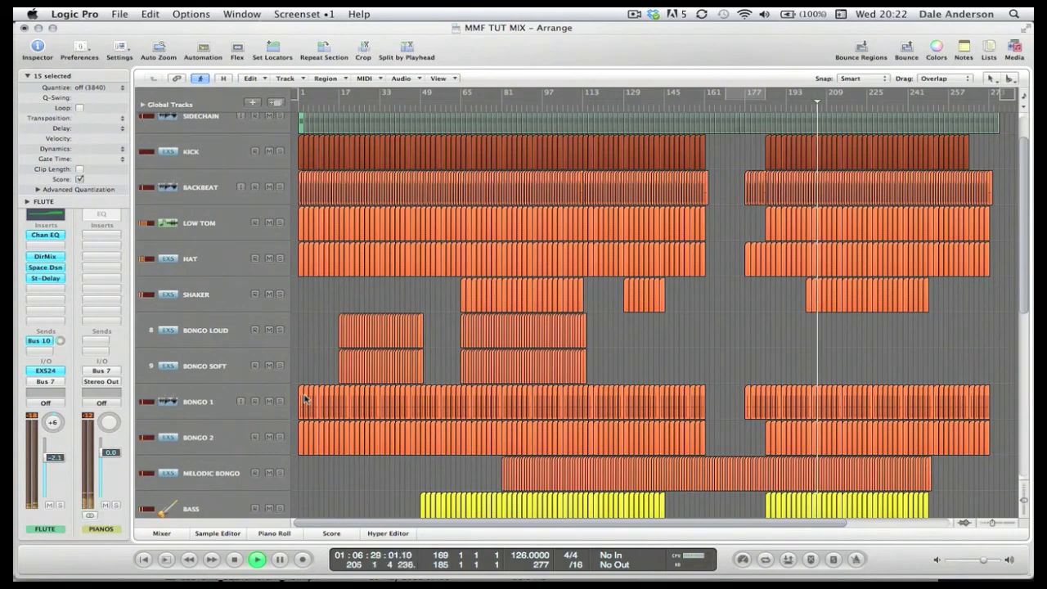
- Unmute the STRING track and select it to show its channel strip
{"action": "scroll", "coordinate": [515, 328], "scroll_direction": "down", "scroll_amount": 10}
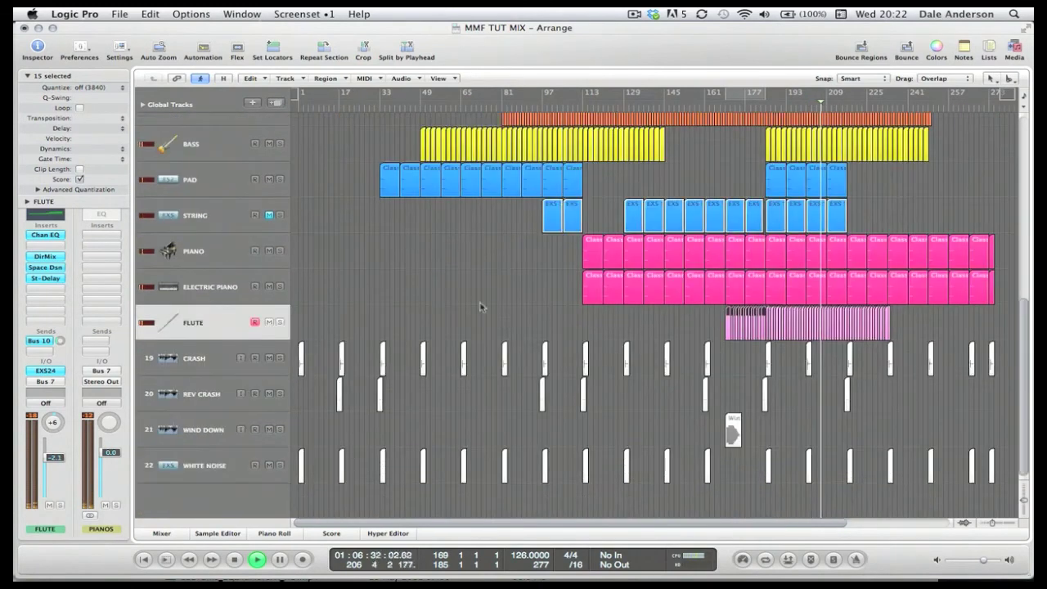
{"action": "left_click", "coordinate": [268, 215]}
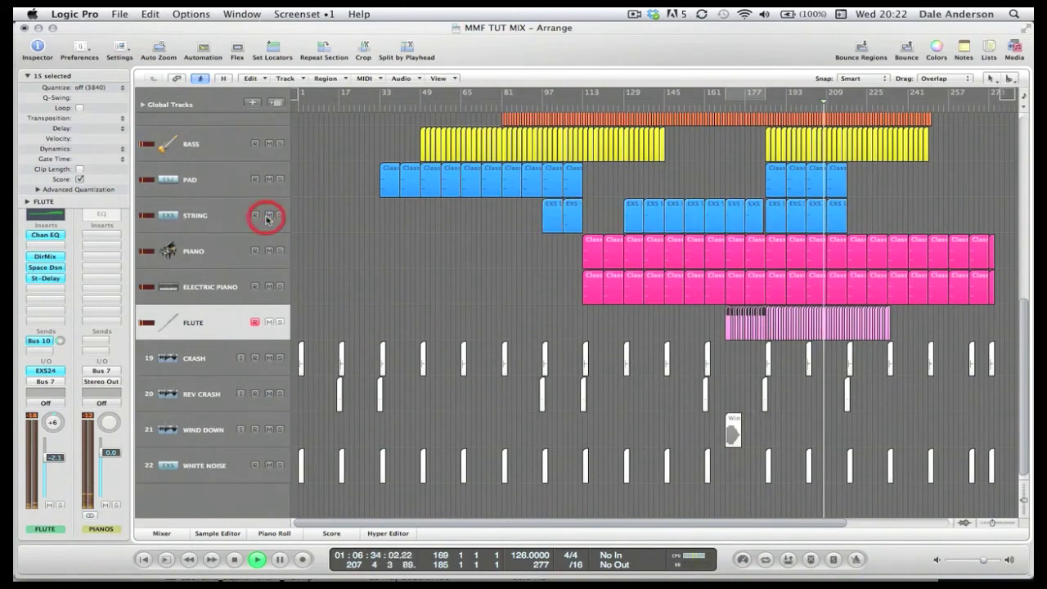
{"action": "left_click", "coordinate": [211, 214]}
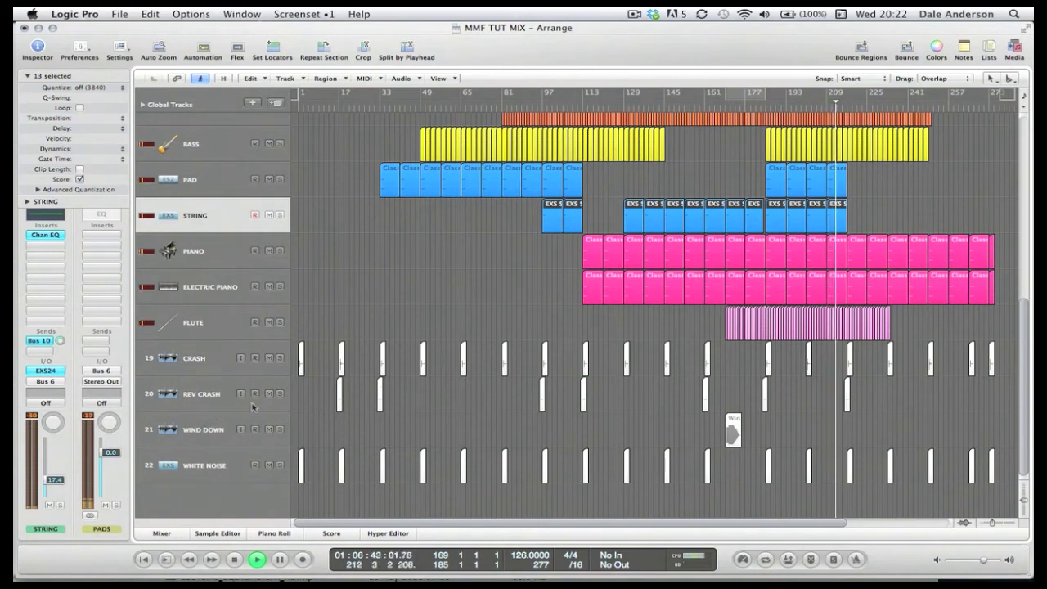
- Raise the CRASH channel's fader to -24.0 dB and play the section before bar 217 again
{"action": "left_click", "coordinate": [204, 363]}
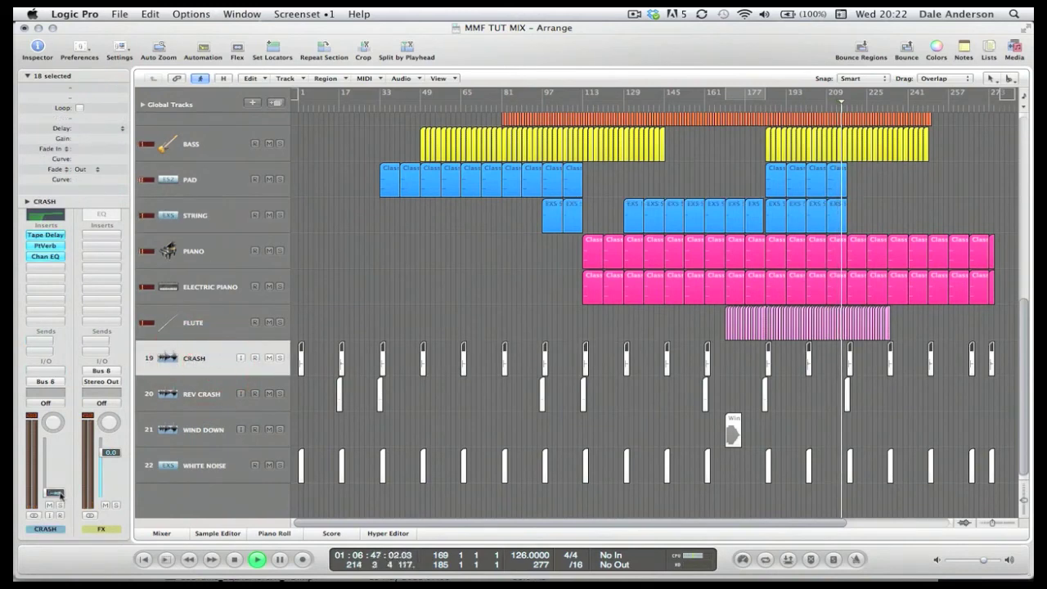
{"action": "mouse_move", "coordinate": [60, 494]}
{"action": "left_mouse_down"}
{"action": "mouse_move", "coordinate": [64, 464]}
{"action": "mouse_move", "coordinate": [51, 473]}
{"action": "mouse_move", "coordinate": [60, 485]}
{"action": "left_mouse_up"}
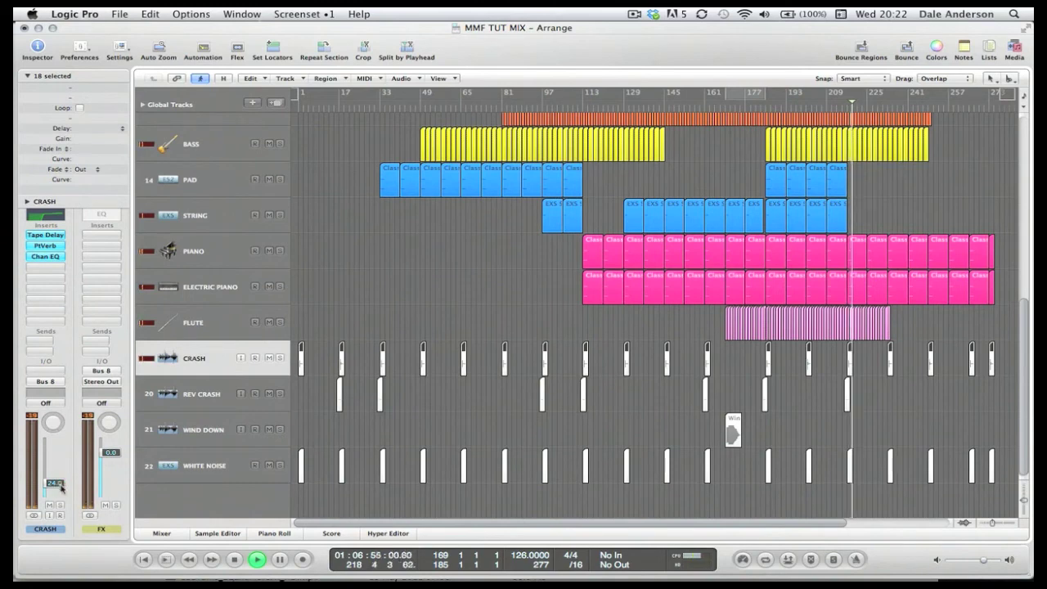
{"action": "left_click", "coordinate": [834, 106]}
- Bring up the REV CRASH channel's fader, replay the reverse crash around bar 217 and settle its level at -21.5 dB
{"action": "left_click", "coordinate": [199, 398]}
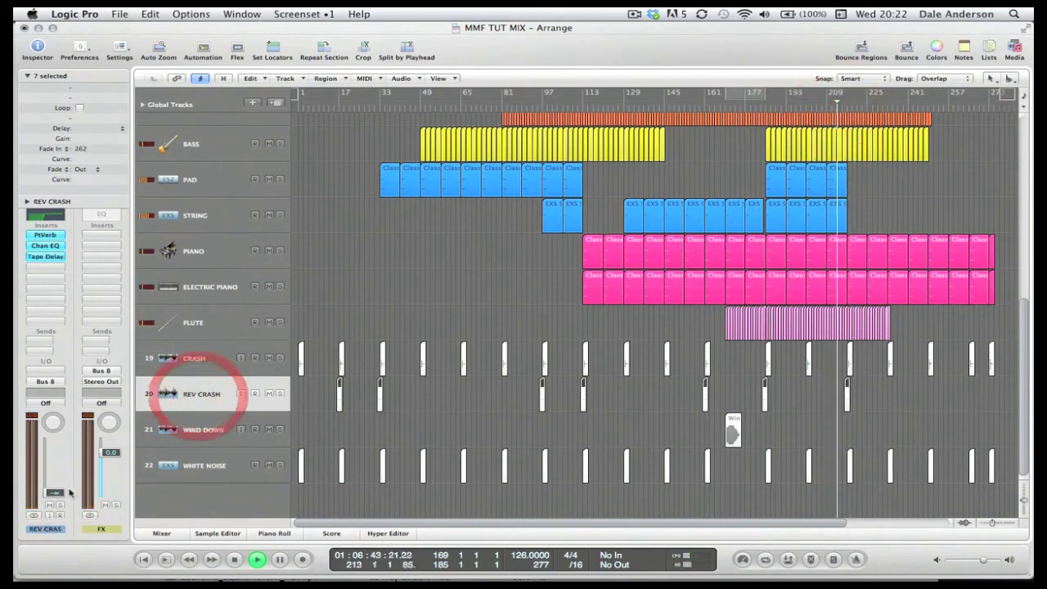
{"action": "left_click_drag", "start_coordinate": [59, 494], "coordinate": [61, 480]}
{"action": "left_click", "coordinate": [828, 109]}
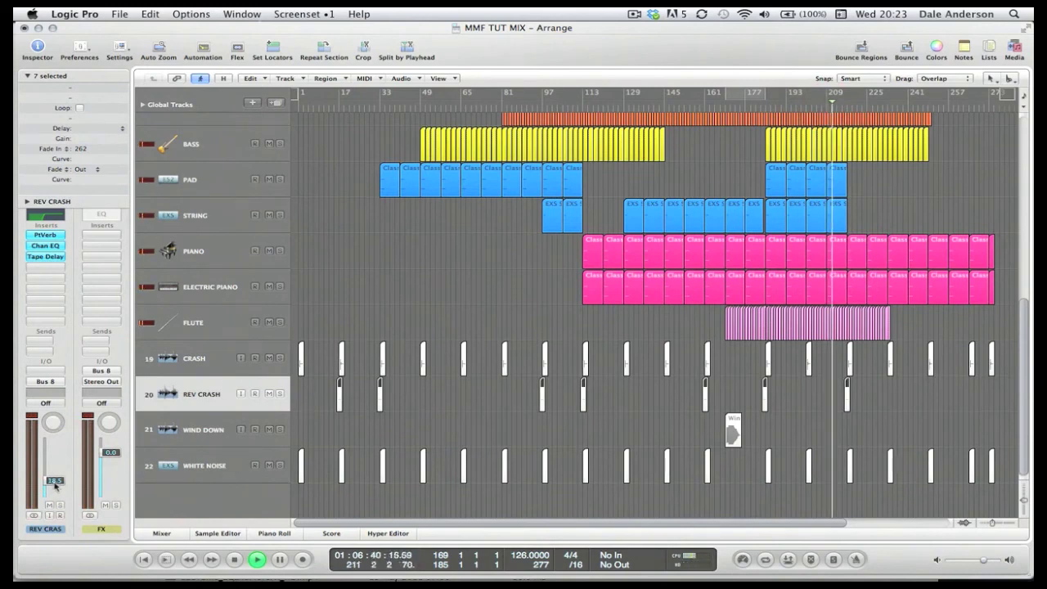
{"action": "left_click_drag", "start_coordinate": [55, 486], "coordinate": [54, 481]}
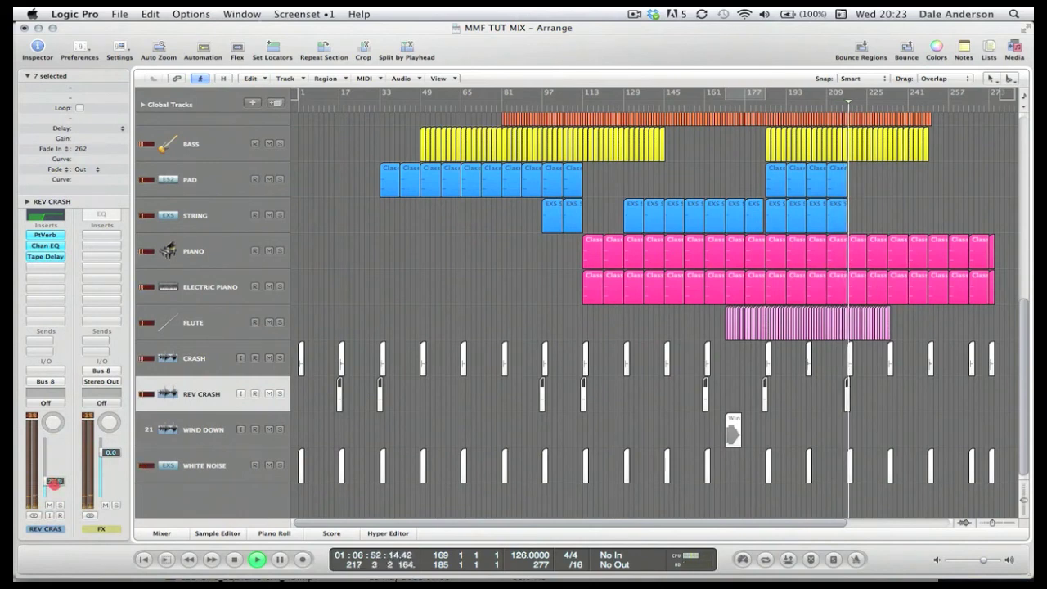
{"action": "left_click_drag", "start_coordinate": [54, 484], "coordinate": [53, 487]}
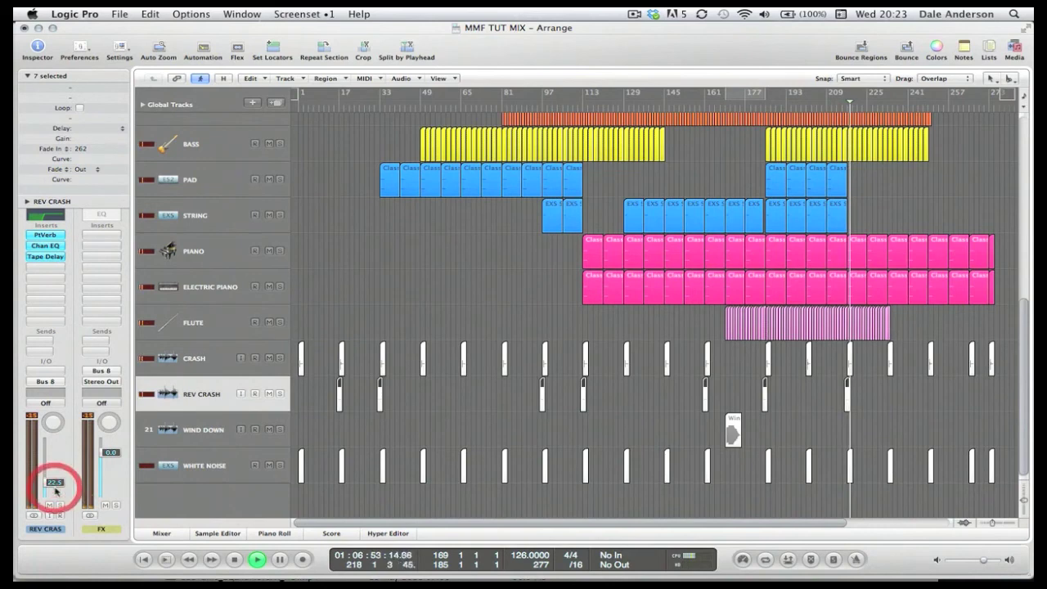
{"action": "left_click", "coordinate": [841, 106]}
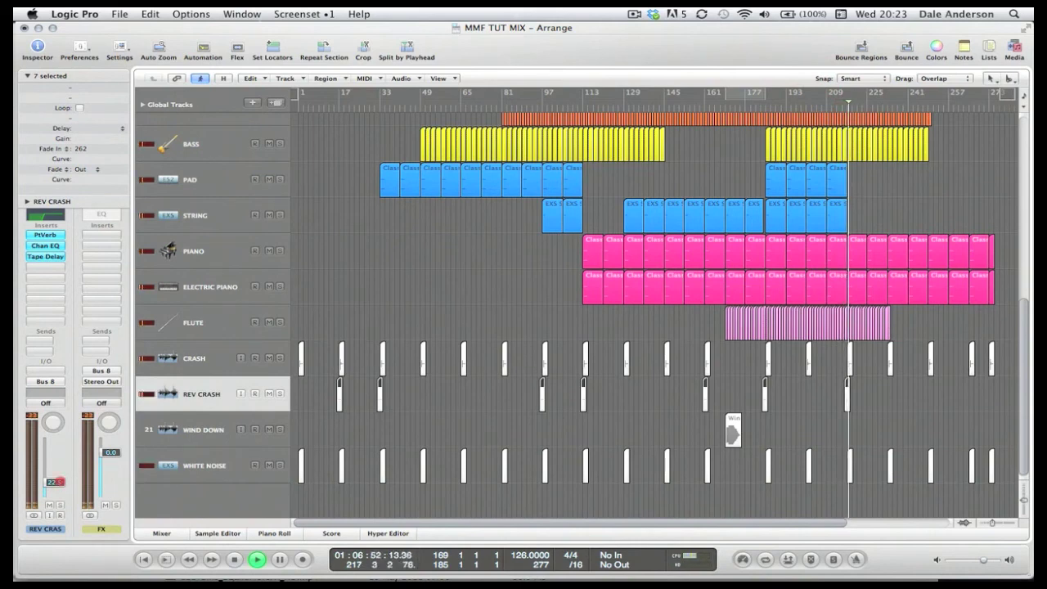
{"action": "left_click_drag", "start_coordinate": [54, 481], "coordinate": [53, 479]}
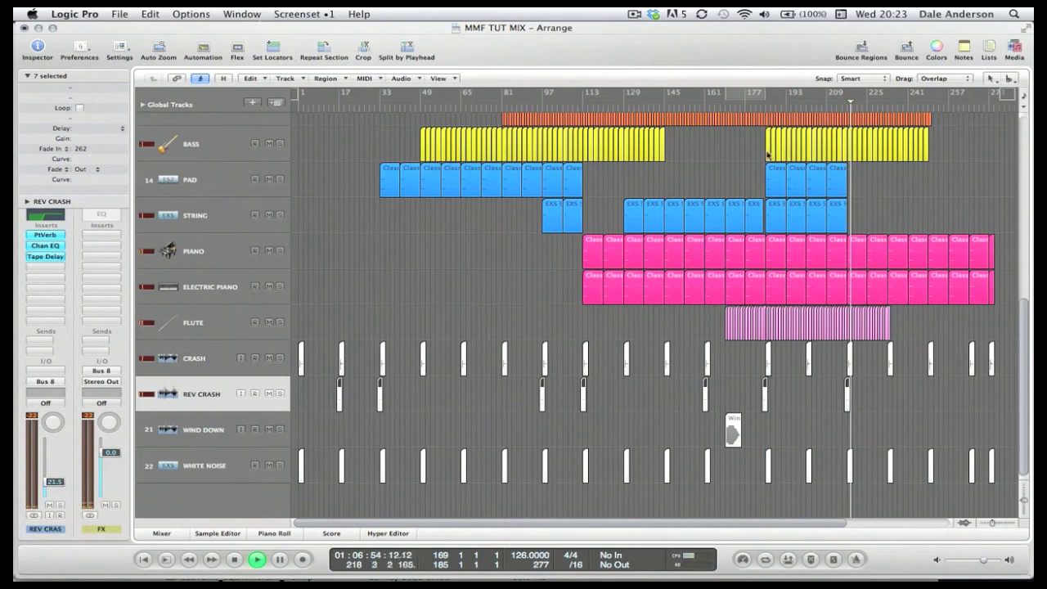
- Replay from around bar 209 and raise the WHITE NOISE channel's fader to -16.0 dB
{"action": "left_click", "coordinate": [831, 104]}
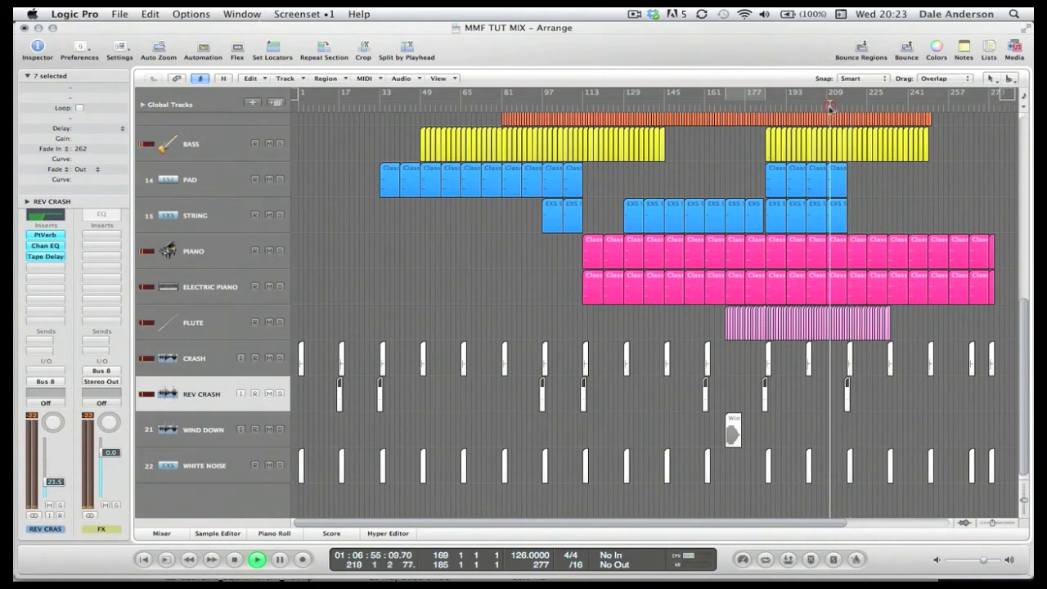
{"action": "left_click", "coordinate": [215, 468]}
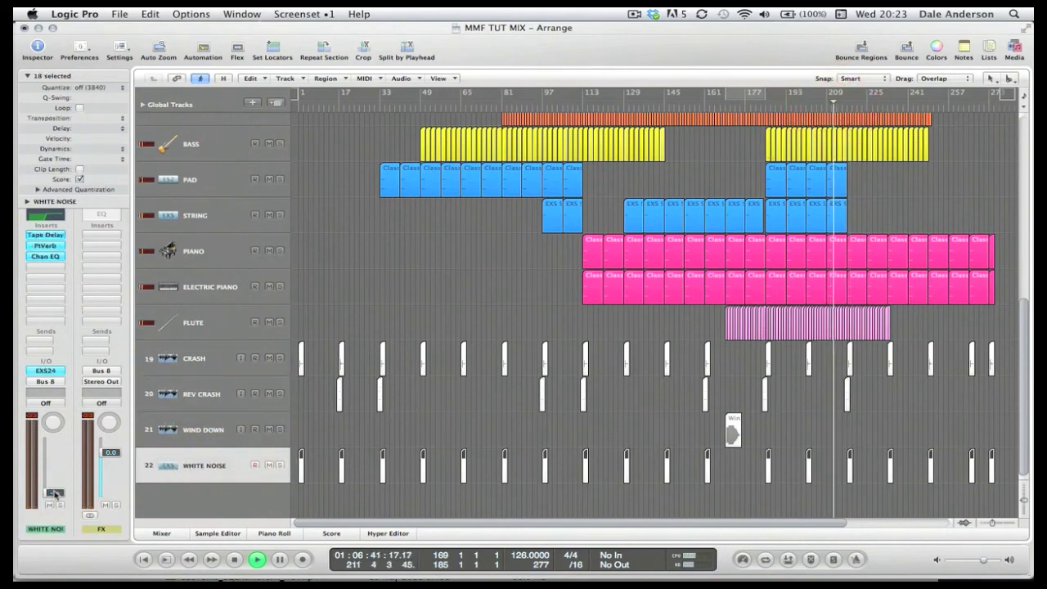
{"action": "left_click_drag", "start_coordinate": [54, 493], "coordinate": [54, 488]}
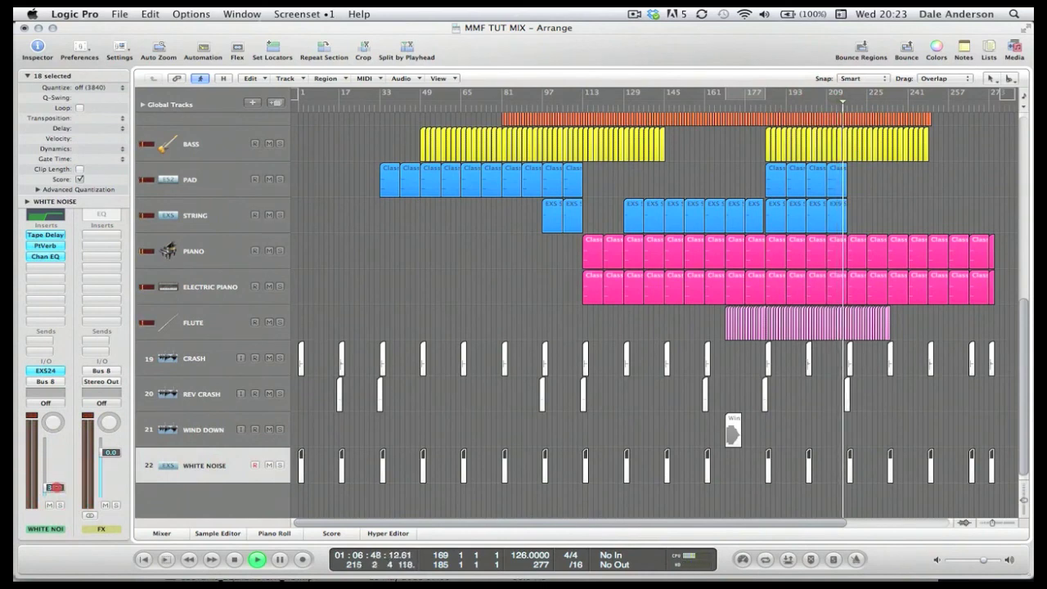
{"action": "left_click", "coordinate": [54, 488]}
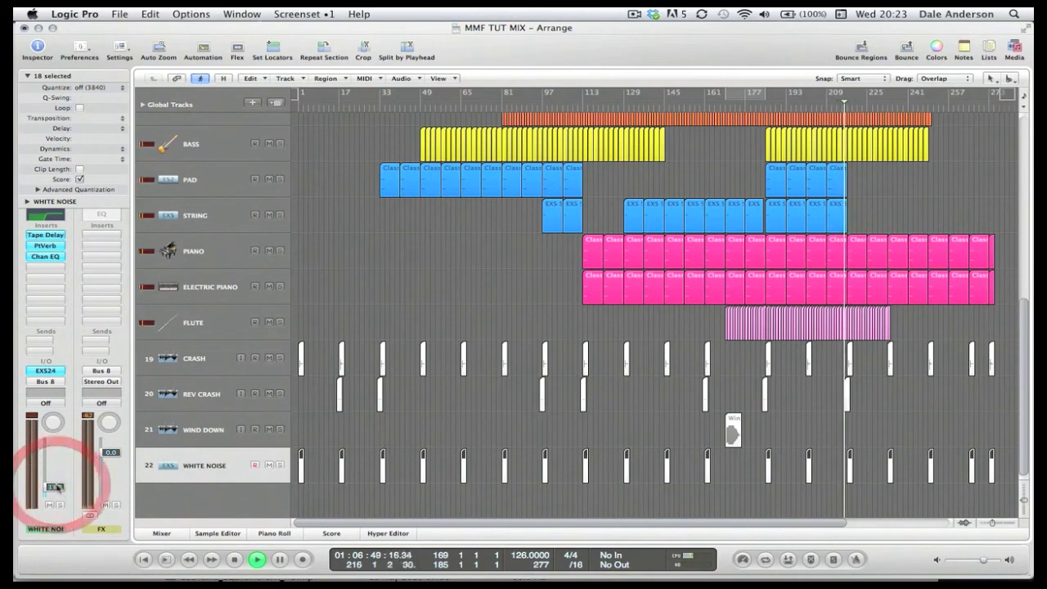
{"action": "left_click_drag", "start_coordinate": [54, 488], "coordinate": [61, 462]}
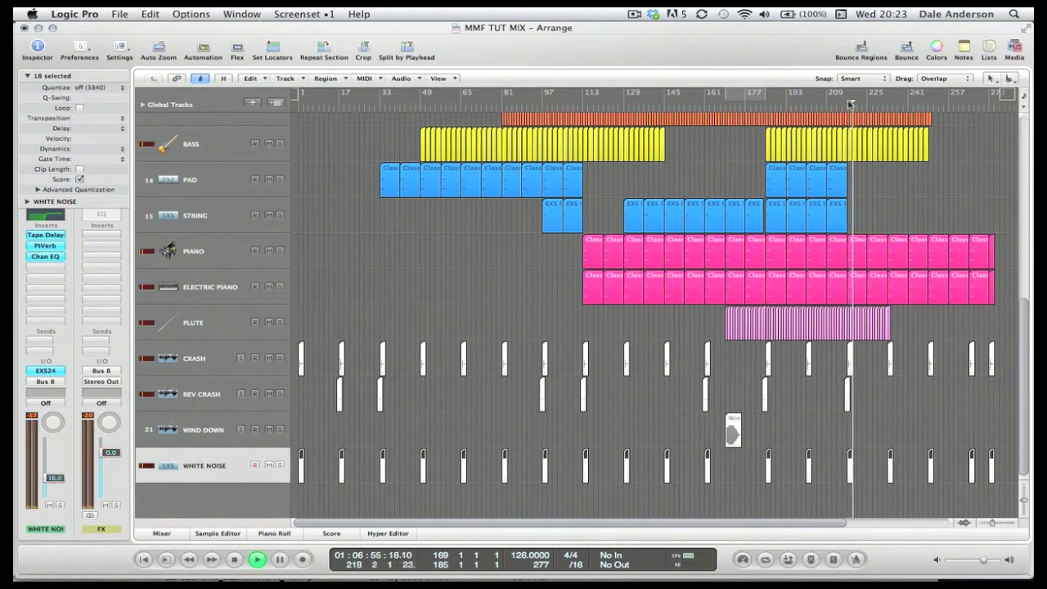
- Replay from around bar 217, raise the WHITE NOISE channel's fader to -8.8 dB and solo the track
{"action": "left_click", "coordinate": [846, 107]}
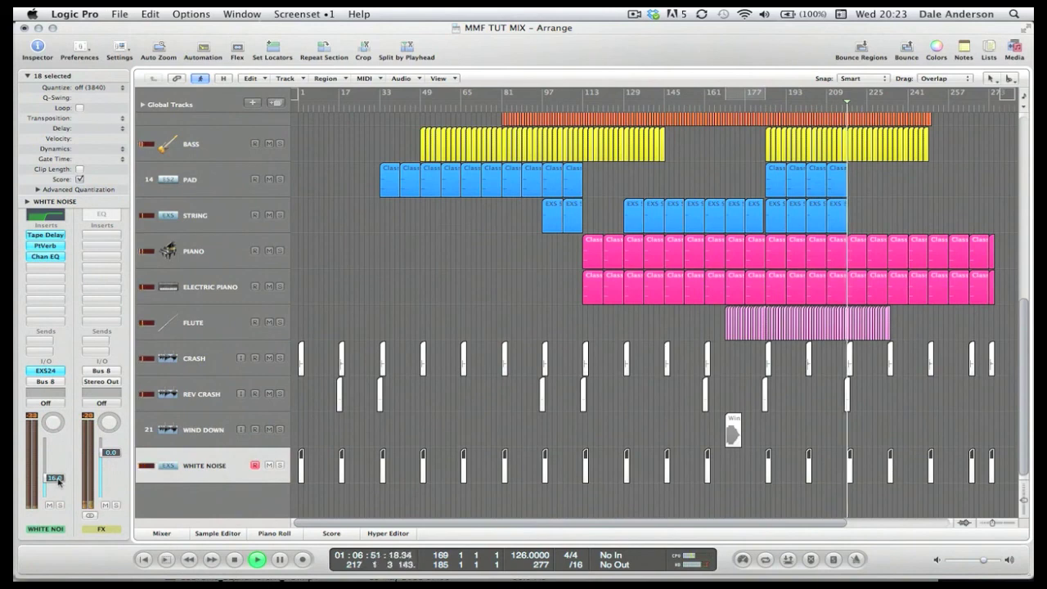
{"action": "left_click_drag", "start_coordinate": [58, 482], "coordinate": [69, 456]}
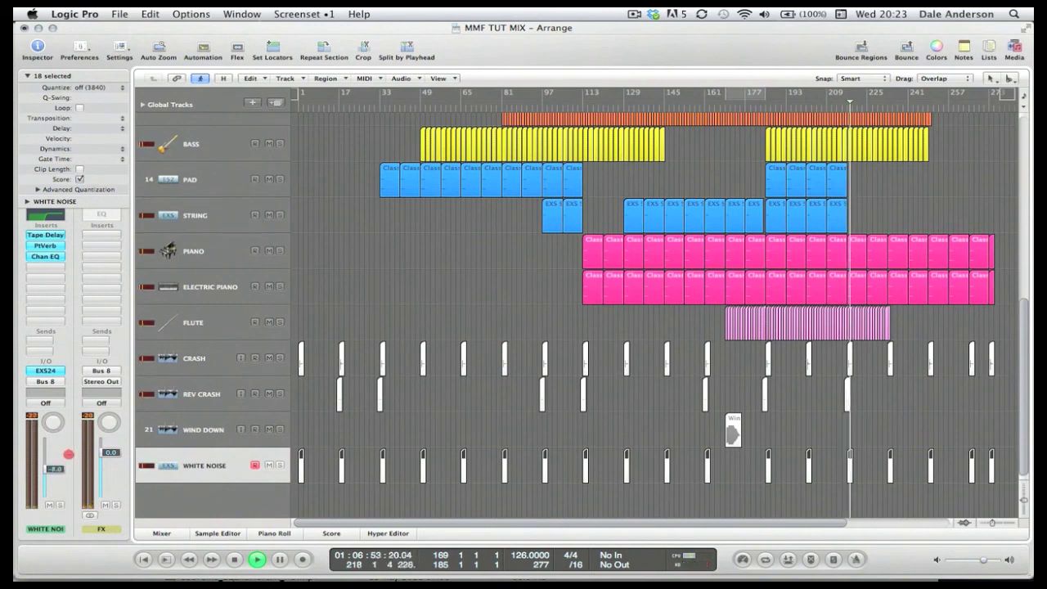
{"action": "left_click", "coordinate": [59, 505]}
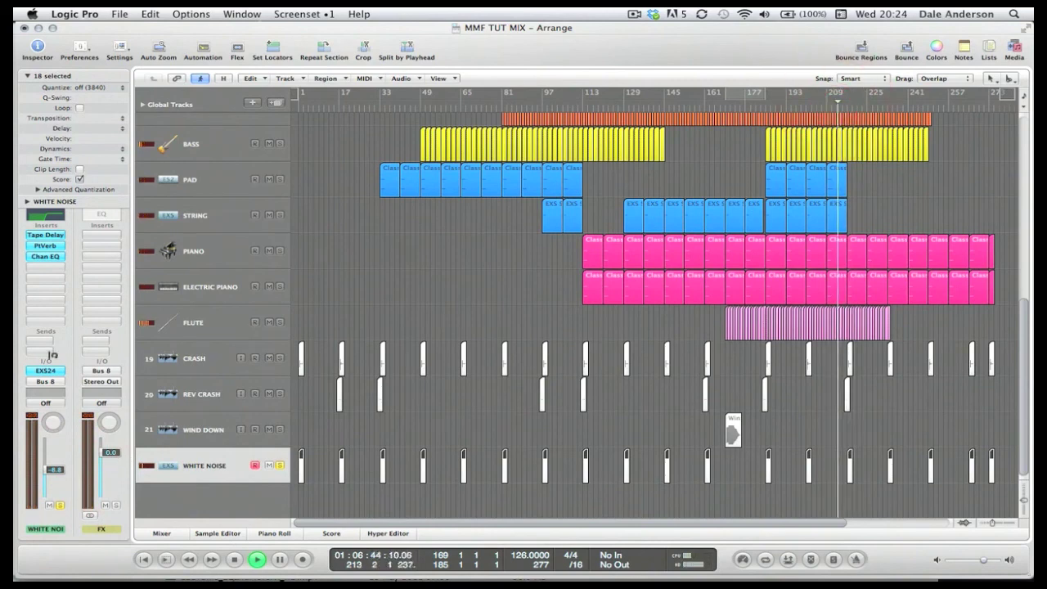
- Insert a Sample Delay on the WHITE NOISE channel with 2541 samples on the left and 970 on the right, comparing it with bypass
{"action": "left_click", "coordinate": [51, 267]}
{"action": "mouse_move", "coordinate": [52, 288]}
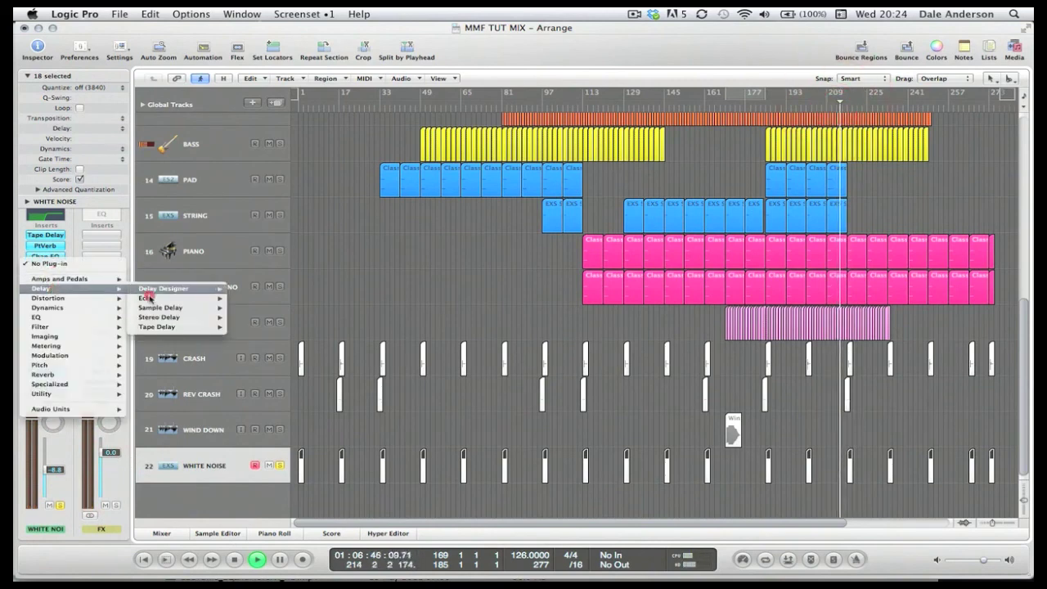
{"action": "mouse_move", "coordinate": [196, 306]}
{"action": "left_click", "coordinate": [256, 309]}
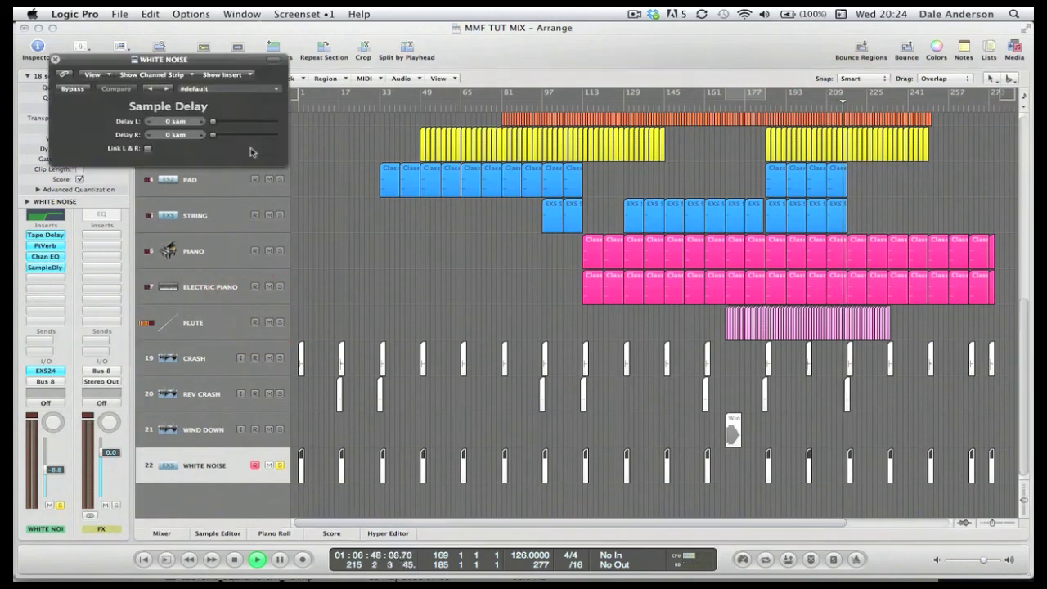
{"action": "left_click_drag", "start_coordinate": [215, 136], "coordinate": [232, 125]}
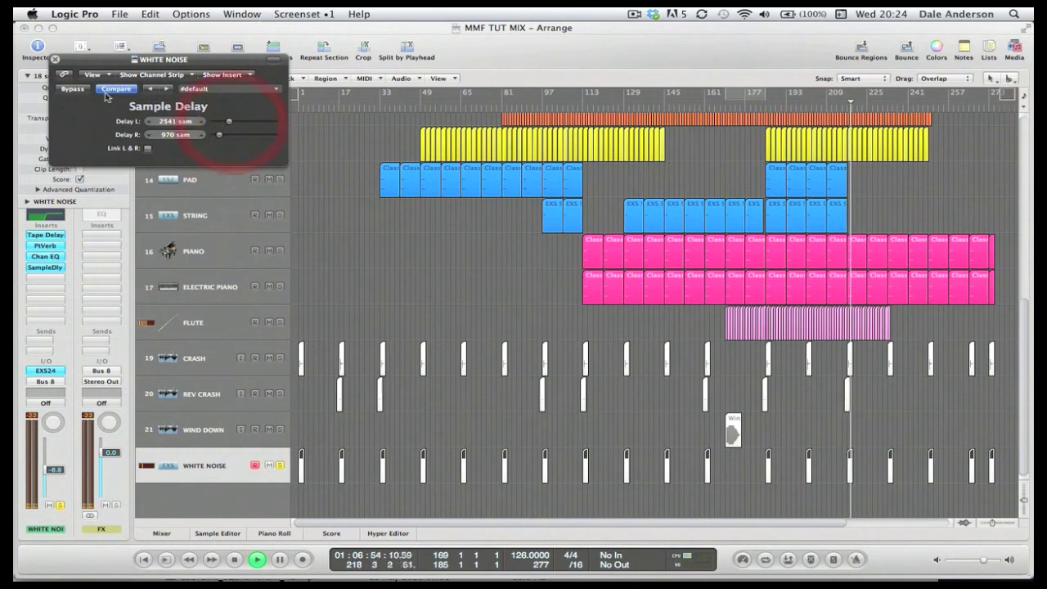
{"action": "left_click", "coordinate": [76, 90]}
{"action": "left_click", "coordinate": [76, 90]}
{"action": "left_click", "coordinate": [54, 59]}
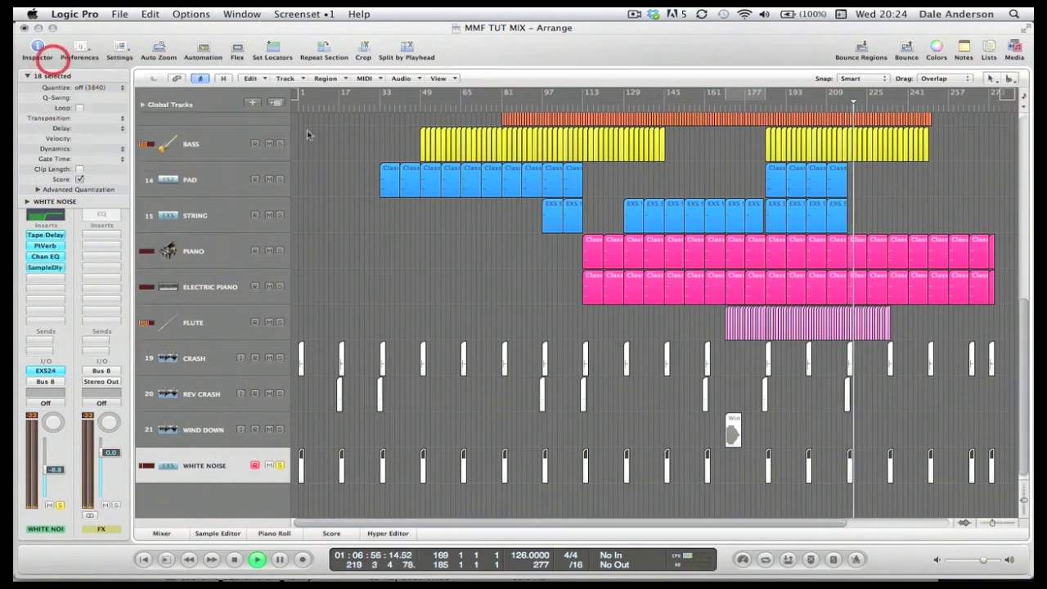
- Replay from around bar 209, take WHITE NOISE out of solo and set its fader to -10.2 dB
{"action": "key", "text": "comma"}
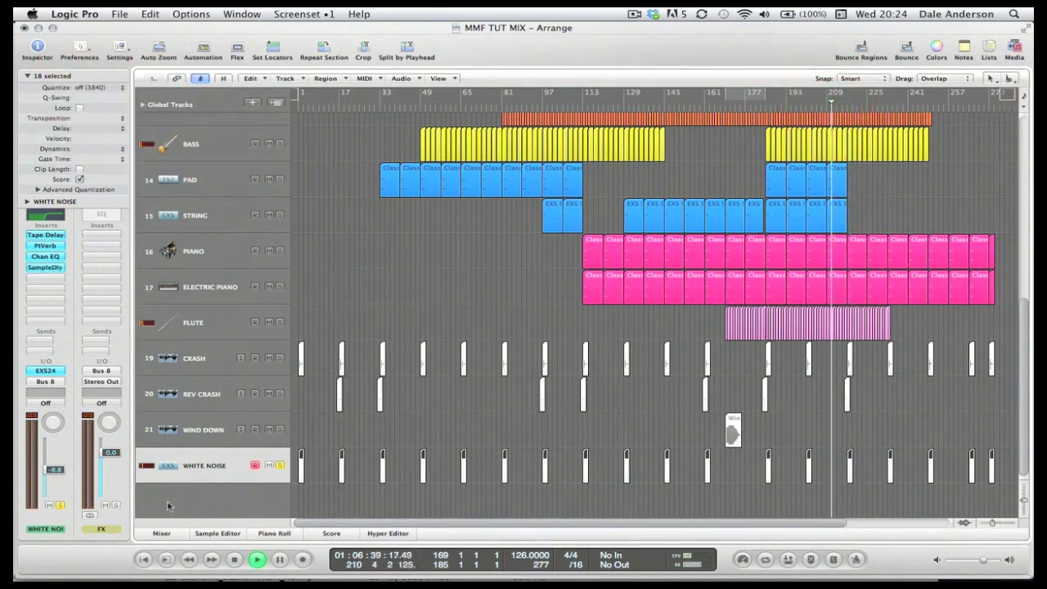
{"action": "left_click", "coordinate": [280, 466]}
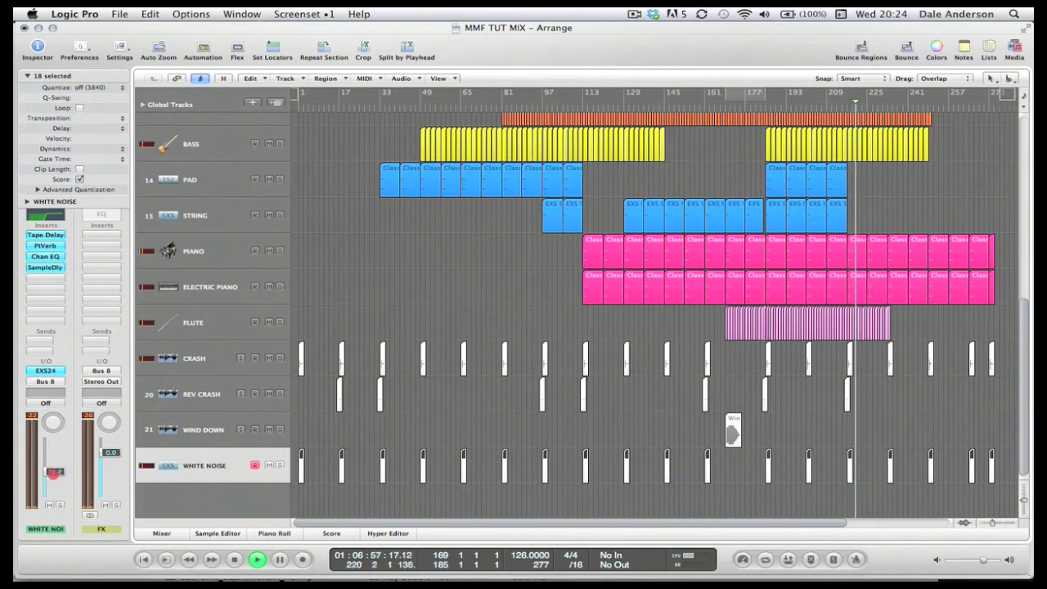
{"action": "left_click", "coordinate": [54, 472]}
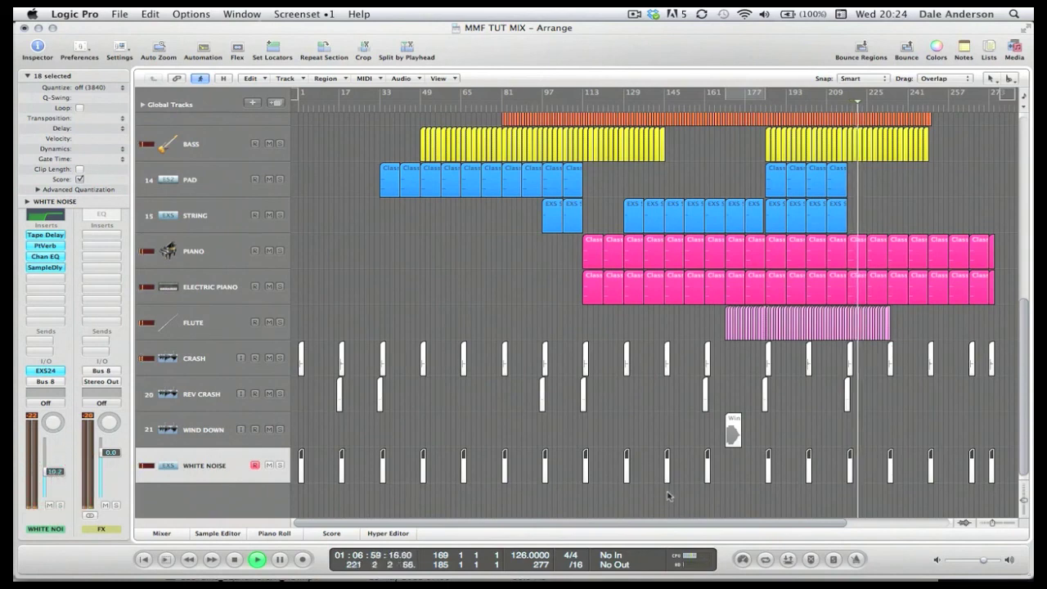